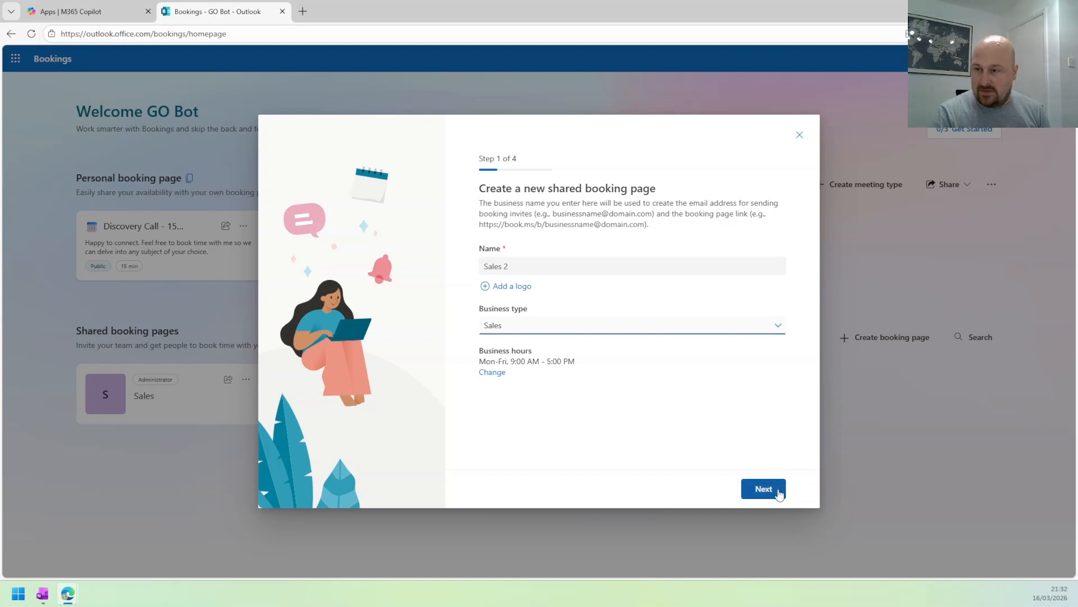
Continue with the Sales 2 page details and invite the suggested colleague as staff with the Administrator role
{"action": "left_click", "coordinate": [775, 490]}
{"action": "left_click", "coordinate": [531, 308]}
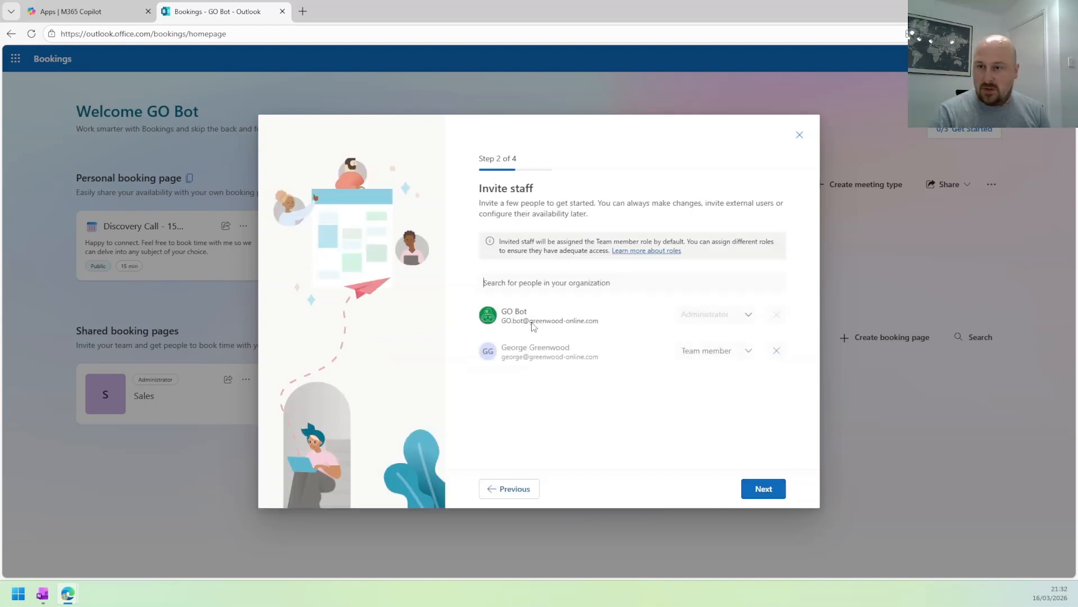
{"action": "left_click", "coordinate": [739, 356]}
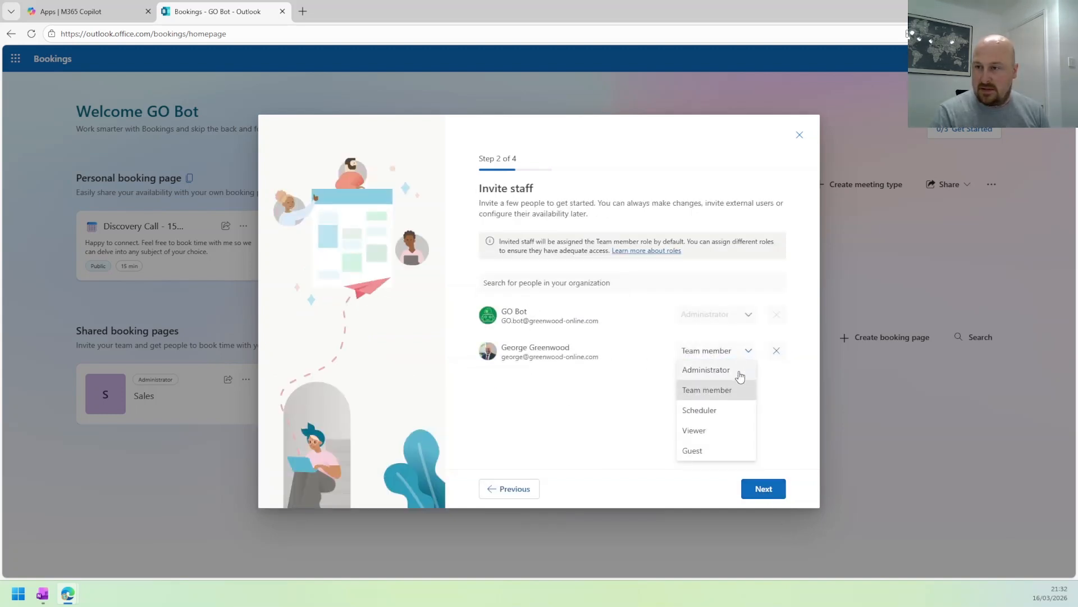
{"action": "left_click", "coordinate": [737, 374]}
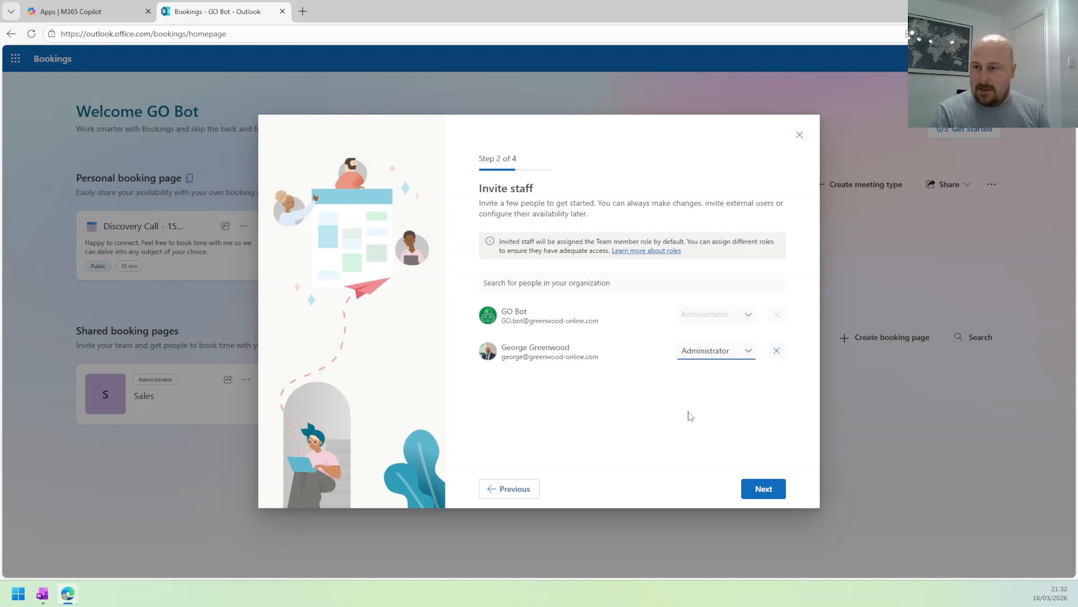
{"action": "left_click", "coordinate": [754, 489]}
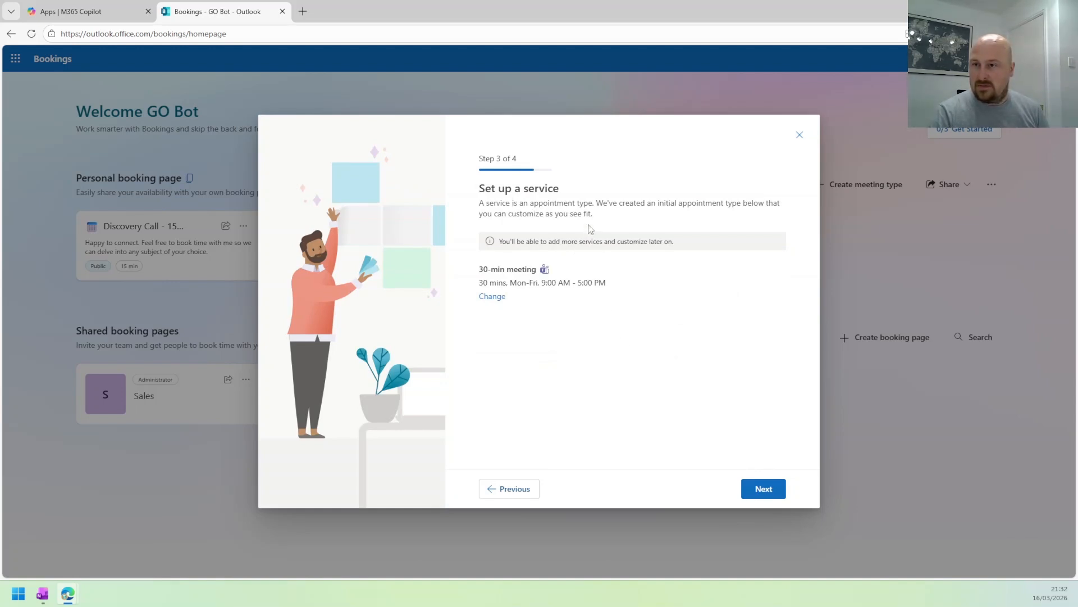
Accept the default 30-min meeting service, allow anyone to book appointments, and create the shared booking page
{"action": "left_click", "coordinate": [761, 489]}
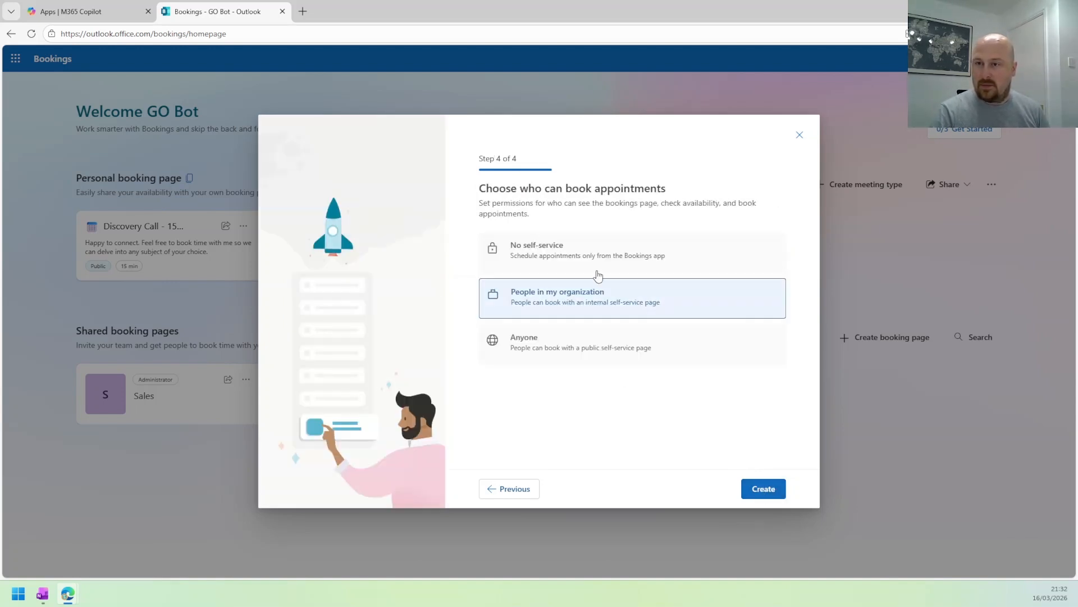
{"action": "left_click", "coordinate": [606, 364]}
{"action": "left_click", "coordinate": [768, 489]}
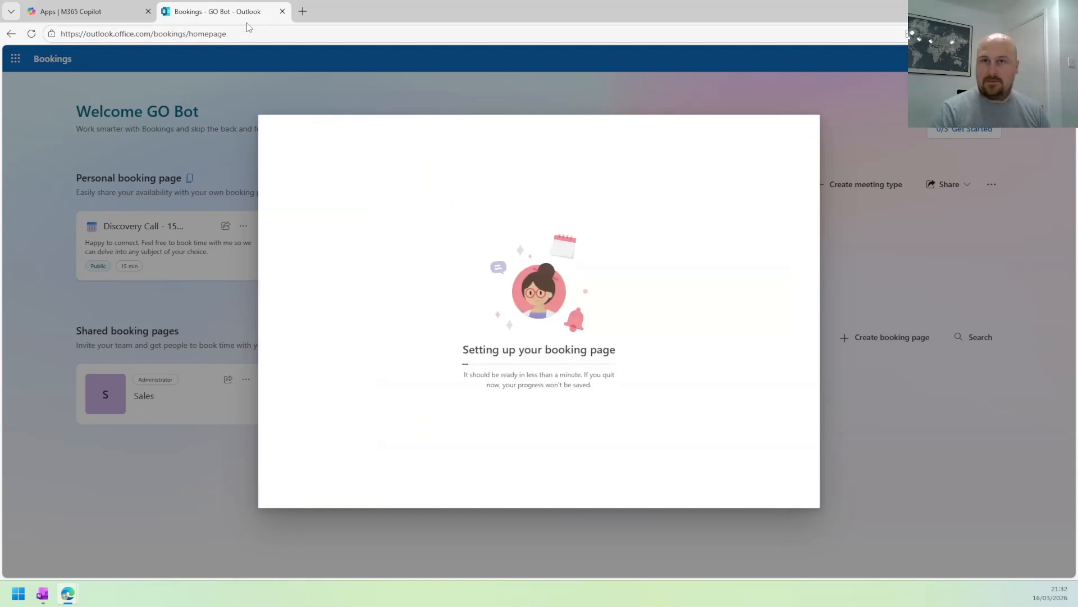
Open the Bookings homepage in an additional browser tab using the current page's address
{"action": "left_click", "coordinate": [263, 32]}
{"action": "key", "text": "ctrl+c"}
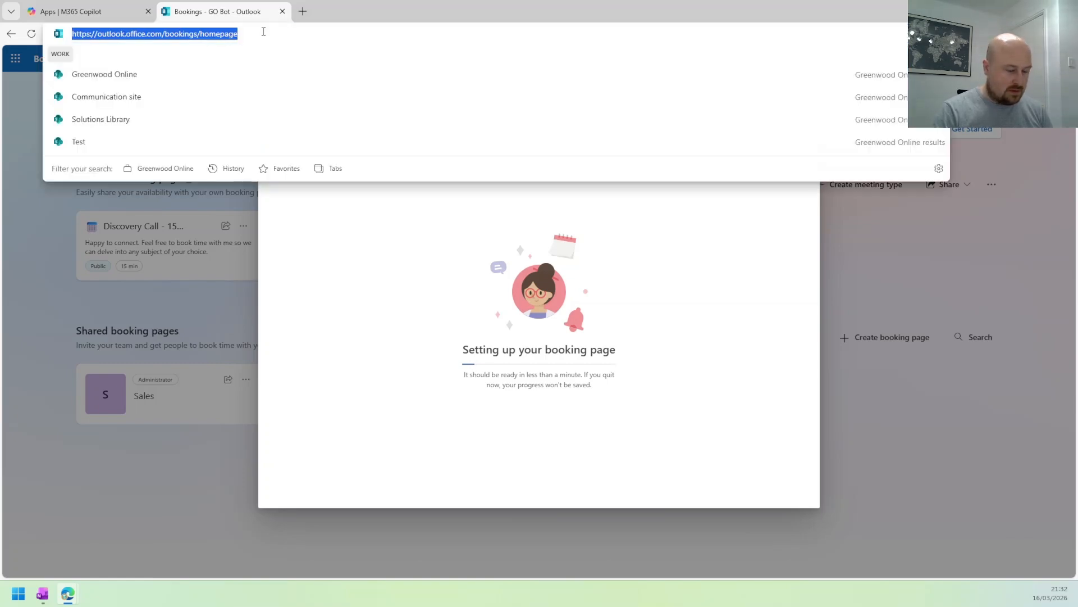
{"action": "key", "text": "ctrl+t"}
{"action": "key", "text": "ctrl+v"}
{"action": "key", "text": "Return"}
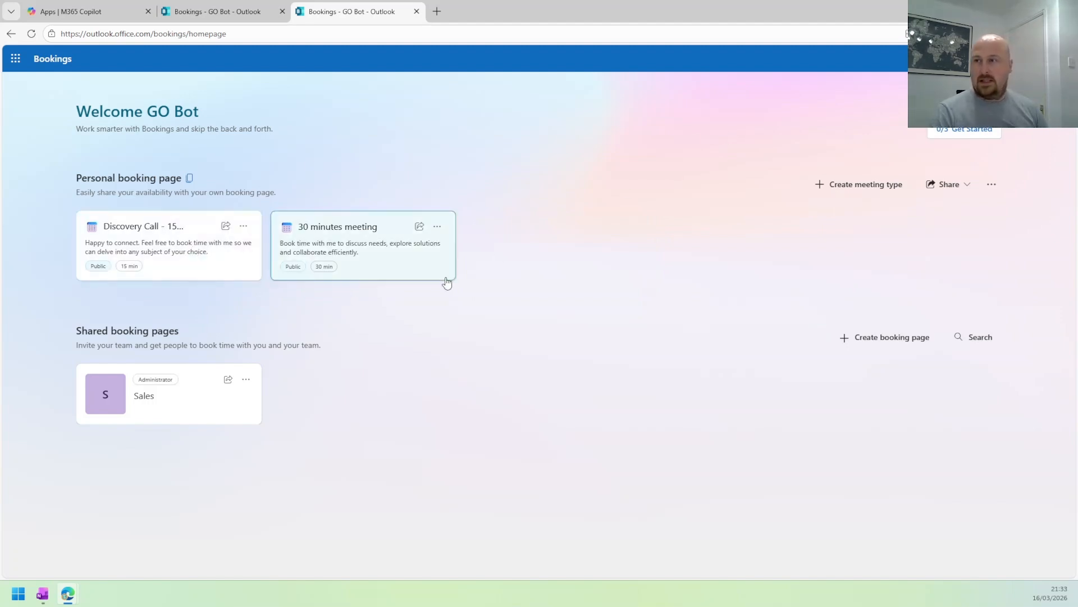
Copy the personal booking page link and open it in the other browser window, closing the Sales tab there
{"action": "left_click", "coordinate": [189, 178]}
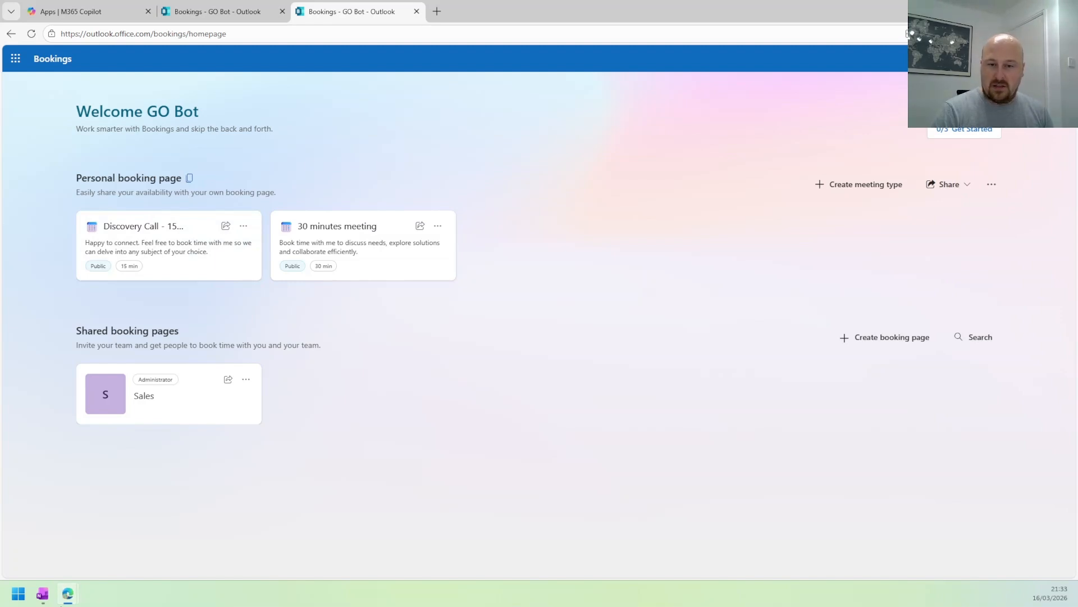
{"action": "mouse_move", "coordinate": [61, 604]}
{"action": "left_click", "coordinate": [188, 537]}
{"action": "left_click", "coordinate": [276, 36]}
{"action": "key", "text": "ctrl+v"}
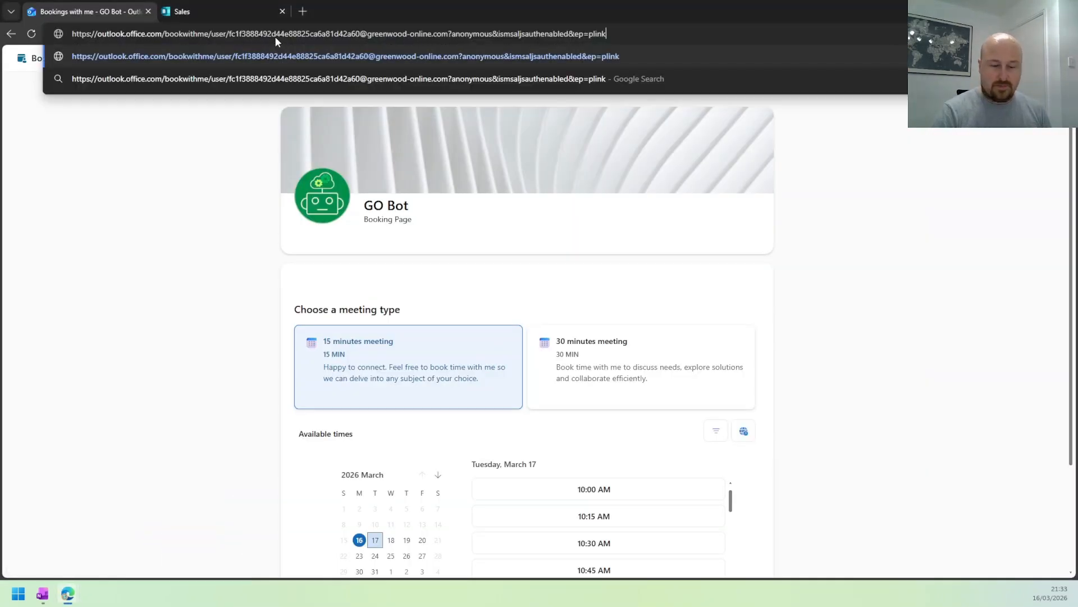
{"action": "key", "text": "Return"}
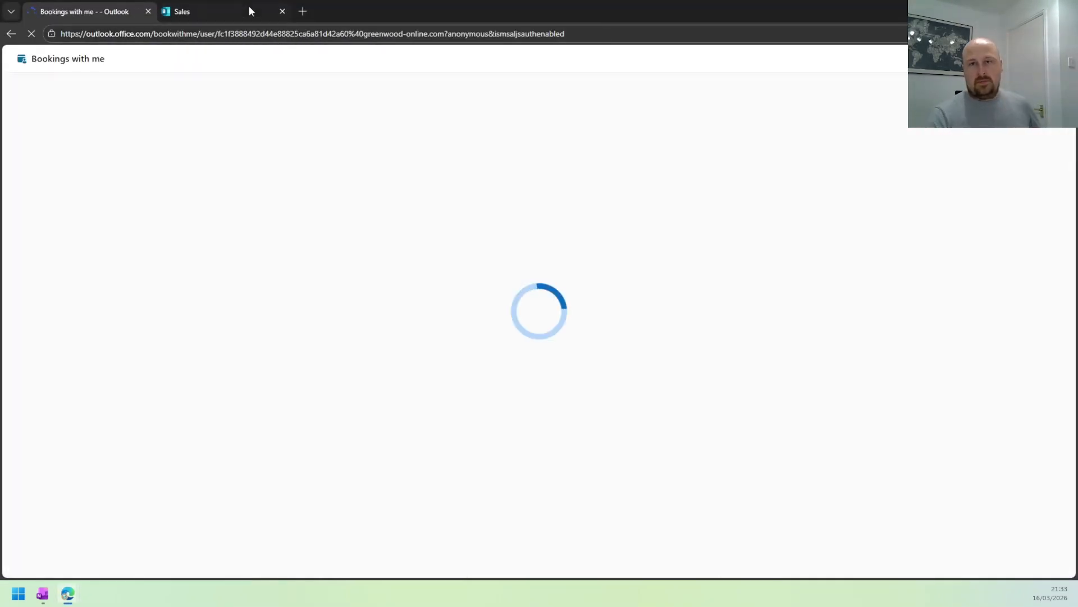
{"action": "left_click", "coordinate": [282, 11]}
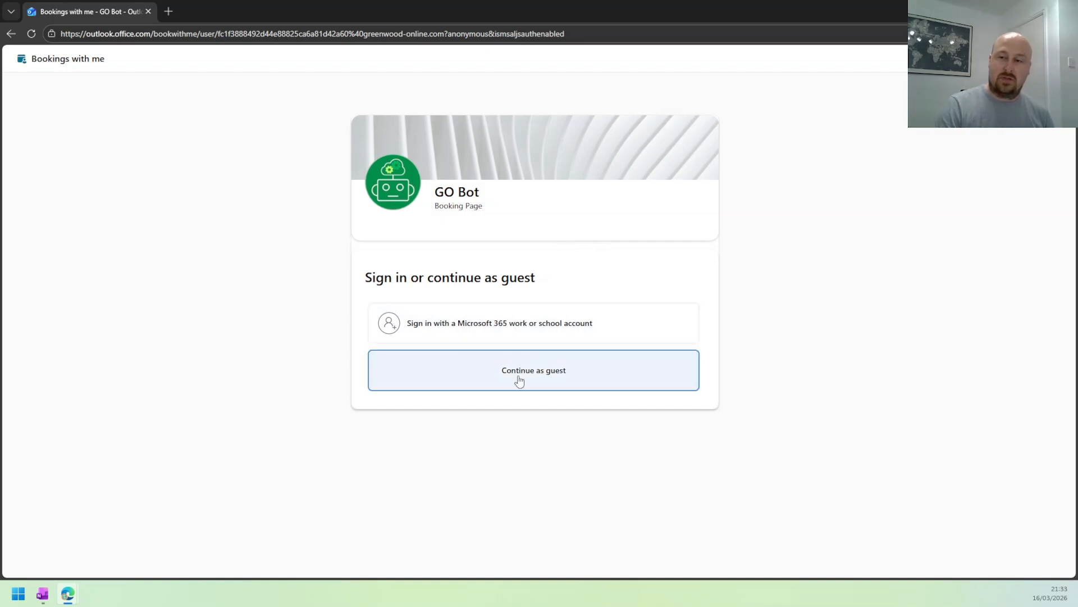
Continue as a guest to the personal booking page and view the offered meeting types
{"action": "left_click", "coordinate": [469, 377]}
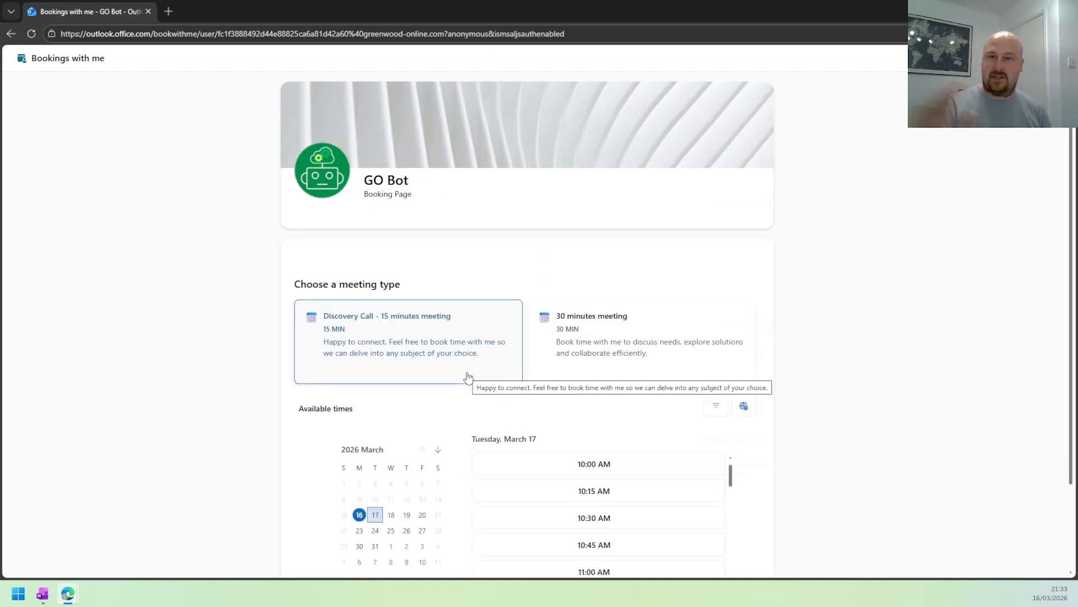
{"action": "scroll", "coordinate": [469, 377], "scroll_direction": "down", "scroll_amount": 2}
{"action": "scroll", "coordinate": [469, 377], "scroll_direction": "up", "scroll_amount": 1}
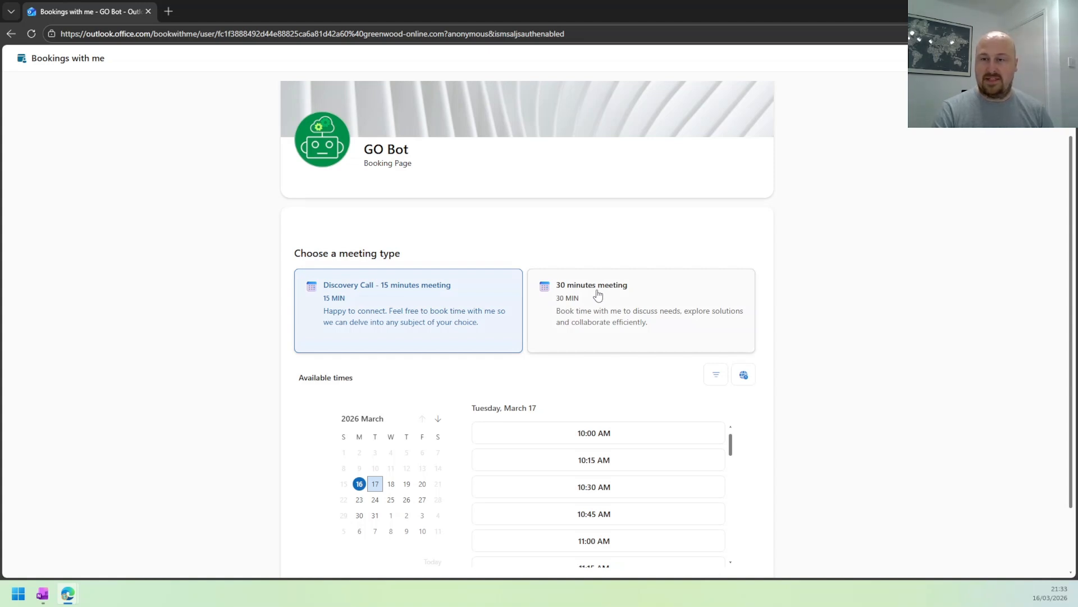
{"action": "scroll", "coordinate": [597, 294], "scroll_direction": "down", "scroll_amount": 1}
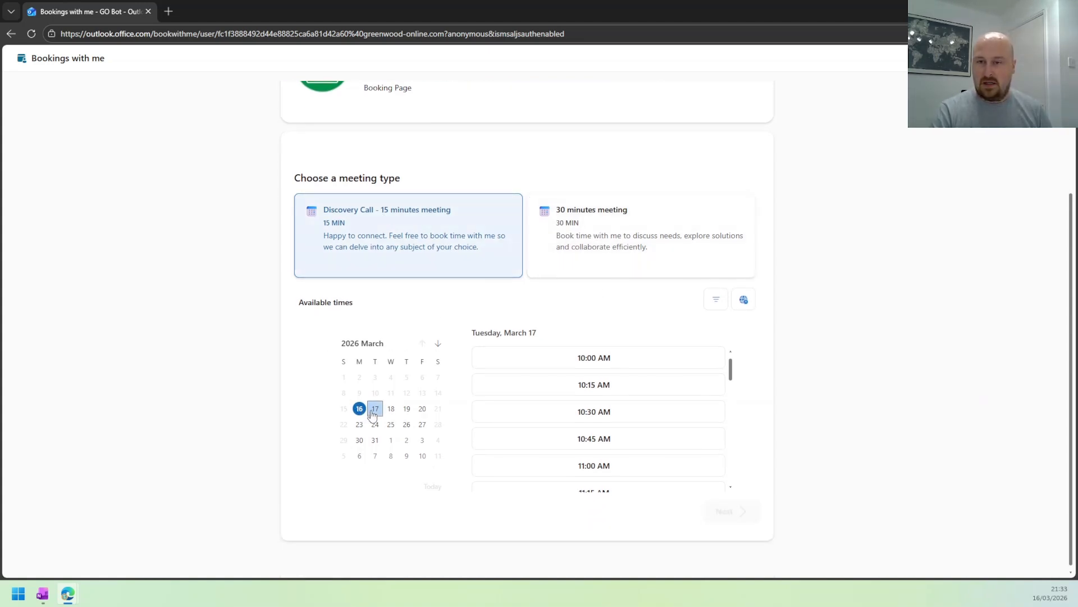
Check the Discovery Call's available times for March 17, 18, 19, 20 and 23
{"action": "left_click", "coordinate": [391, 410]}
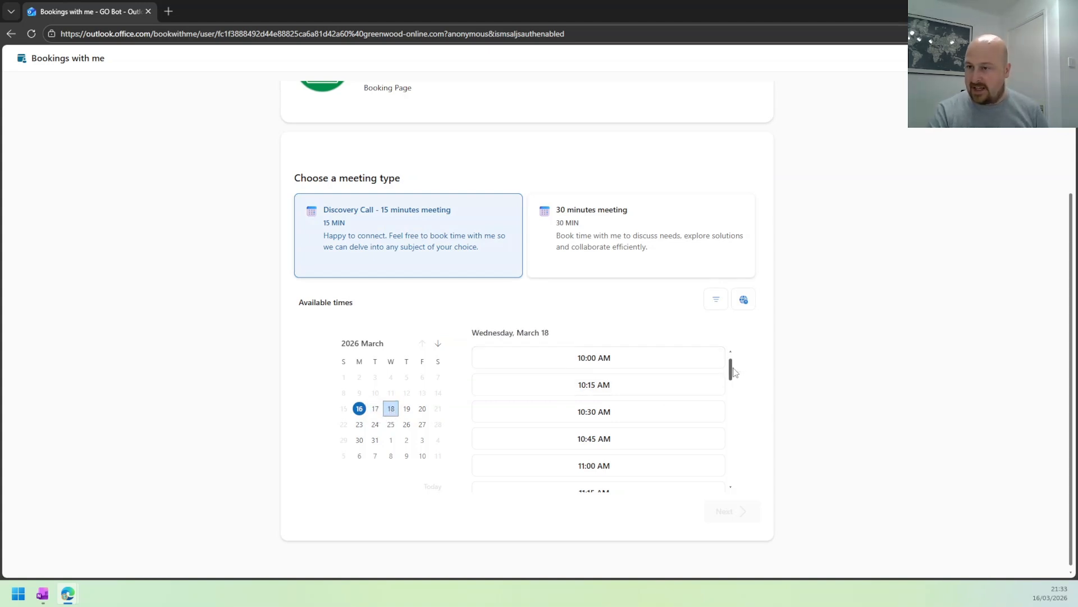
{"action": "mouse_move", "coordinate": [733, 372]}
{"action": "left_mouse_down"}
{"action": "mouse_move", "coordinate": [729, 489]}
{"action": "mouse_move", "coordinate": [731, 365]}
{"action": "left_mouse_up"}
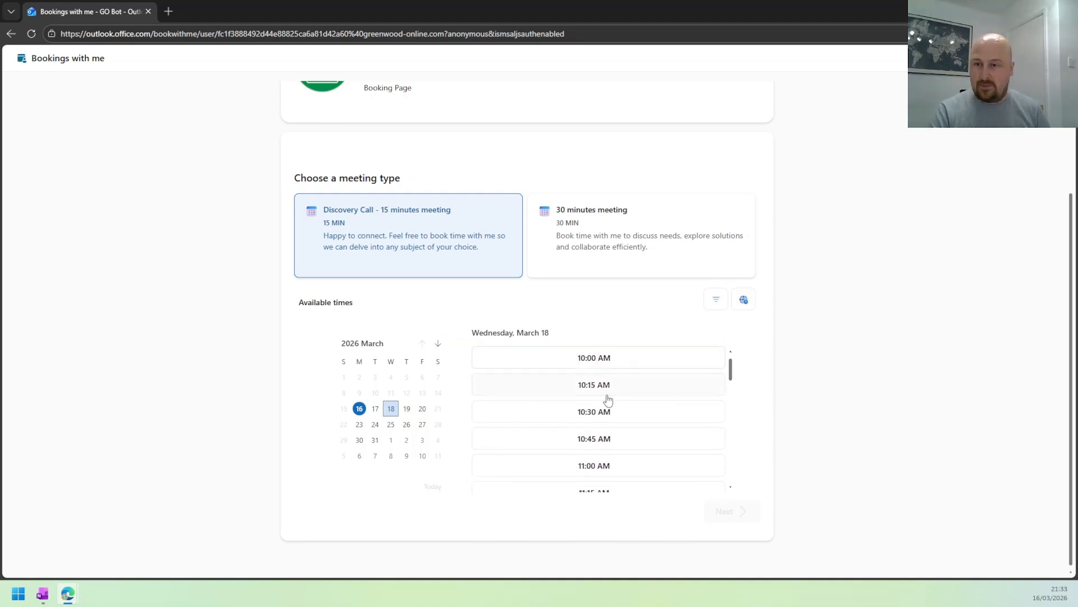
{"action": "left_click", "coordinate": [409, 411]}
{"action": "scroll", "coordinate": [604, 415], "scroll_direction": "down", "scroll_amount": 8}
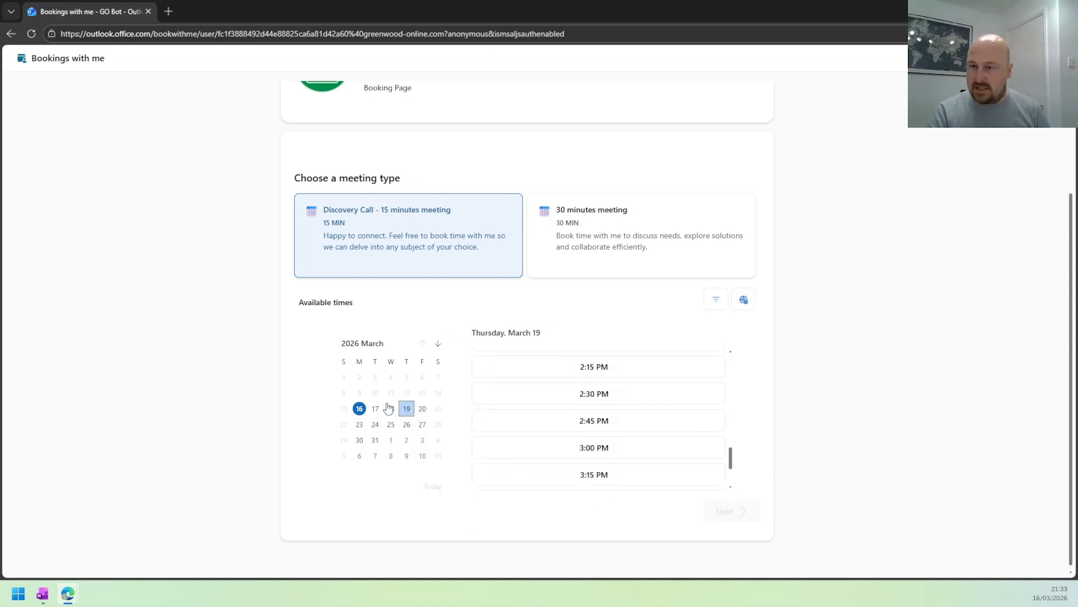
{"action": "left_click", "coordinate": [419, 414]}
{"action": "scroll", "coordinate": [554, 422], "scroll_direction": "down", "scroll_amount": 4}
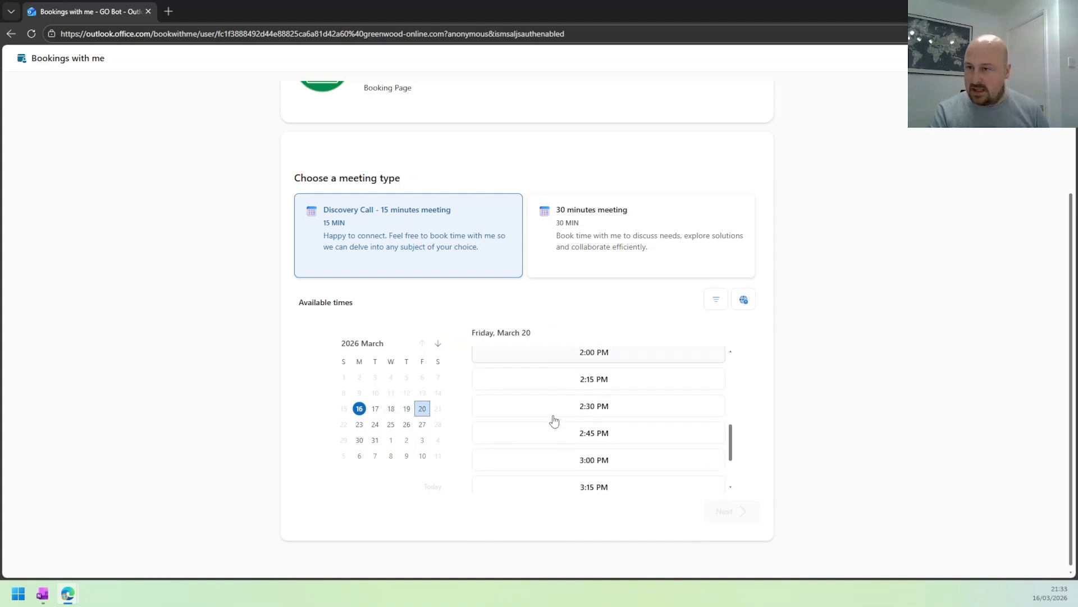
{"action": "scroll", "coordinate": [555, 423], "scroll_direction": "up", "scroll_amount": 3}
{"action": "scroll", "coordinate": [564, 429], "scroll_direction": "down", "scroll_amount": 2}
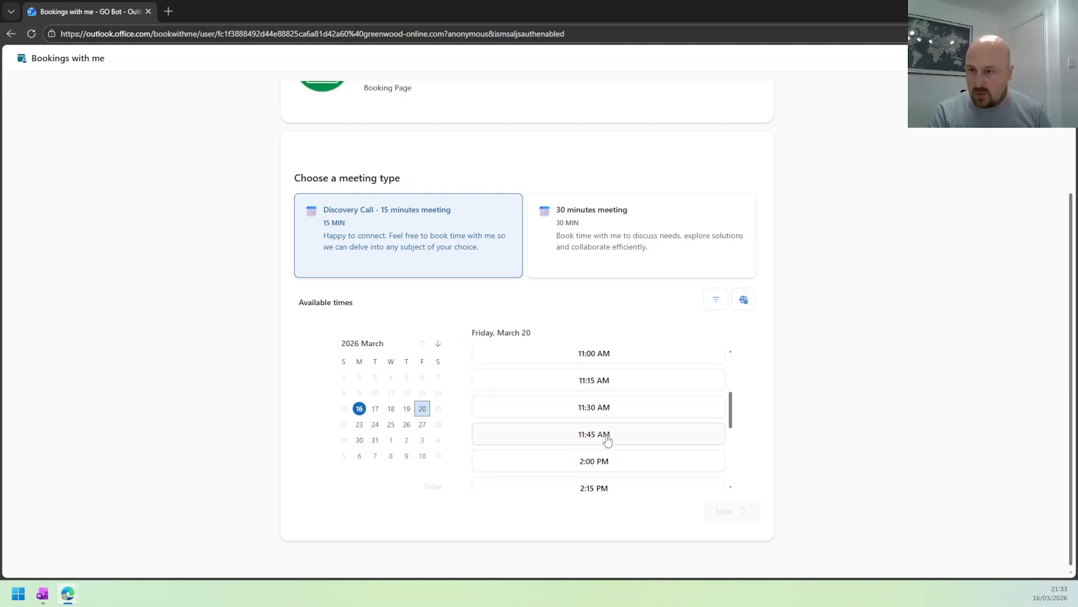
{"action": "left_click", "coordinate": [377, 416]}
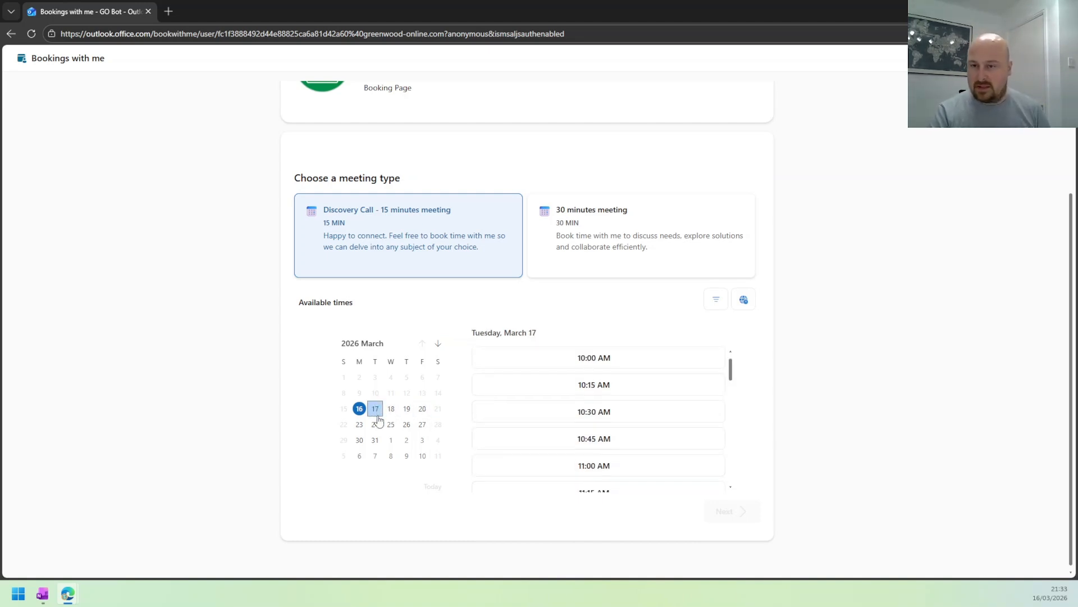
{"action": "left_click", "coordinate": [360, 425]}
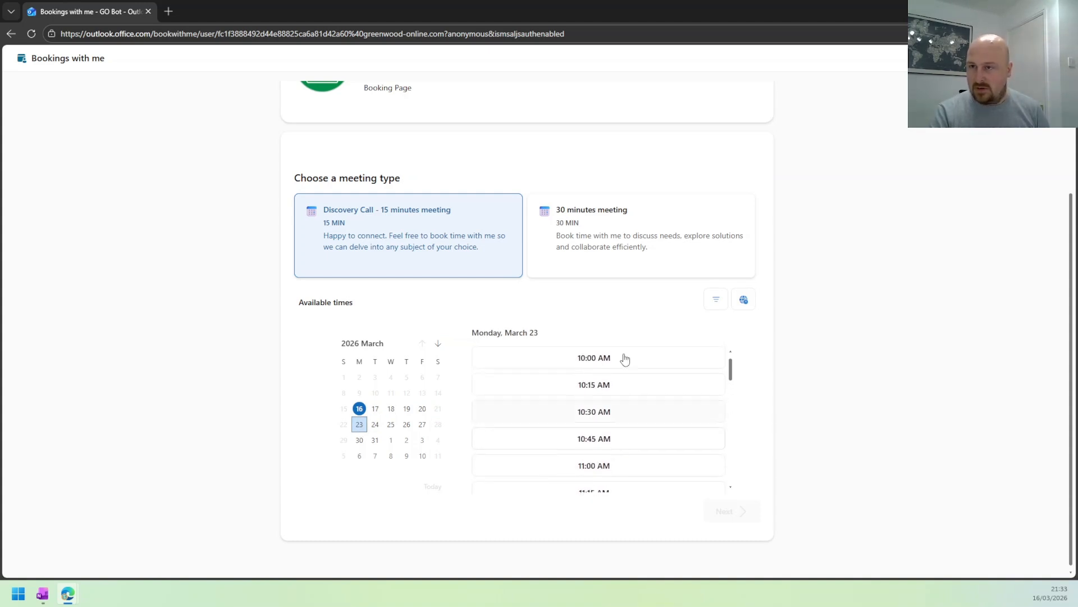
Choose the 30 minutes meeting and check its available times for March 18, 19 and 20
{"action": "left_click", "coordinate": [638, 260]}
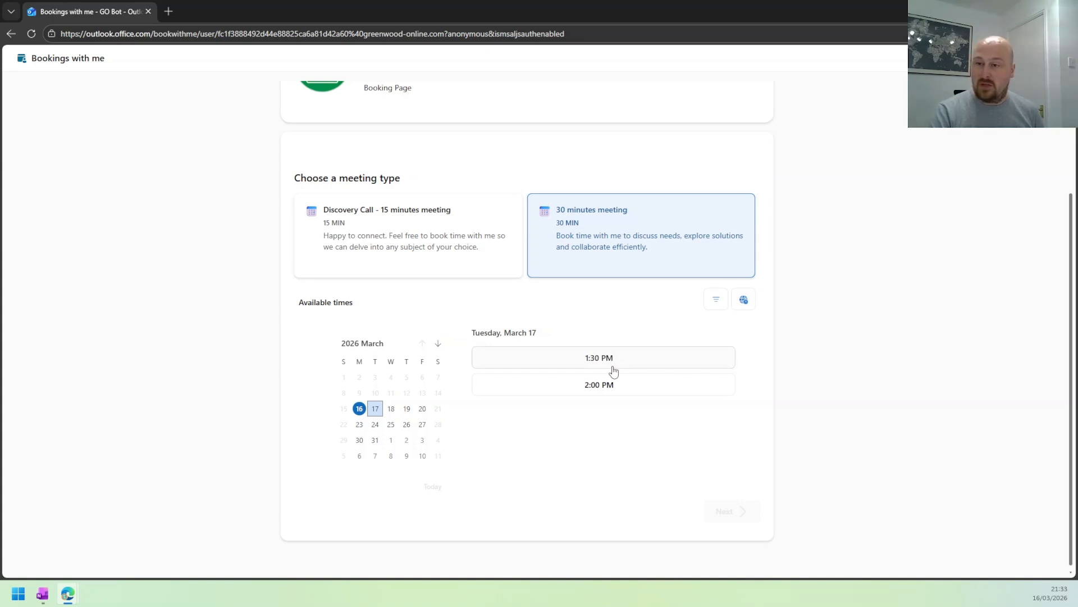
{"action": "left_click", "coordinate": [391, 410]}
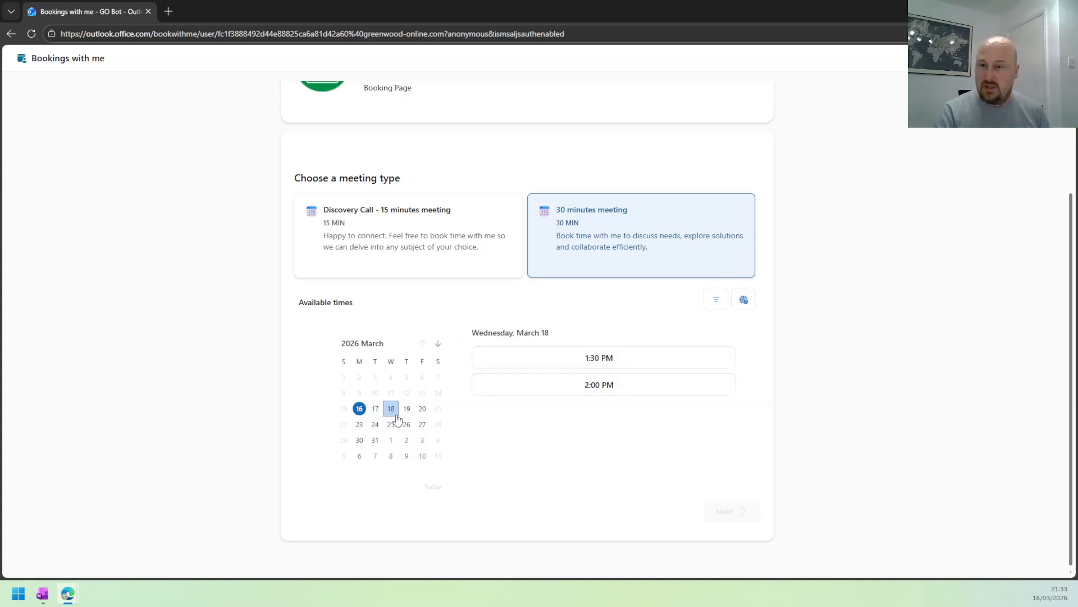
{"action": "left_click", "coordinate": [403, 414]}
{"action": "left_click", "coordinate": [422, 409]}
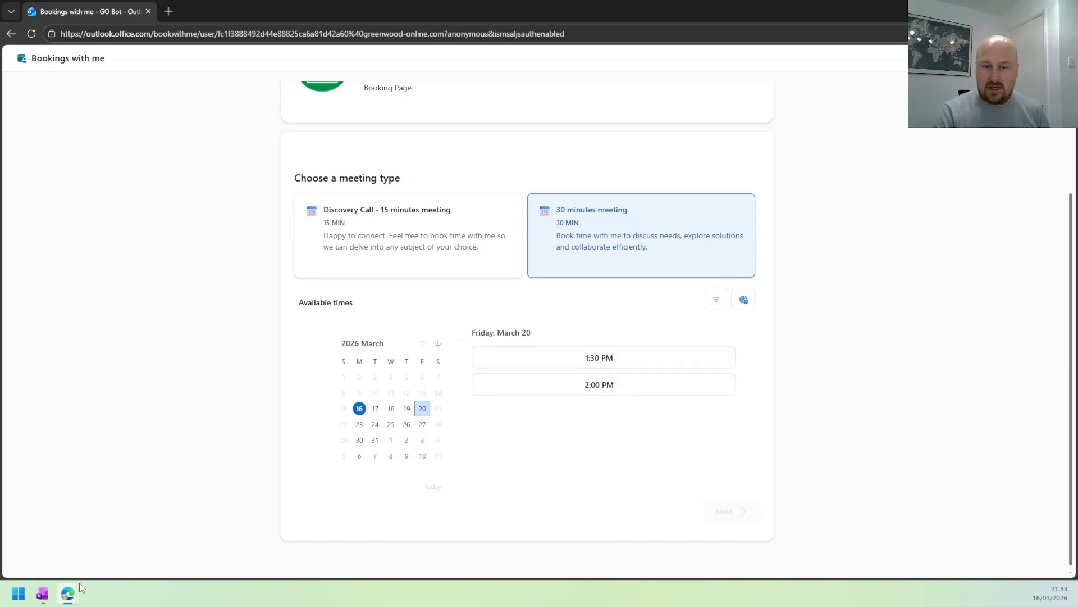
Switch back to the Bookings homepage window and open the Discovery Call meeting type to review its description
{"action": "mouse_move", "coordinate": [68, 594]}
{"action": "left_click", "coordinate": [190, 539]}
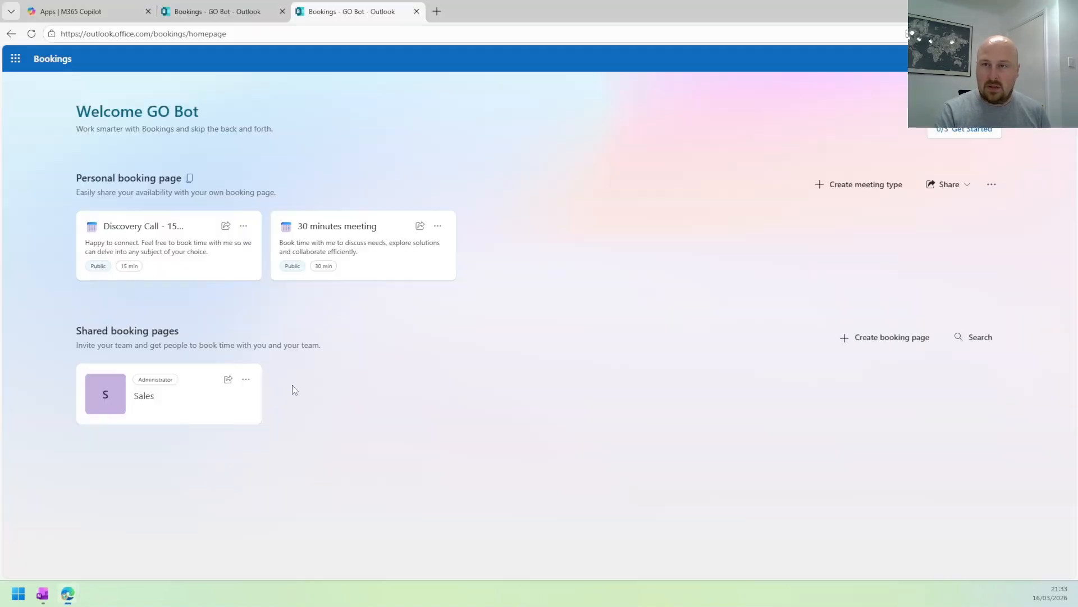
{"action": "left_click", "coordinate": [179, 251]}
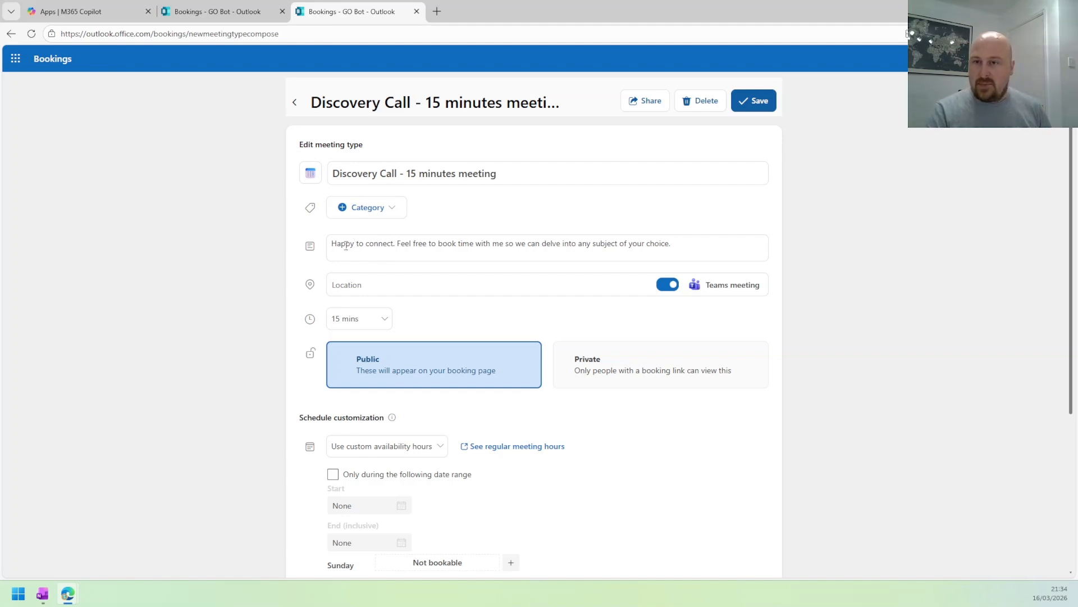
{"action": "left_click_drag", "start_coordinate": [332, 244], "coordinate": [686, 242]}
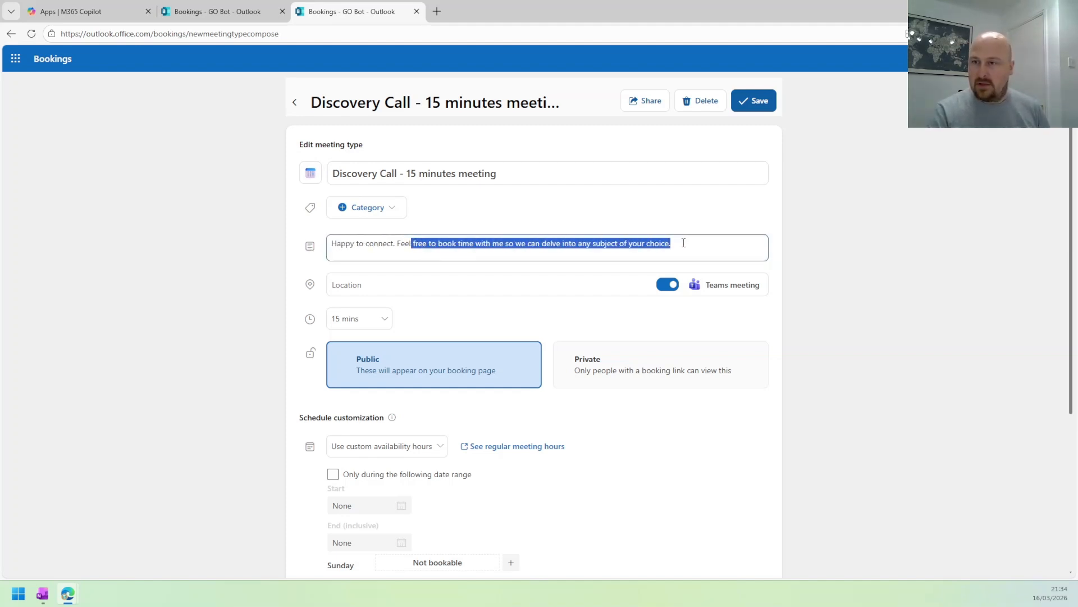
{"action": "left_click", "coordinate": [694, 243]}
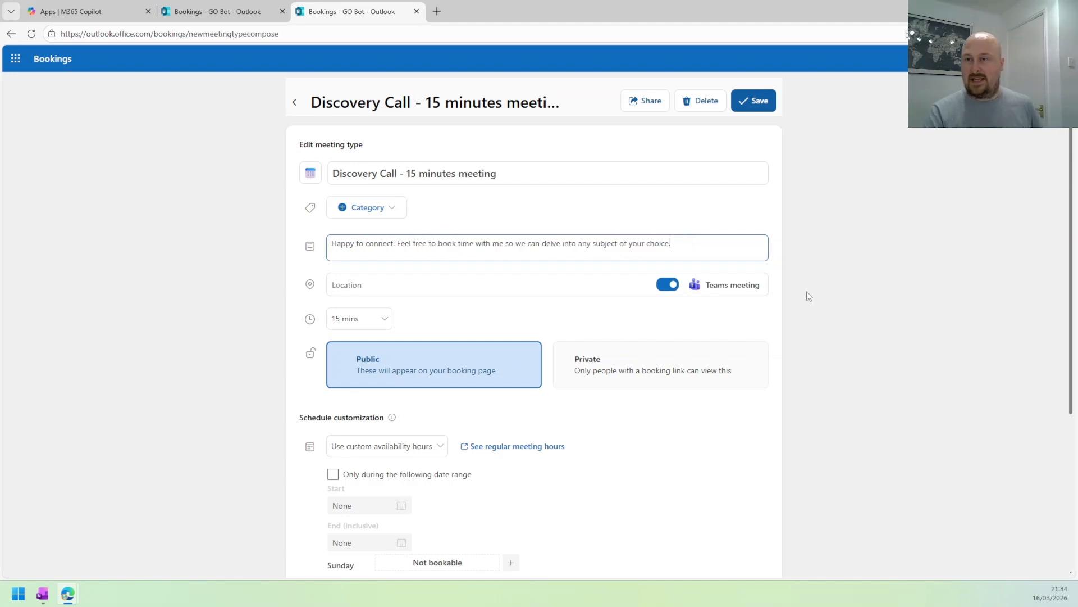
Review the Discovery Call's location and duration options, keeping the duration at 15 mins
{"action": "left_click", "coordinate": [476, 280]}
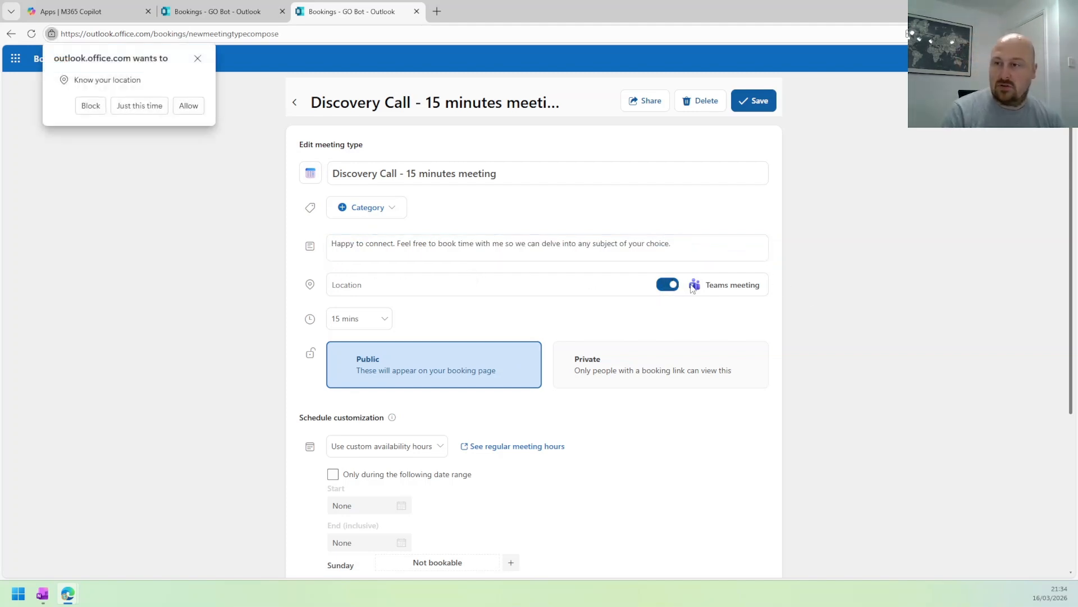
{"action": "left_click", "coordinate": [360, 318]}
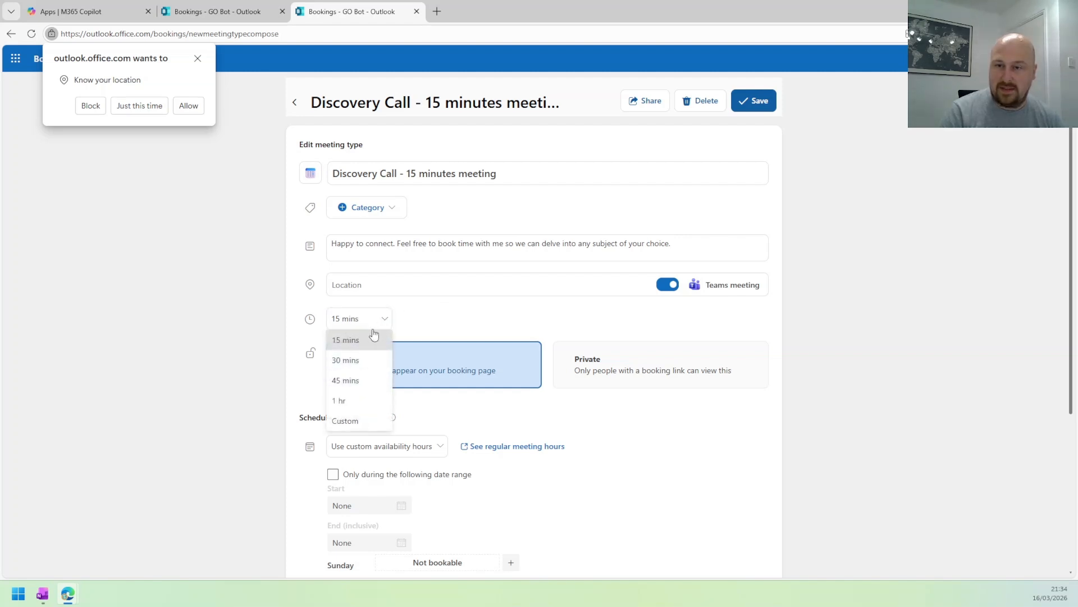
{"action": "left_click", "coordinate": [371, 340]}
{"action": "scroll", "coordinate": [348, 245], "scroll_direction": "down", "scroll_amount": 2}
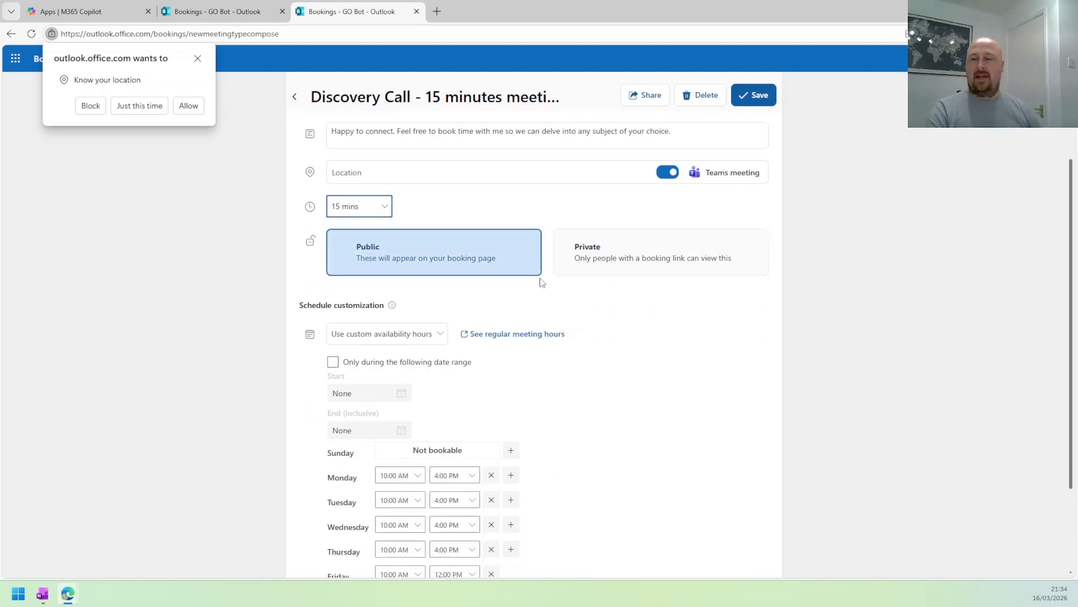
Change the Discovery Call meeting type's visibility to Private and save it
{"action": "left_click", "coordinate": [466, 246]}
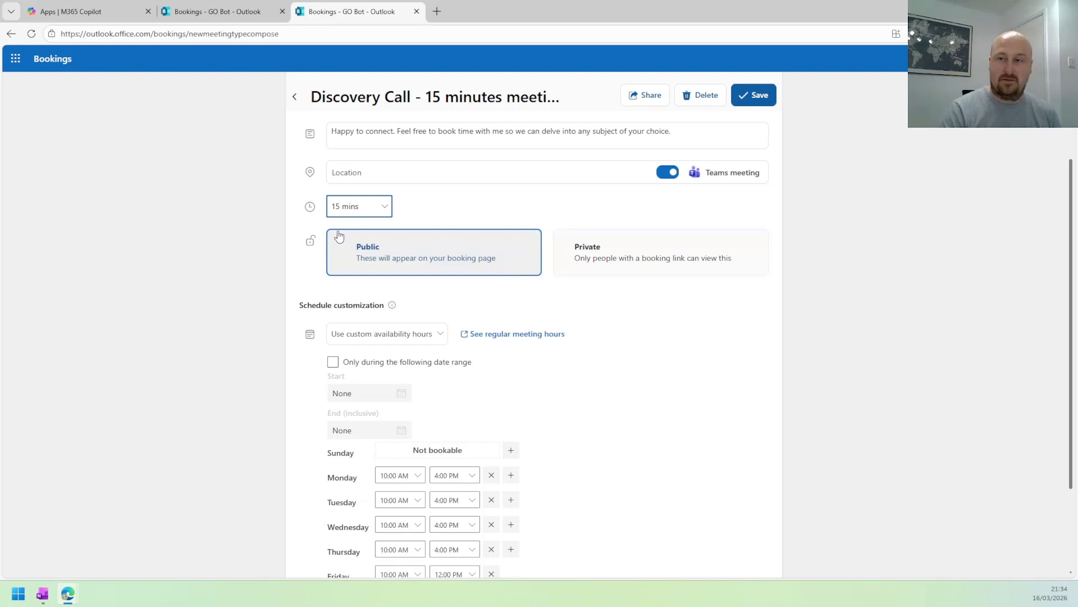
{"action": "left_click", "coordinate": [593, 258]}
{"action": "mouse_move", "coordinate": [72, 597]}
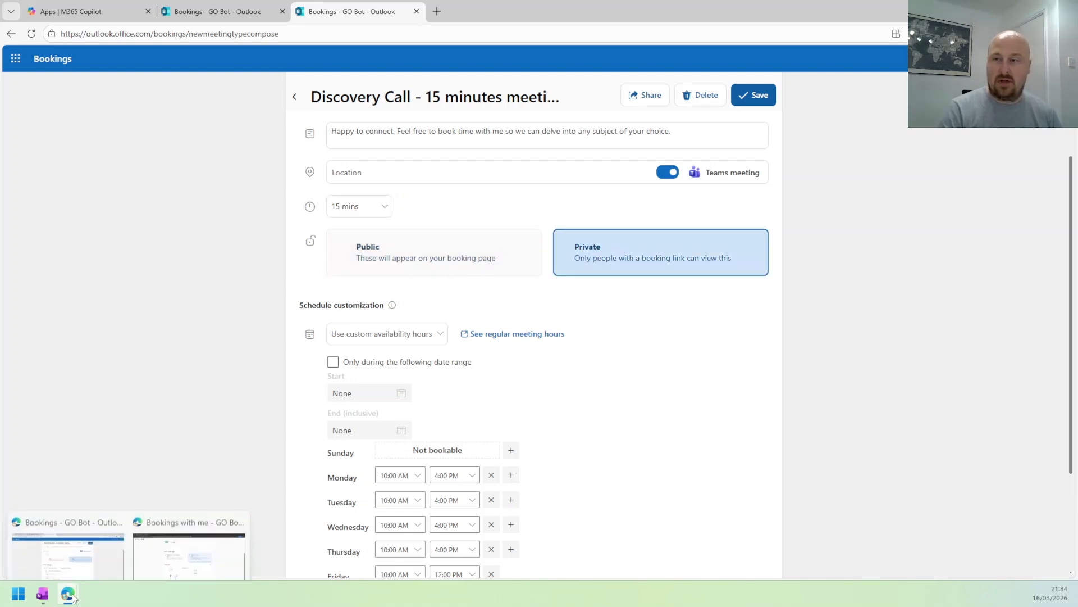
{"action": "left_click", "coordinate": [754, 95]}
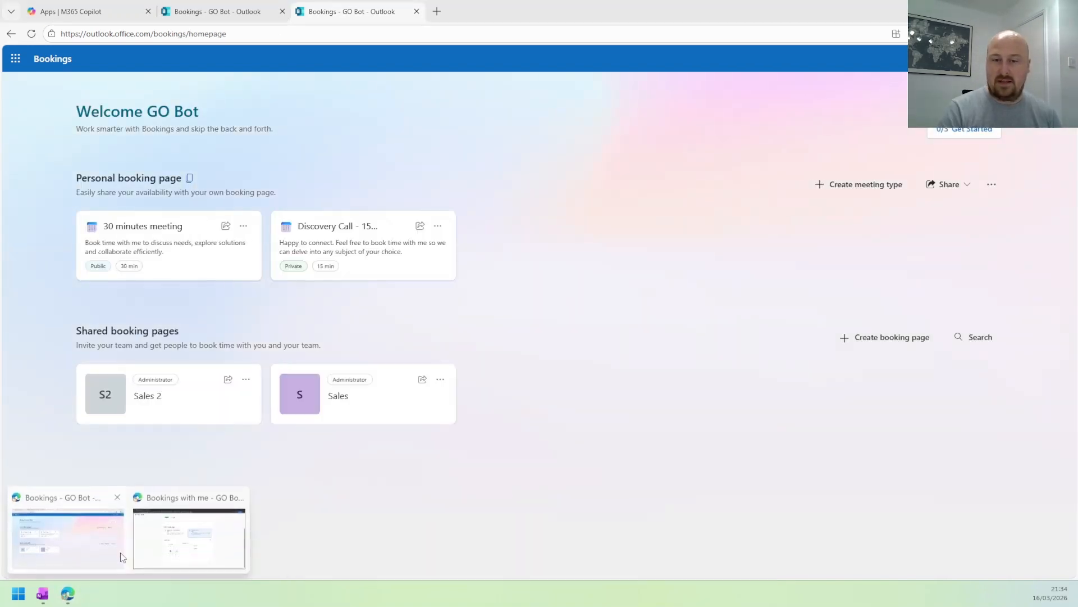
Reload the public booking page in the other browser window and continue as guest to check which meeting types are offered
{"action": "left_click", "coordinate": [168, 539]}
{"action": "key", "text": "F5"}
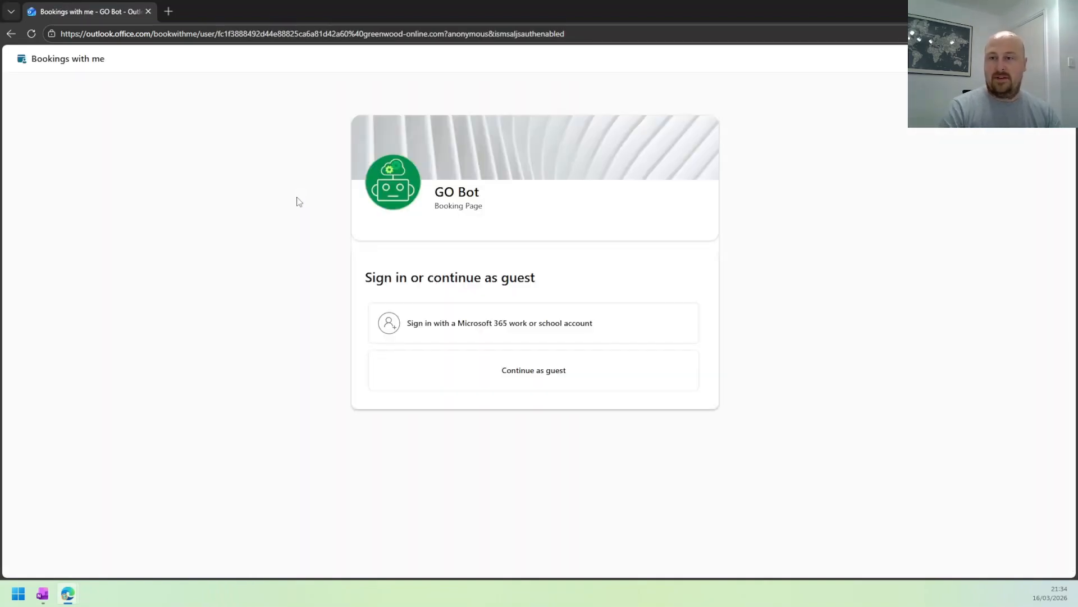
{"action": "left_click", "coordinate": [419, 371]}
{"action": "scroll", "coordinate": [428, 386], "scroll_direction": "down", "scroll_amount": 2}
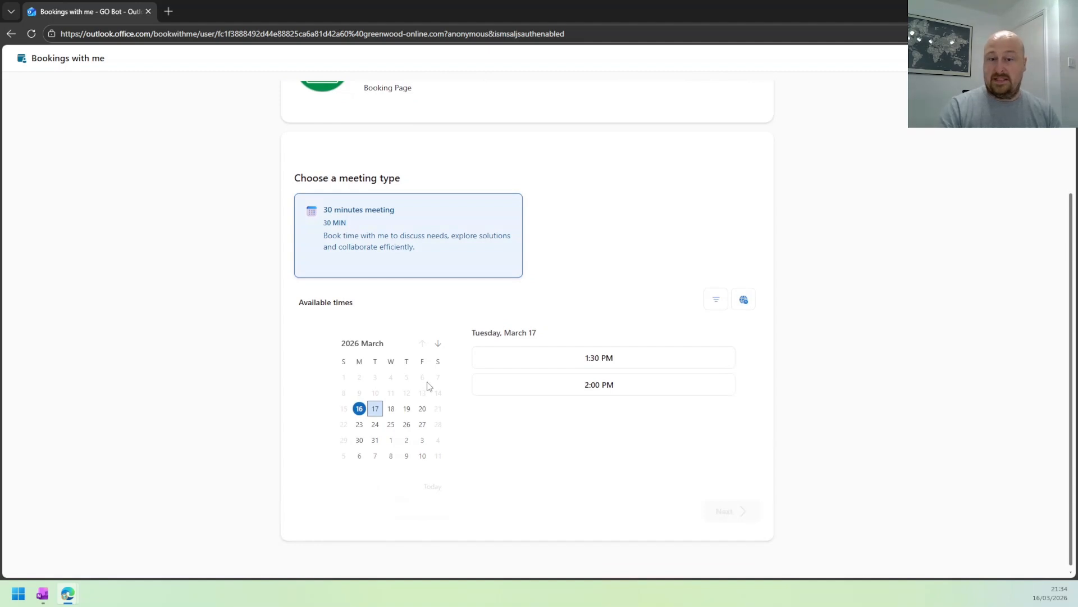
Return to the Bookings homepage window, set the Discovery Call meeting type's visibility to Public and save it
{"action": "mouse_move", "coordinate": [66, 595]}
{"action": "left_click", "coordinate": [63, 529]}
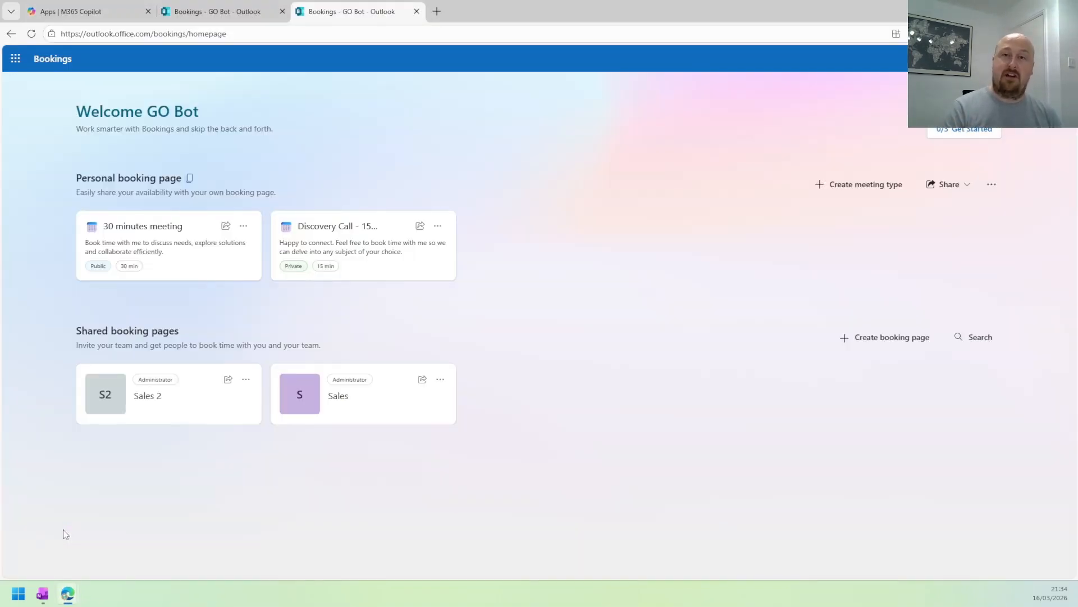
{"action": "left_click", "coordinate": [199, 243]}
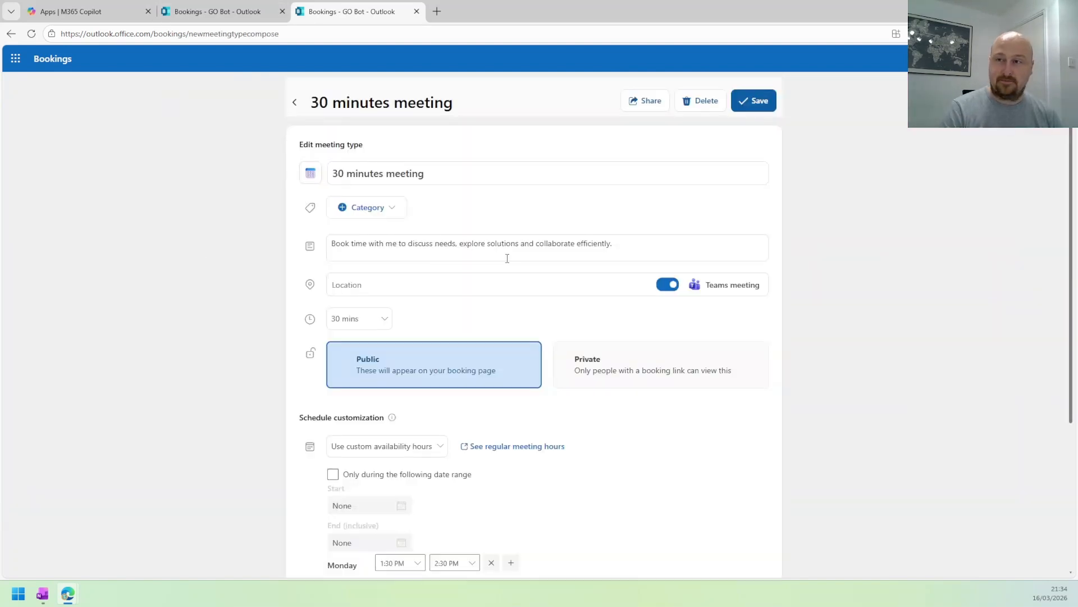
{"action": "key", "text": "alt+Left"}
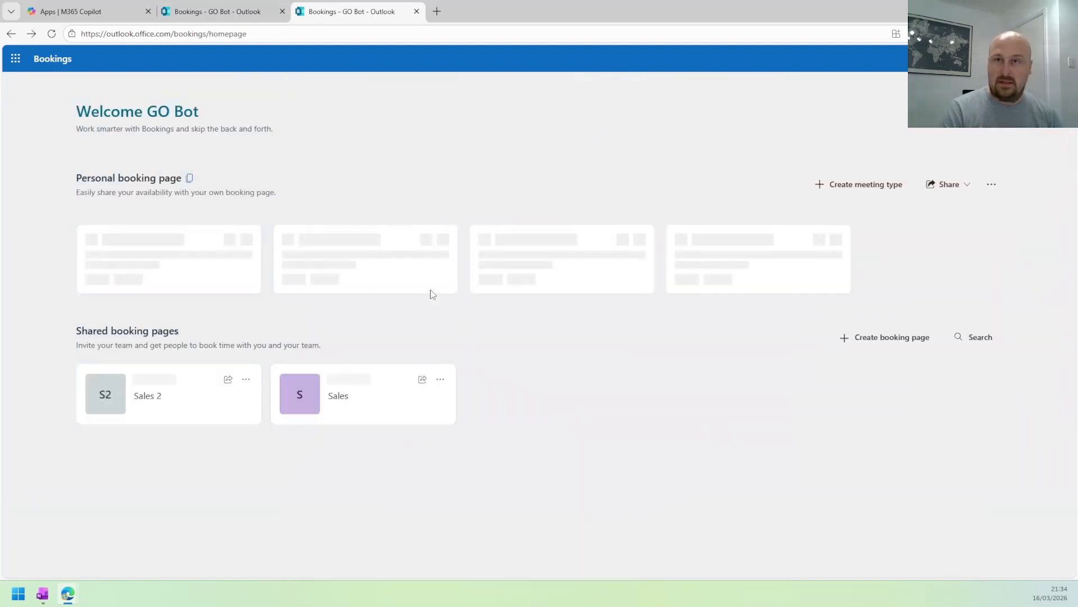
{"action": "left_click", "coordinate": [183, 249]}
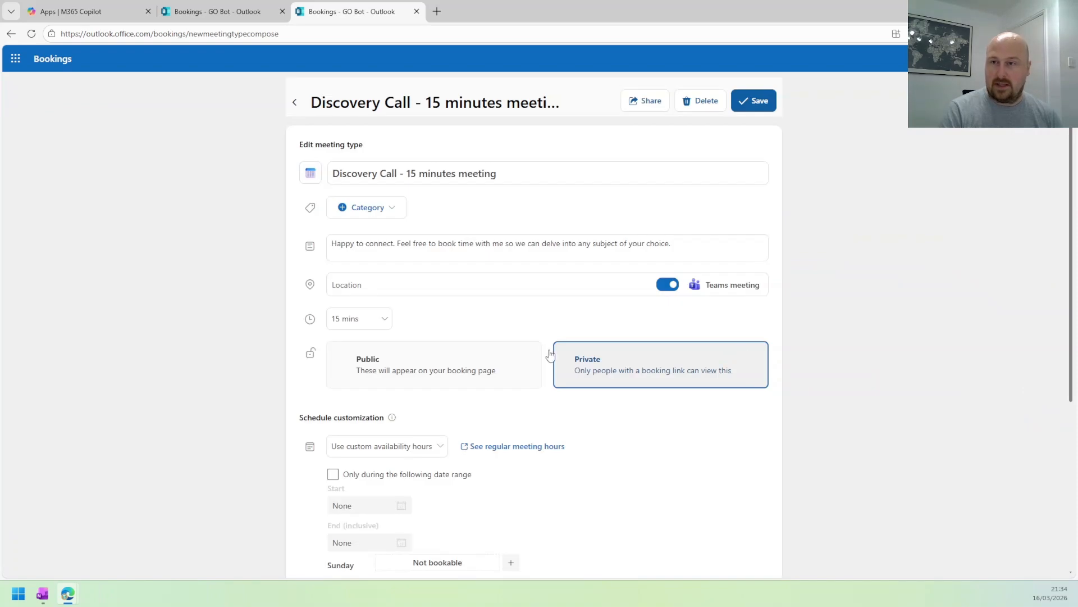
{"action": "left_click", "coordinate": [455, 361]}
{"action": "left_click", "coordinate": [753, 117]}
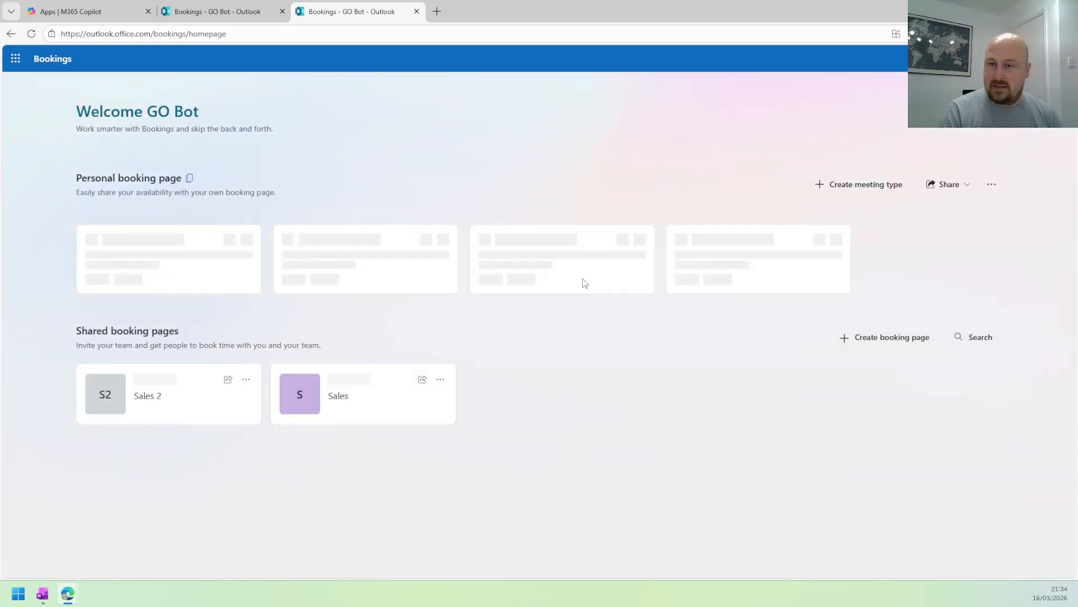
Reopen the Discovery Call settings, and reload the public booking page as guest to check its meeting types
{"action": "left_click", "coordinate": [187, 248]}
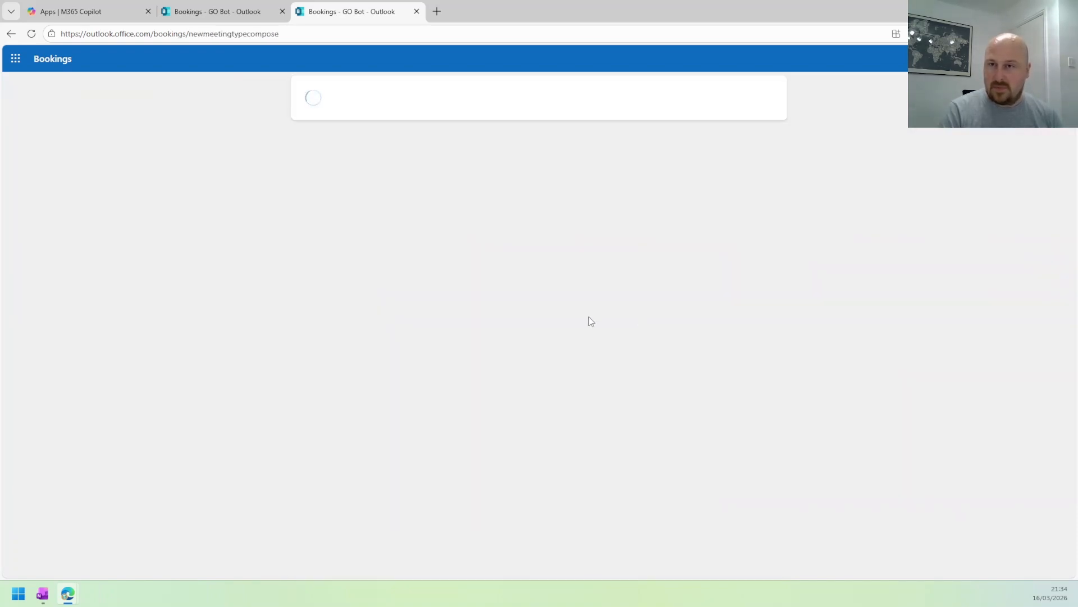
{"action": "scroll", "coordinate": [270, 326], "scroll_direction": "down", "scroll_amount": 3}
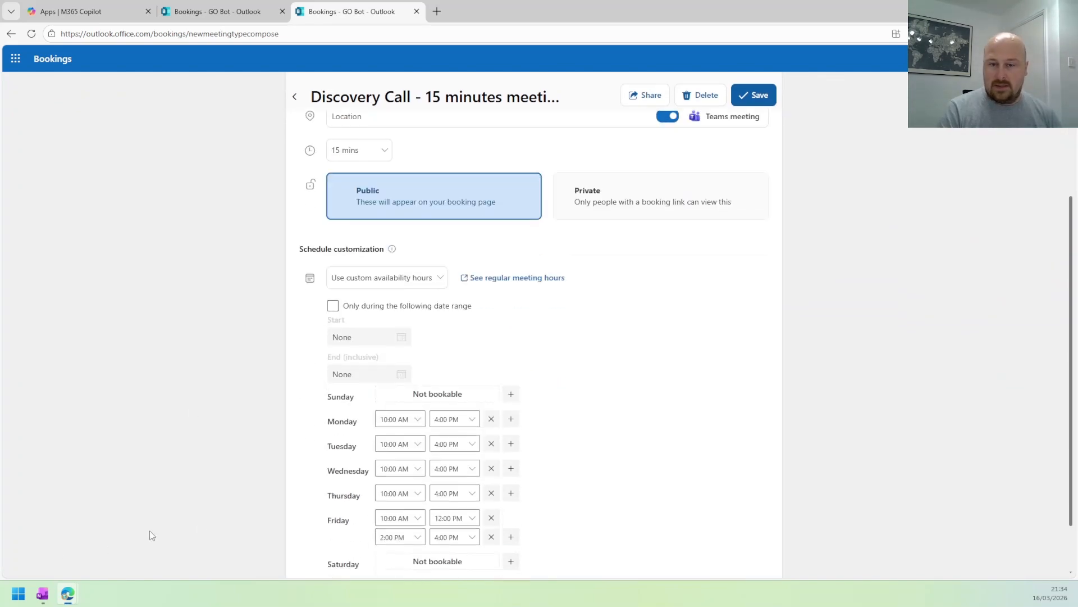
{"action": "mouse_move", "coordinate": [67, 596]}
{"action": "left_click", "coordinate": [181, 534]}
{"action": "key", "text": "F5"}
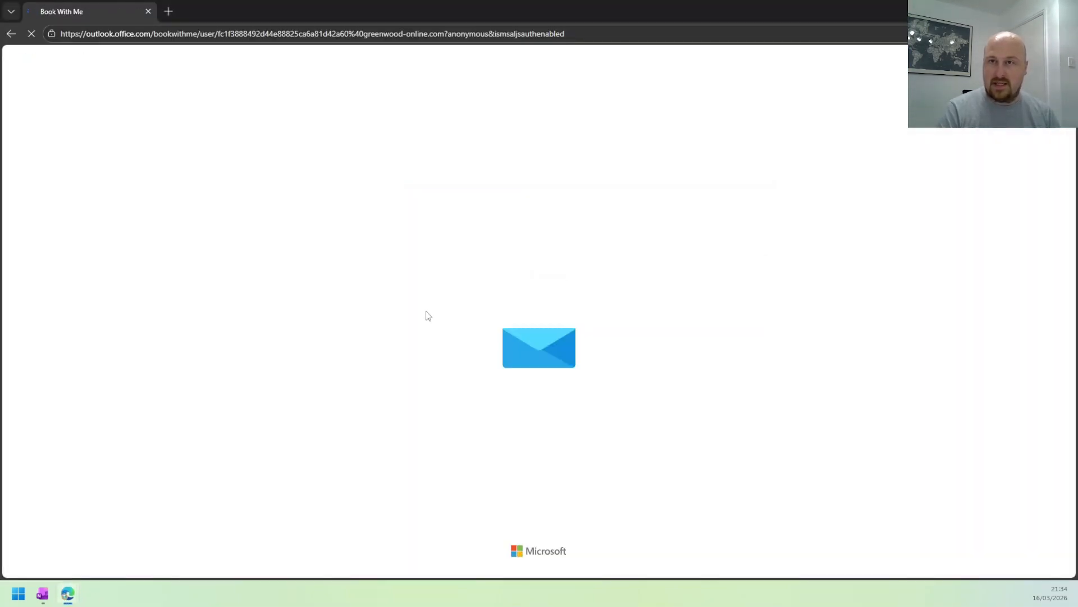
{"action": "left_click", "coordinate": [501, 379]}
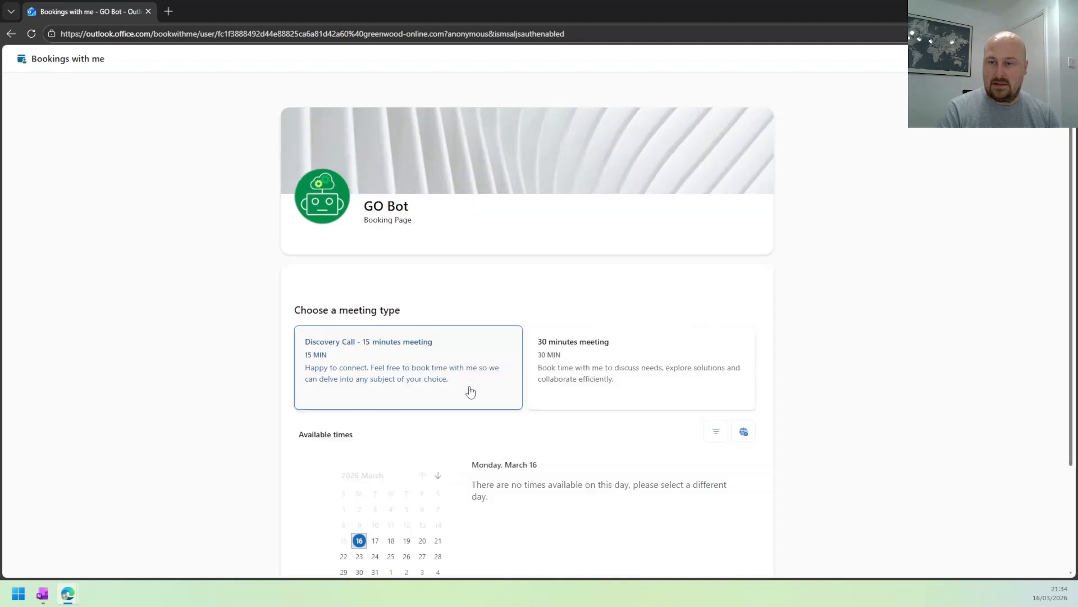
Return to the Discovery Call settings and review its custom availability against the regular meeting hours in Outlook
{"action": "mouse_move", "coordinate": [67, 595]}
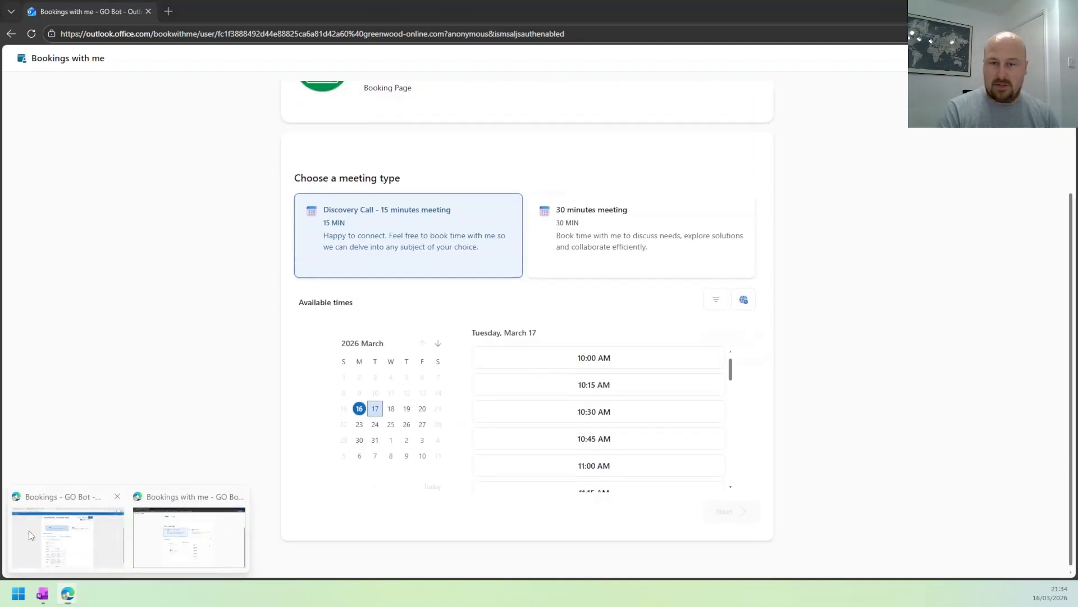
{"action": "left_click", "coordinate": [67, 539]}
{"action": "scroll", "coordinate": [444, 288], "scroll_direction": "down", "scroll_amount": 2}
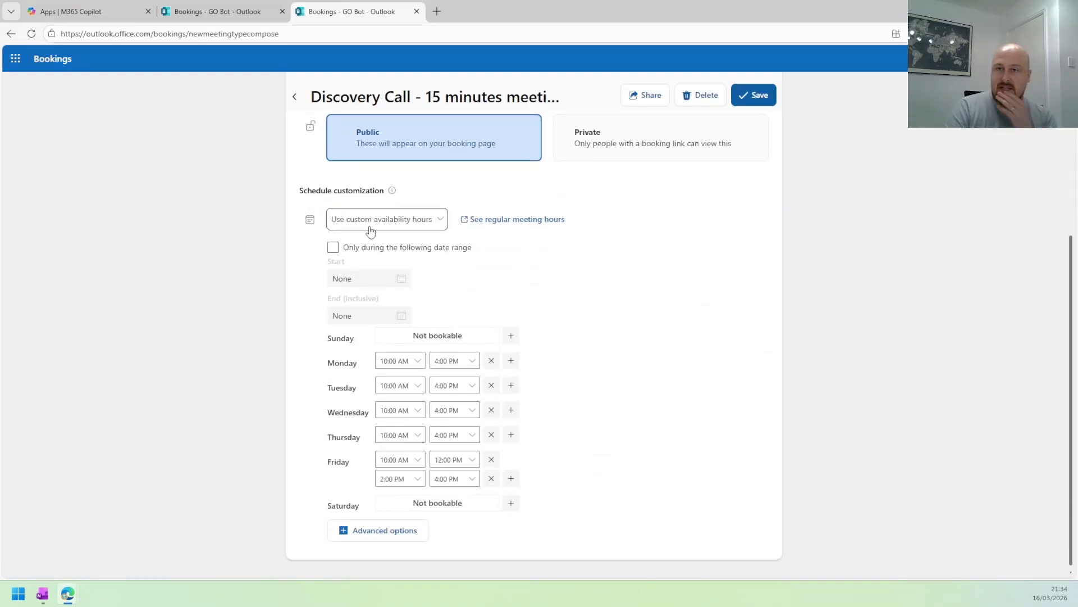
{"action": "left_click", "coordinate": [491, 220]}
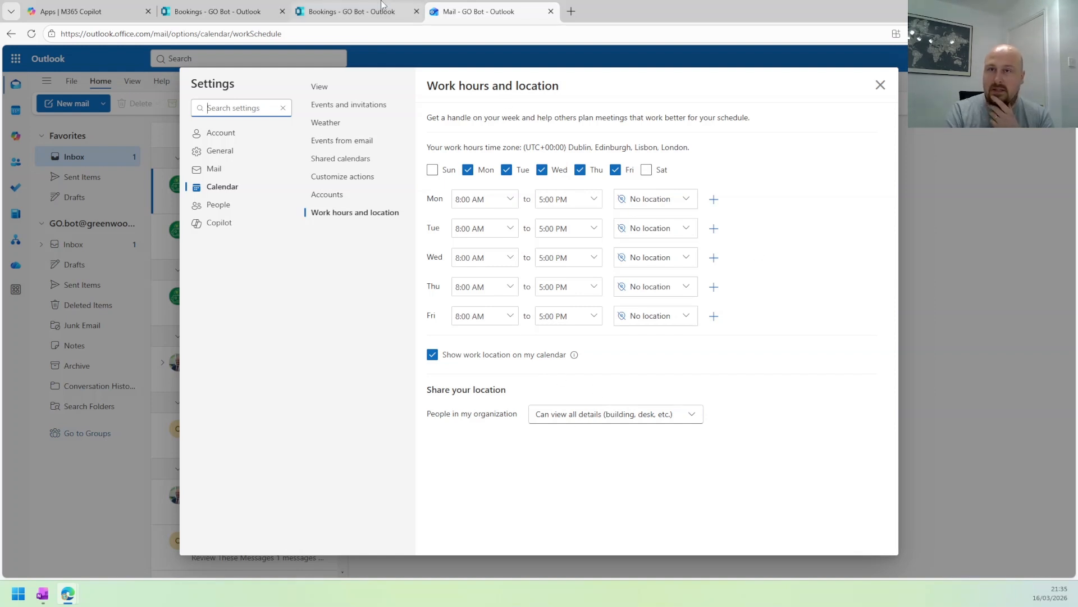
{"action": "left_click", "coordinate": [354, 11]}
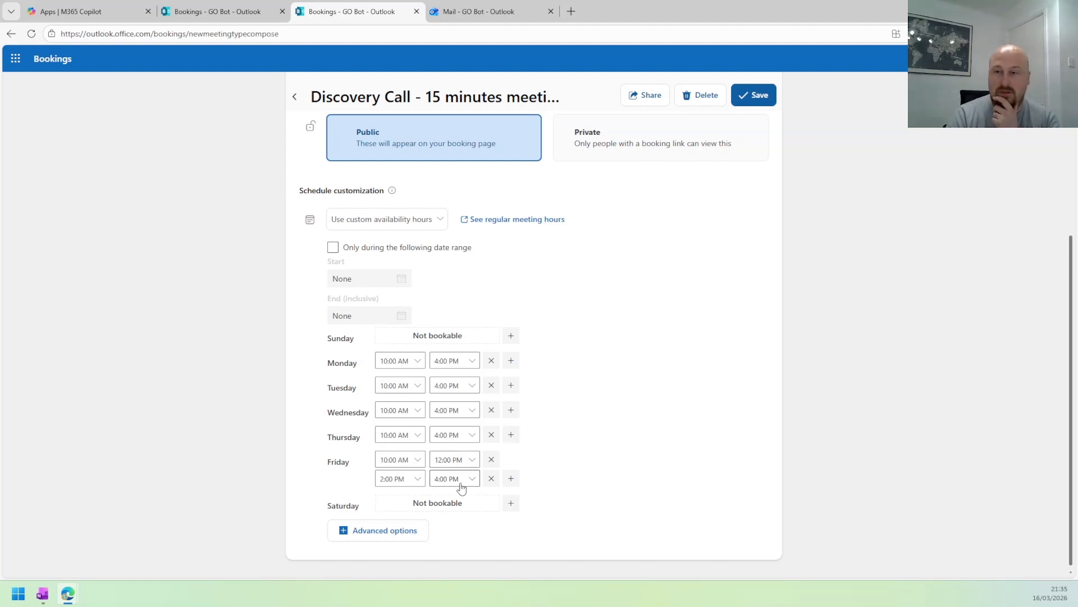
Show the Discovery Call's advanced options and set the minimum lead time to 1 day
{"action": "scroll", "coordinate": [644, 433], "scroll_direction": "up", "scroll_amount": 2}
{"action": "scroll", "coordinate": [642, 438], "scroll_direction": "down", "scroll_amount": 2}
{"action": "left_click", "coordinate": [386, 531]}
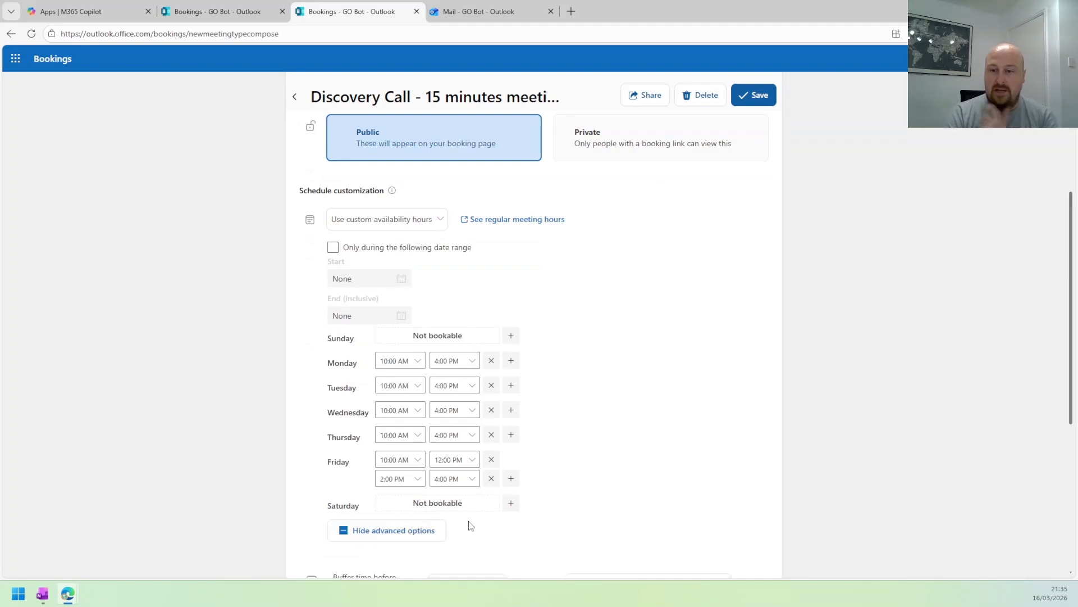
{"action": "scroll", "coordinate": [471, 526], "scroll_direction": "down", "scroll_amount": 5}
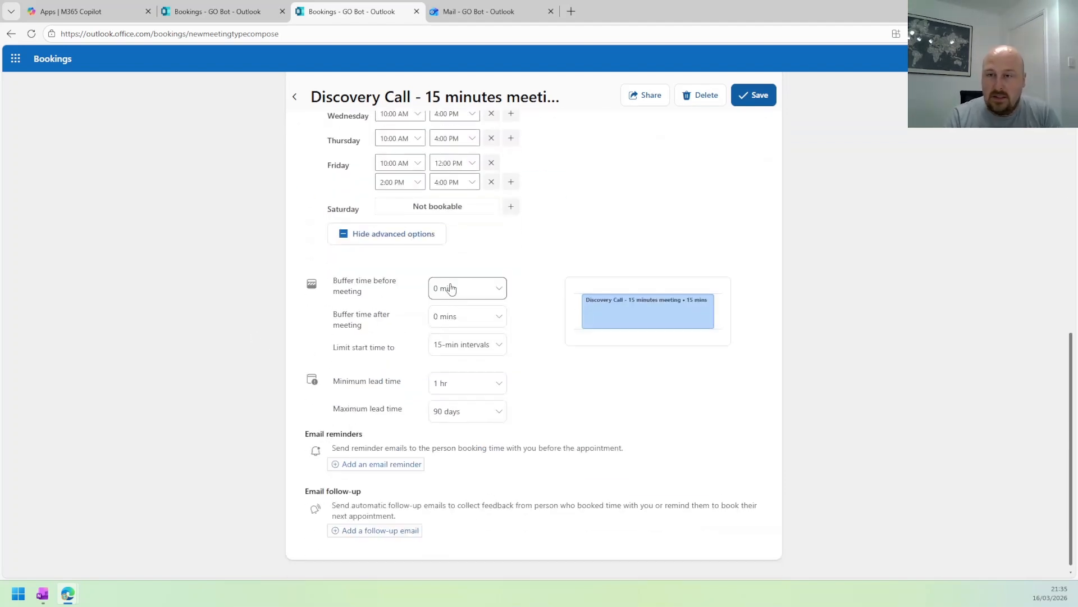
{"action": "left_click", "coordinate": [439, 396]}
{"action": "left_click", "coordinate": [457, 465]}
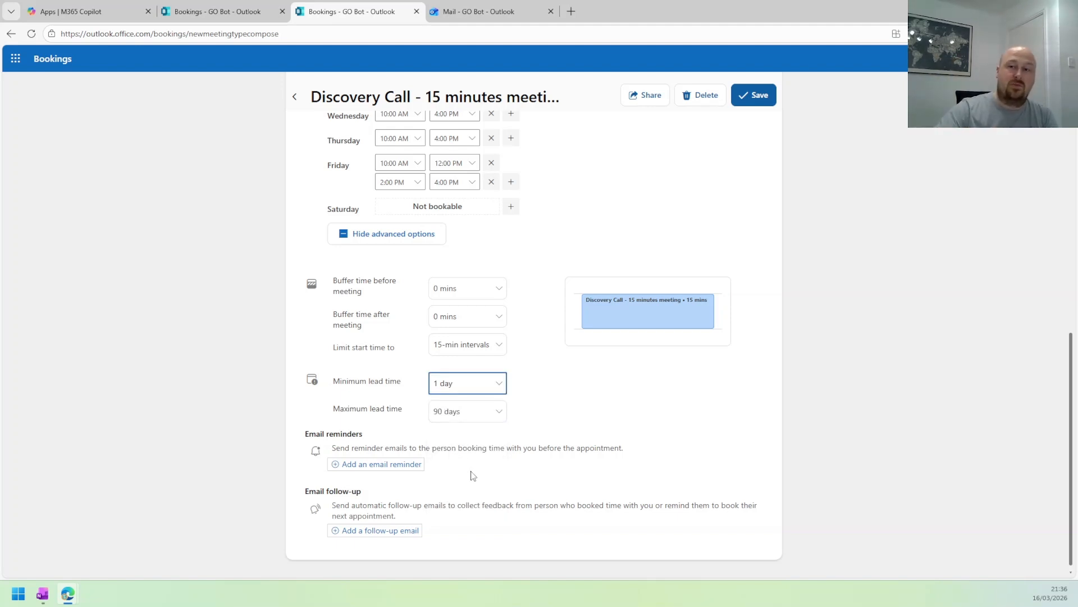
{"action": "left_click", "coordinate": [450, 472]}
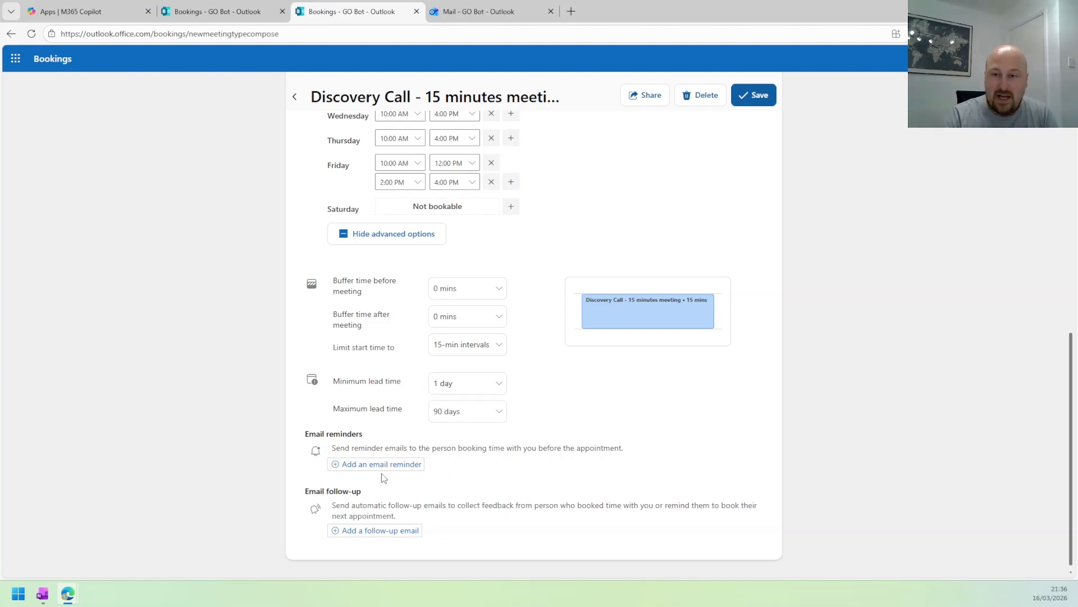
Start a follow-up email to review its timing options, and leave the Discovery Call settings without saving
{"action": "left_click", "coordinate": [372, 532]}
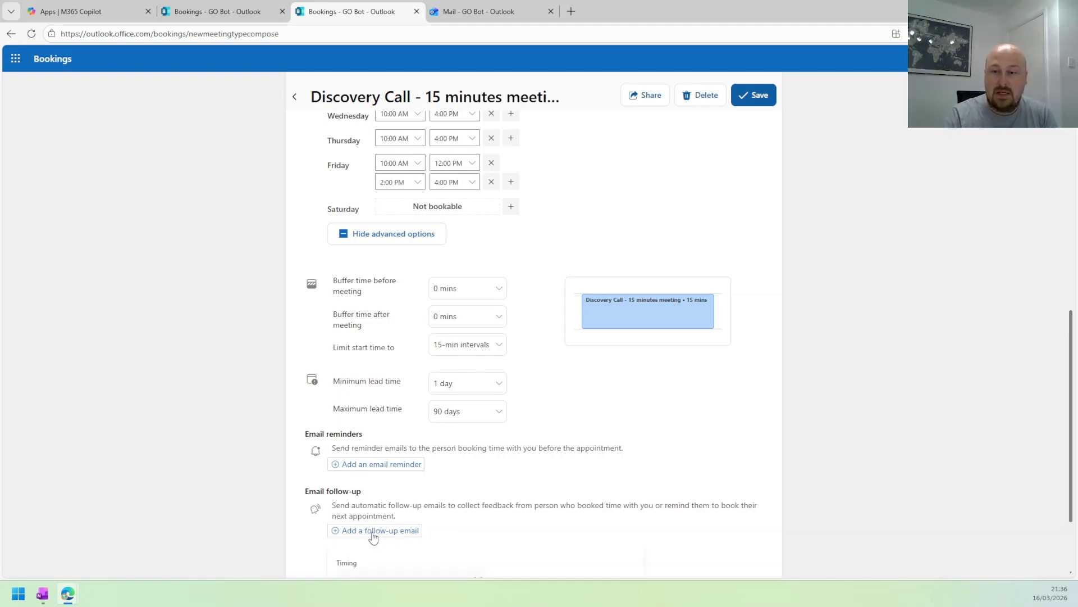
{"action": "scroll", "coordinate": [508, 539], "scroll_direction": "down", "scroll_amount": 4}
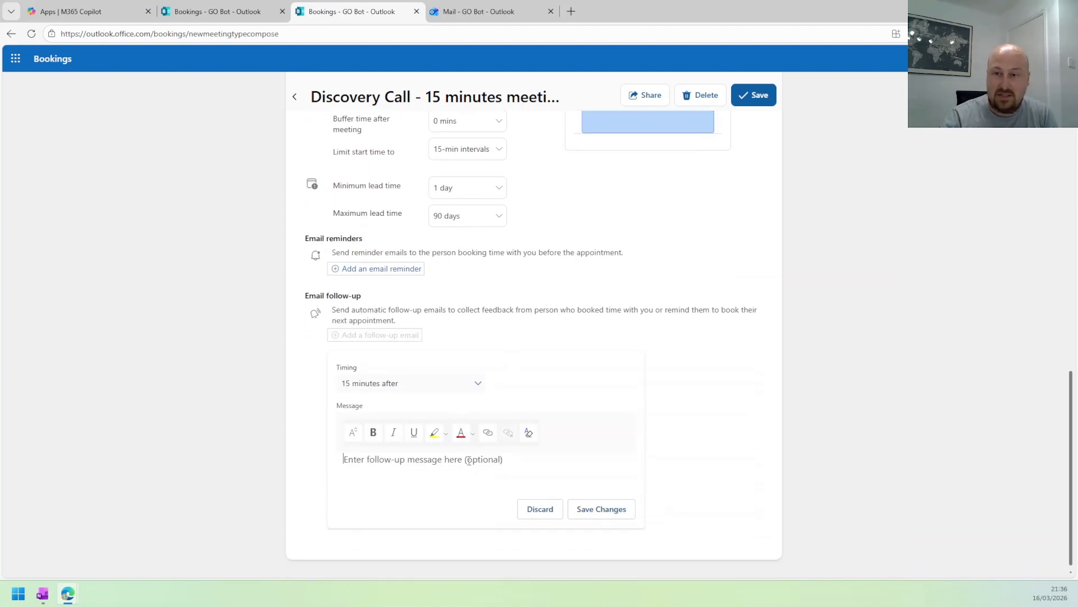
{"action": "left_click", "coordinate": [390, 383]}
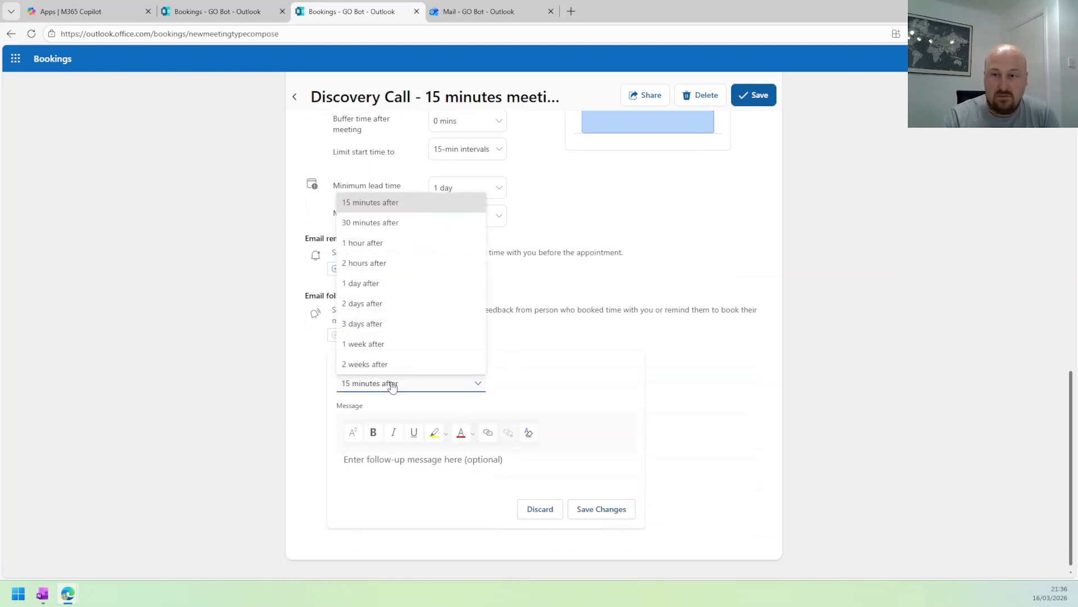
{"action": "left_click", "coordinate": [607, 350]}
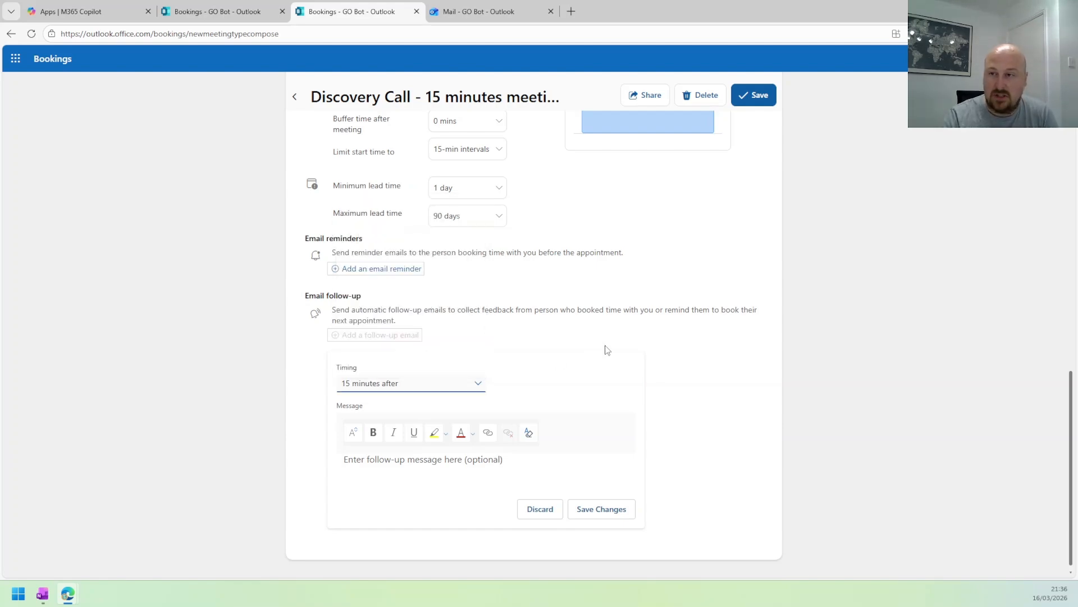
{"action": "scroll", "coordinate": [674, 414], "scroll_direction": "up", "scroll_amount": 8}
{"action": "scroll", "coordinate": [512, 385], "scroll_direction": "down", "scroll_amount": 3}
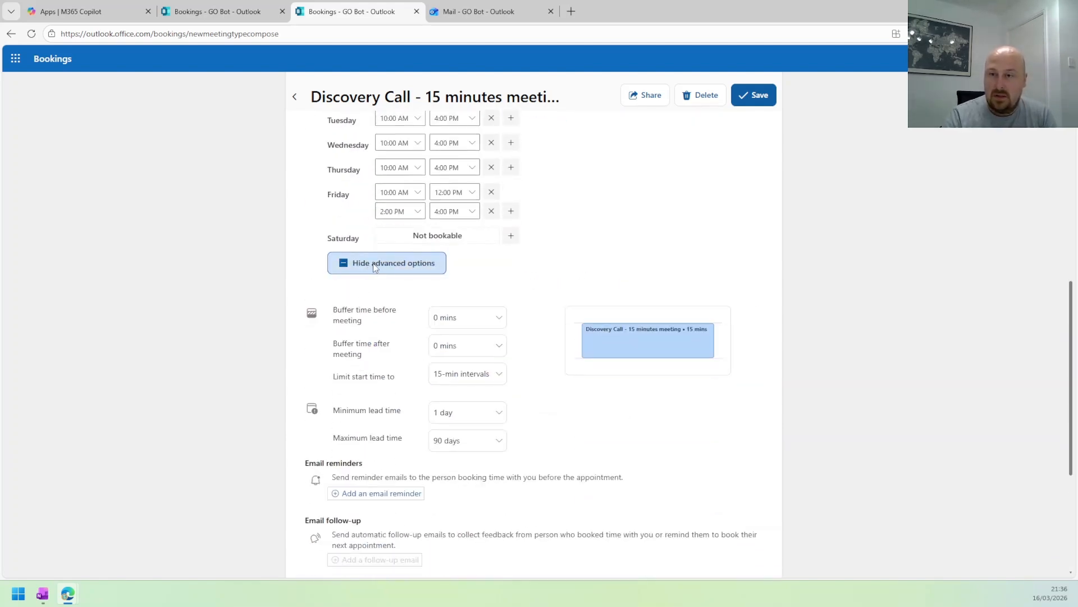
{"action": "scroll", "coordinate": [585, 367], "scroll_direction": "up", "scroll_amount": 10}
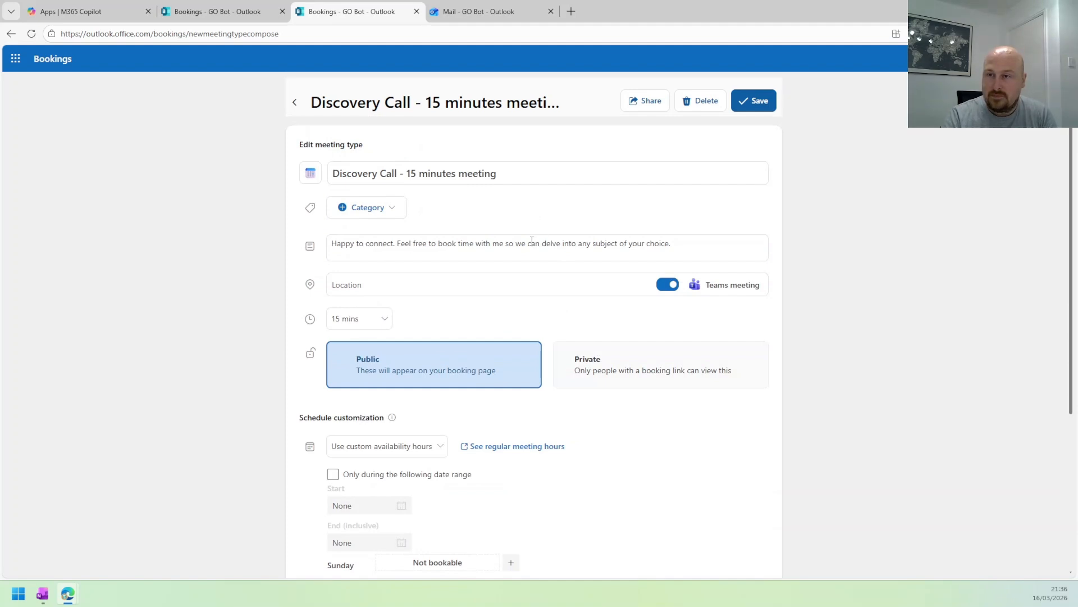
{"action": "left_click", "coordinate": [294, 103]}
{"action": "left_click", "coordinate": [531, 340]}
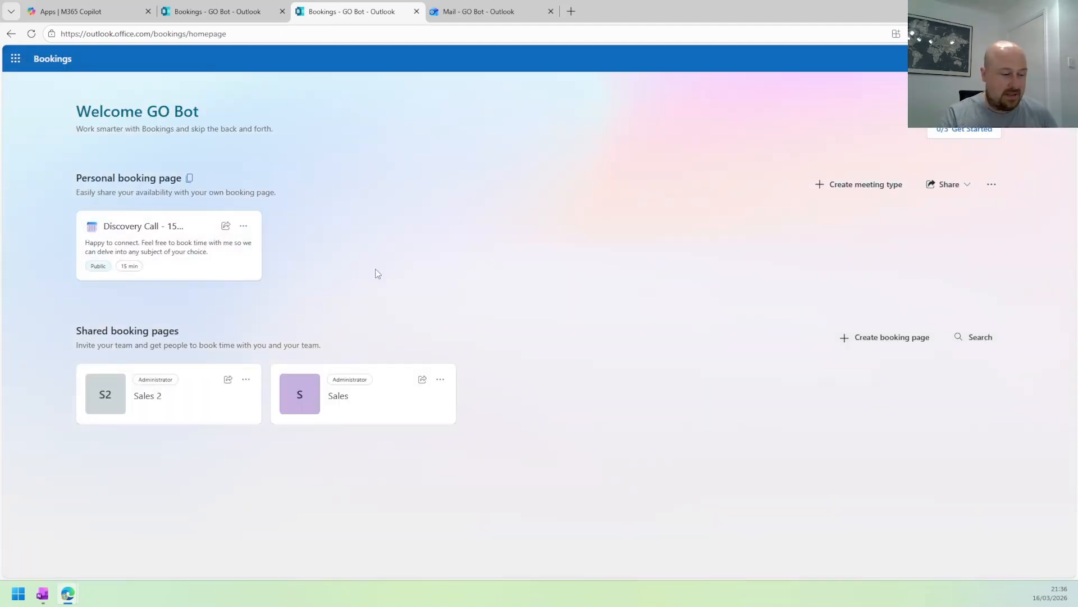
Reload the Bookings homepage, open the 30 minutes meeting to review its custom availability hours, and close that browser tab
{"action": "key", "text": "F5"}
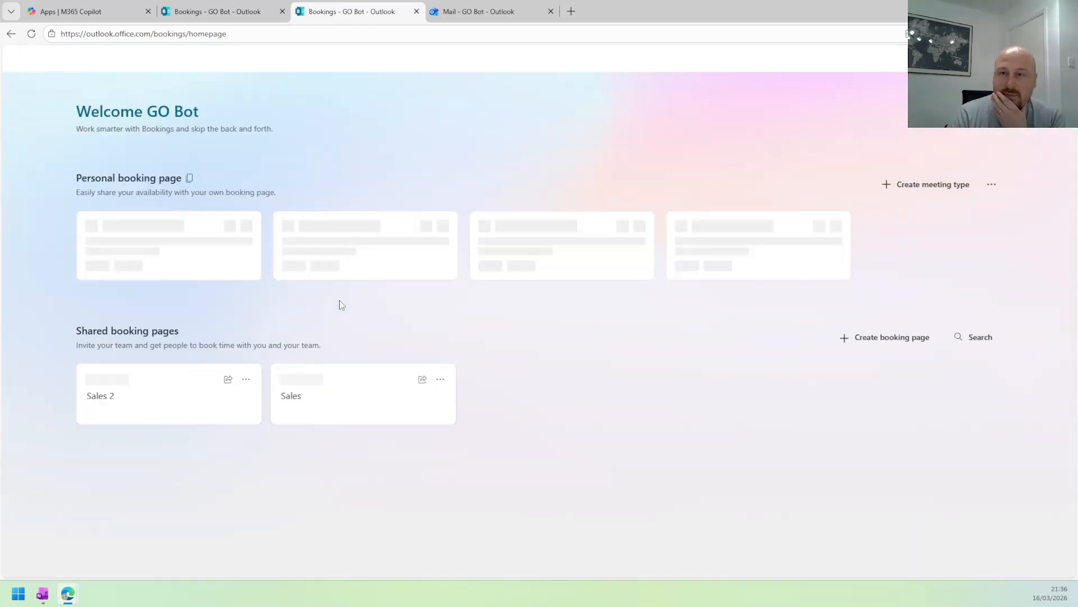
{"action": "left_click", "coordinate": [344, 243]}
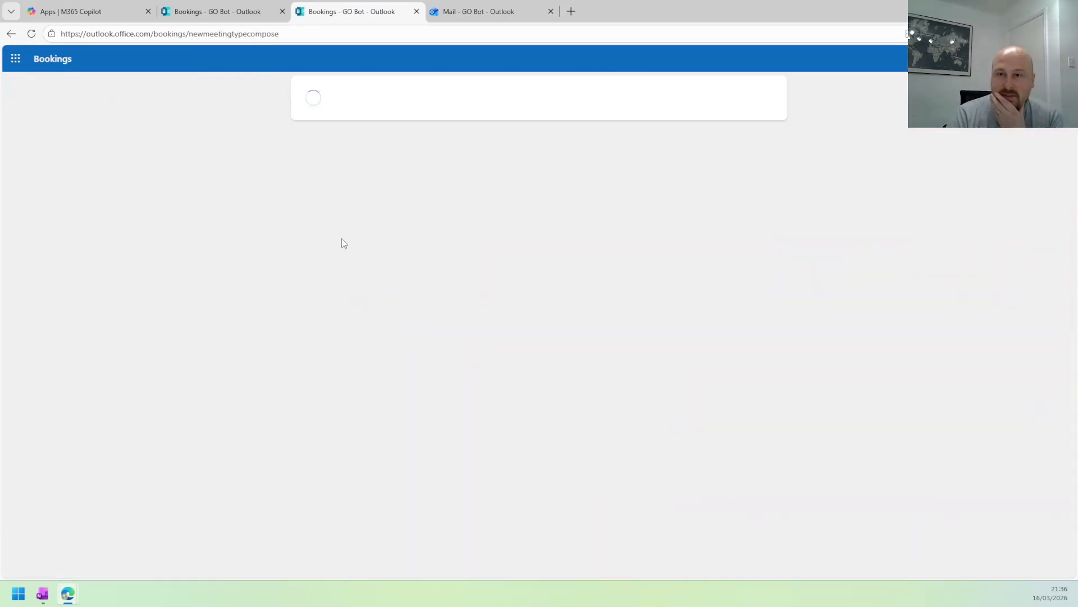
{"action": "scroll", "coordinate": [589, 378], "scroll_direction": "down", "scroll_amount": 4}
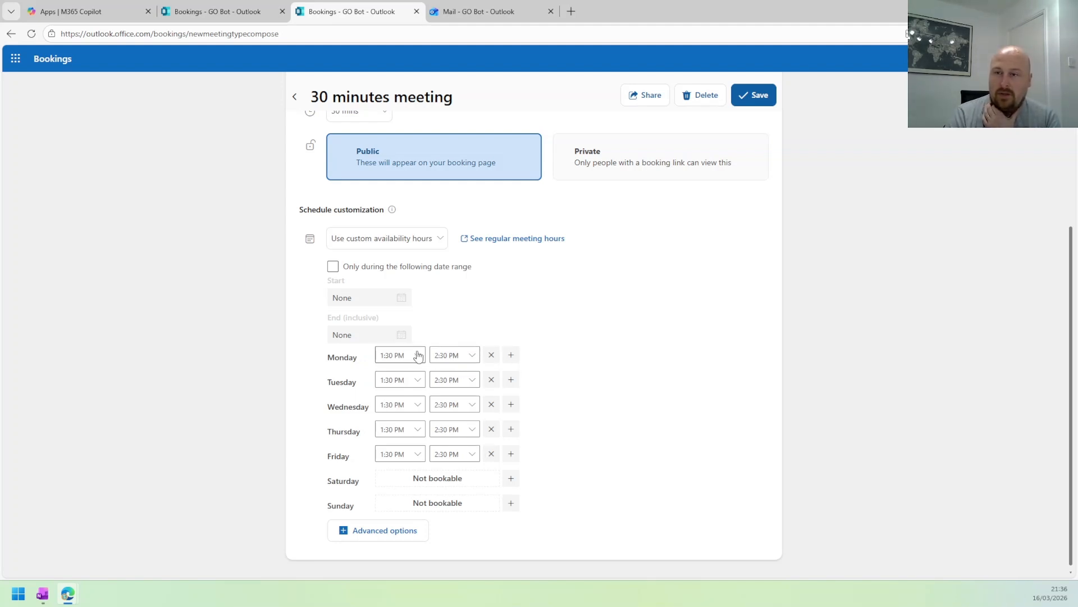
{"action": "middle_click", "coordinate": [326, 8]}
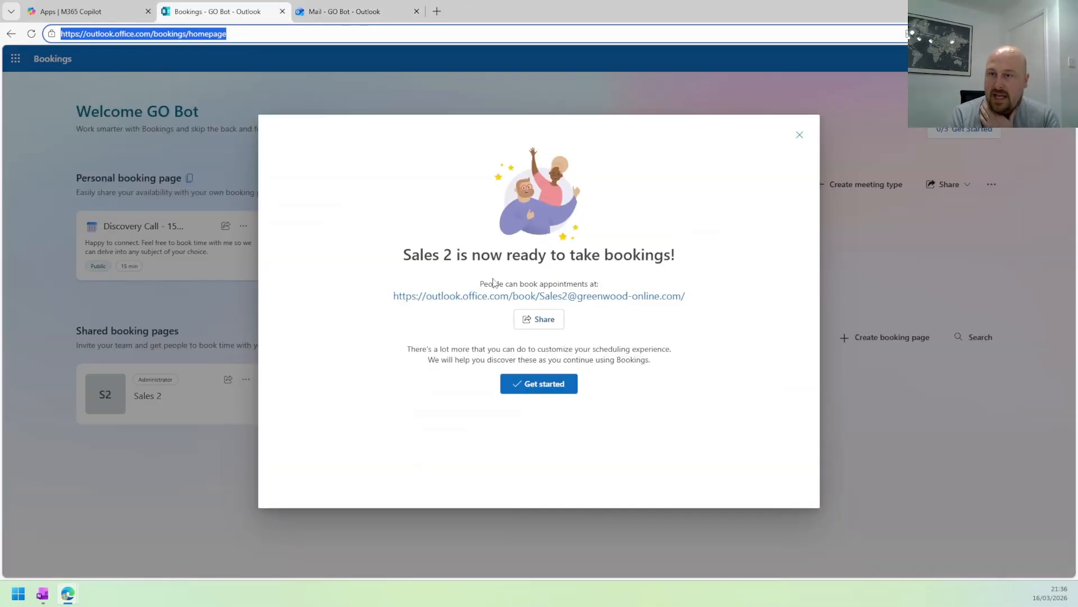
Copy the Sales 2 booking page link and open it in a new tab of the guest browser window
{"action": "left_click", "coordinate": [538, 319]}
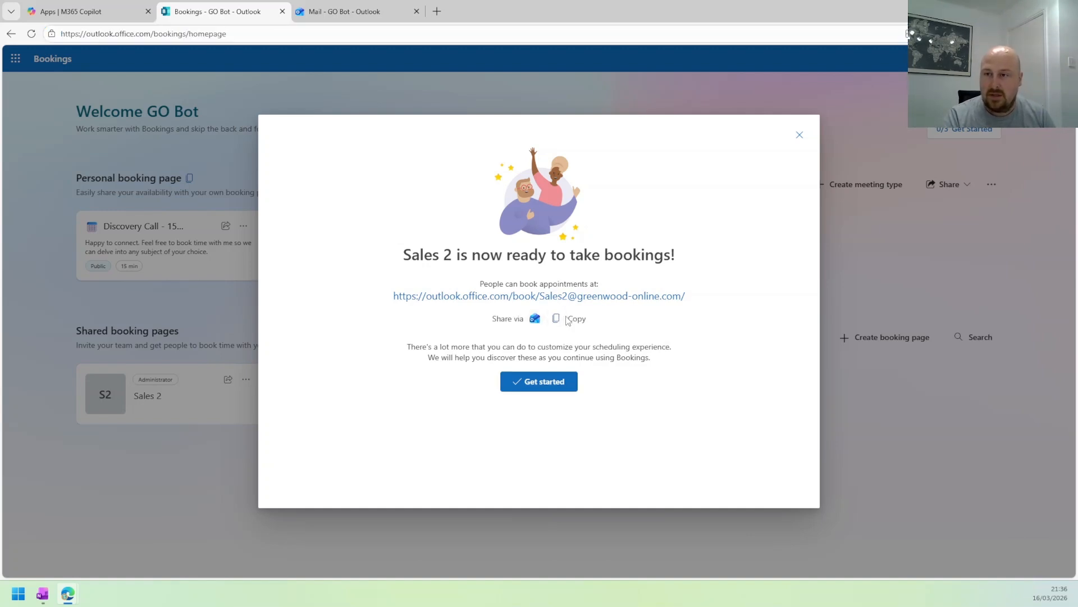
{"action": "left_click", "coordinate": [571, 319]}
{"action": "mouse_move", "coordinate": [68, 594]}
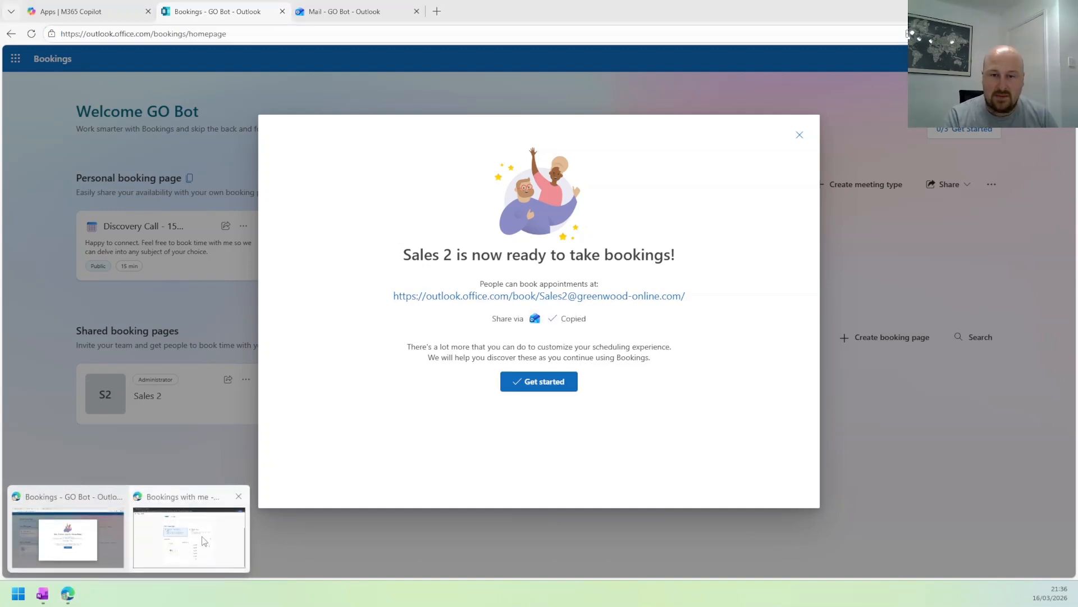
{"action": "left_click", "coordinate": [204, 540]}
{"action": "key", "text": "ctrl+t"}
{"action": "key", "text": "ctrl+v"}
{"action": "key", "text": "Return"}
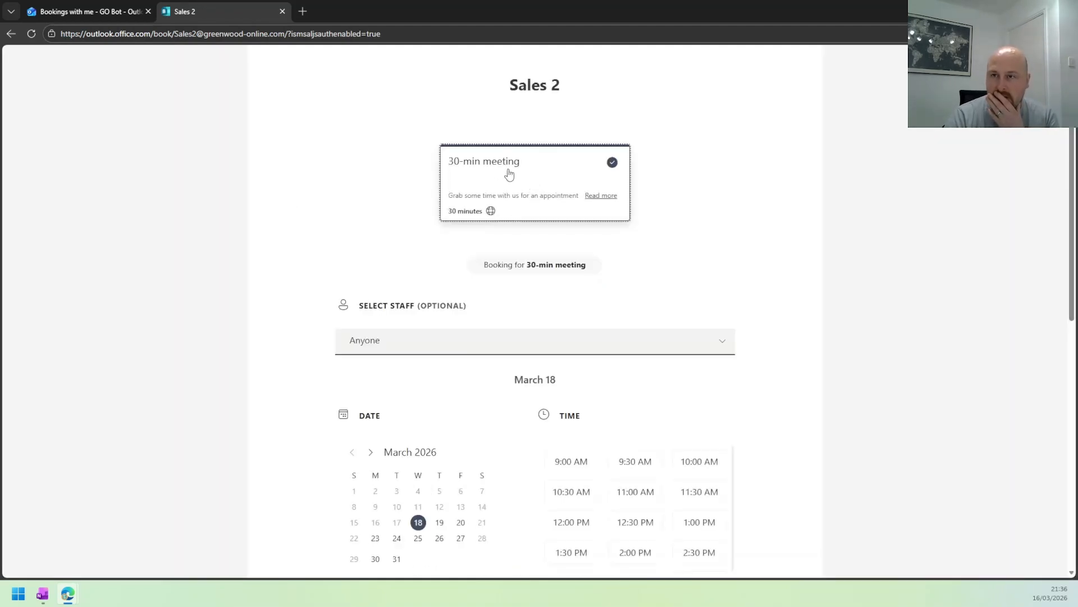
List the staff choices for the 30-min meeting and select the first named staff member instead of Anyone
{"action": "scroll", "coordinate": [473, 265], "scroll_direction": "down", "scroll_amount": 2}
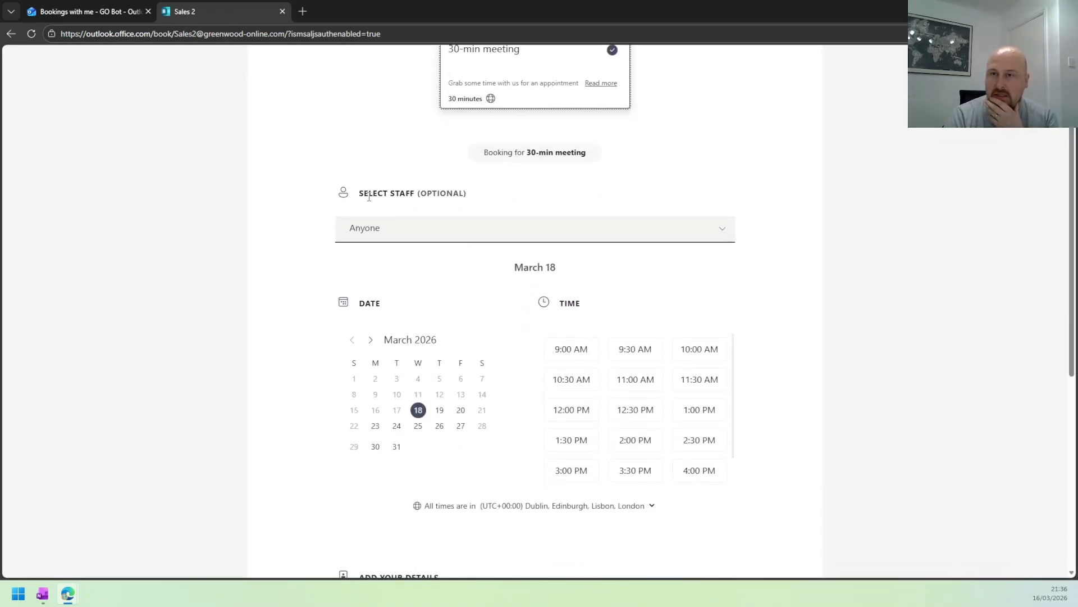
{"action": "left_click", "coordinate": [382, 235]}
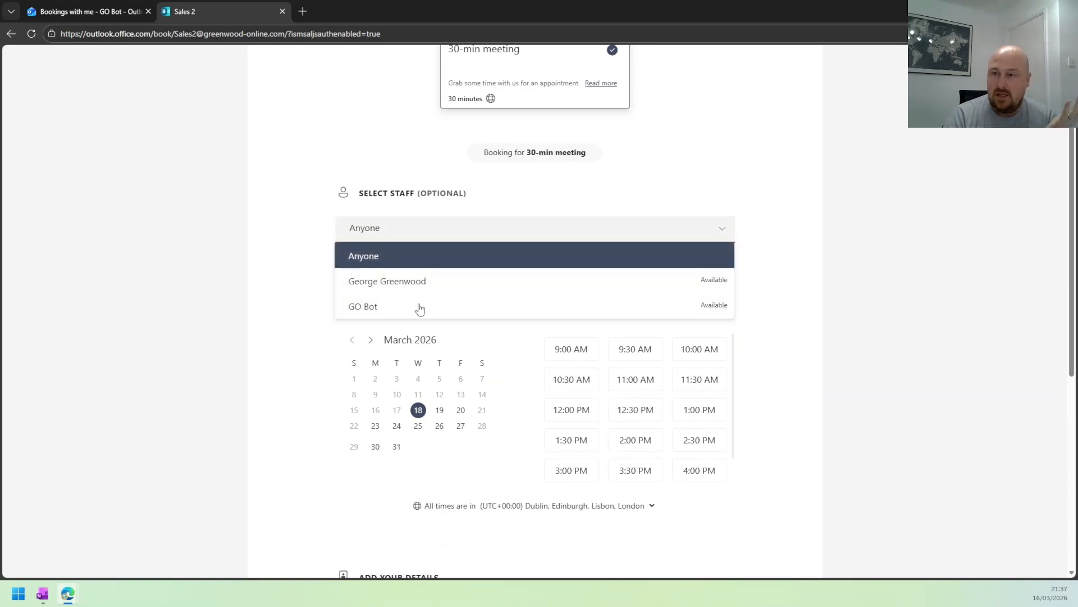
{"action": "left_click", "coordinate": [506, 287]}
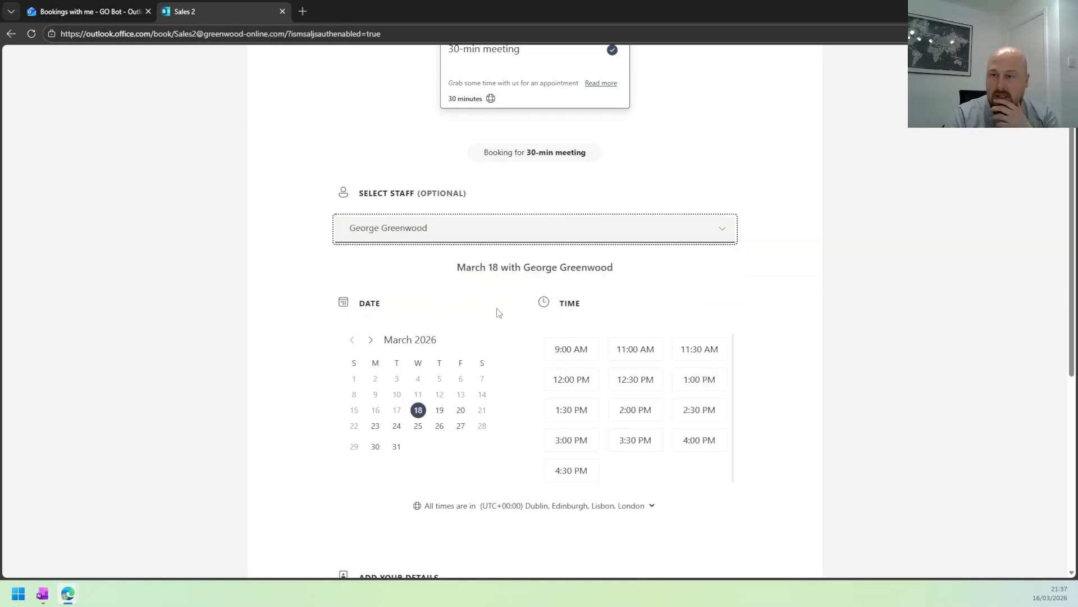
Compare the selected staff member's bookable times on March 19, 20 and 27
{"action": "scroll", "coordinate": [604, 323], "scroll_direction": "down", "scroll_amount": 2}
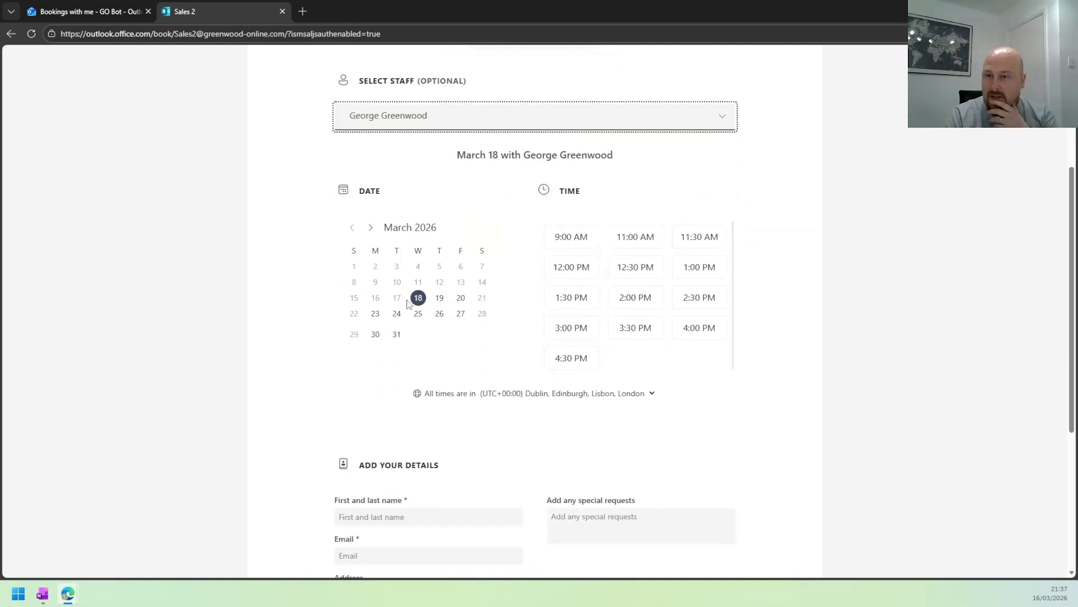
{"action": "left_click", "coordinate": [432, 302]}
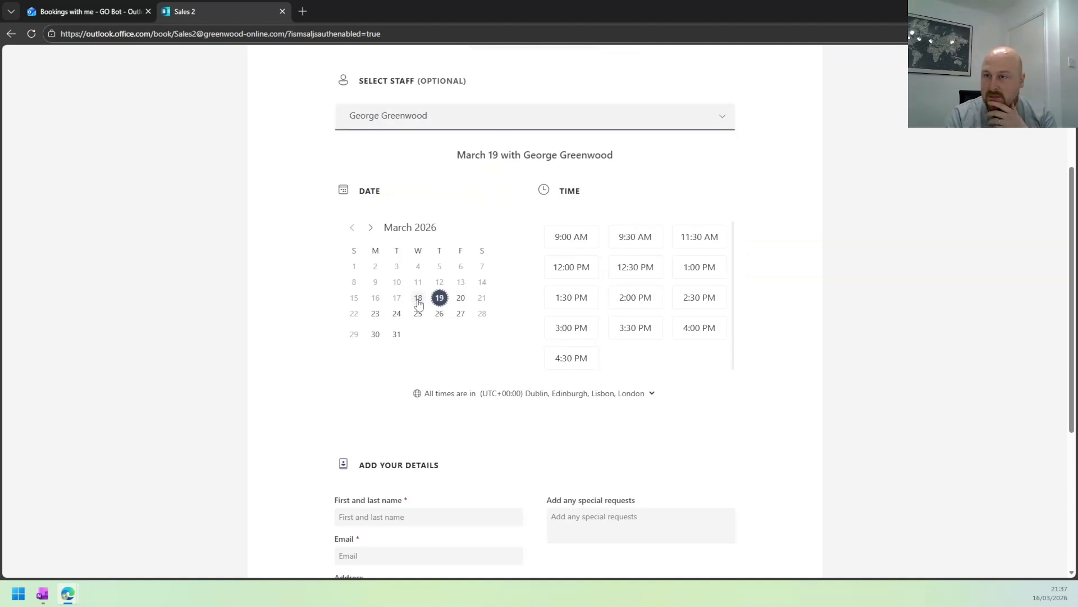
{"action": "left_click", "coordinate": [462, 299]}
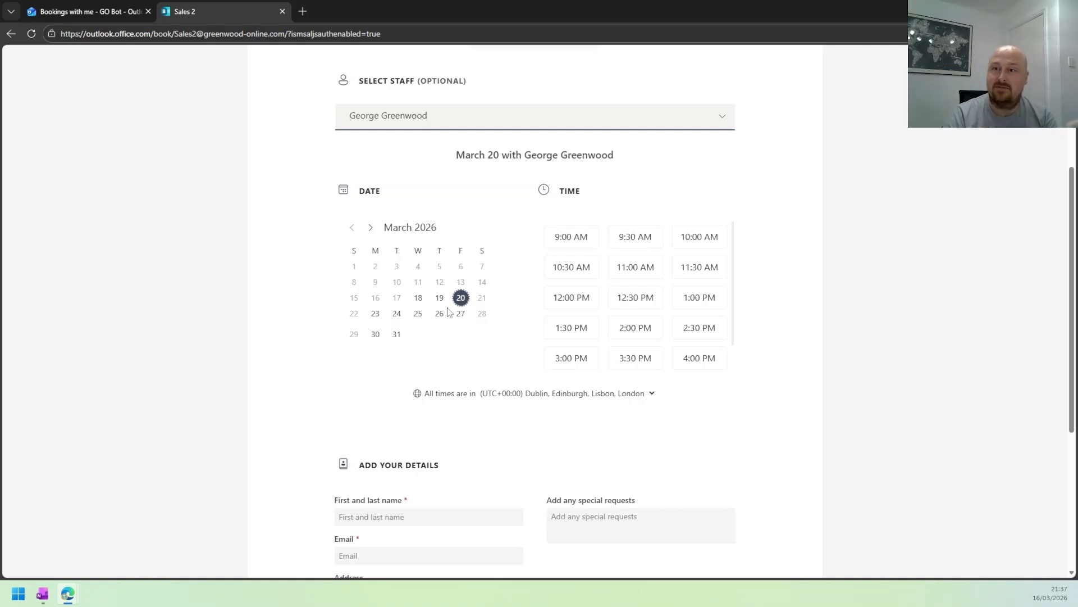
{"action": "left_click", "coordinate": [440, 299]}
{"action": "left_click", "coordinate": [460, 318]}
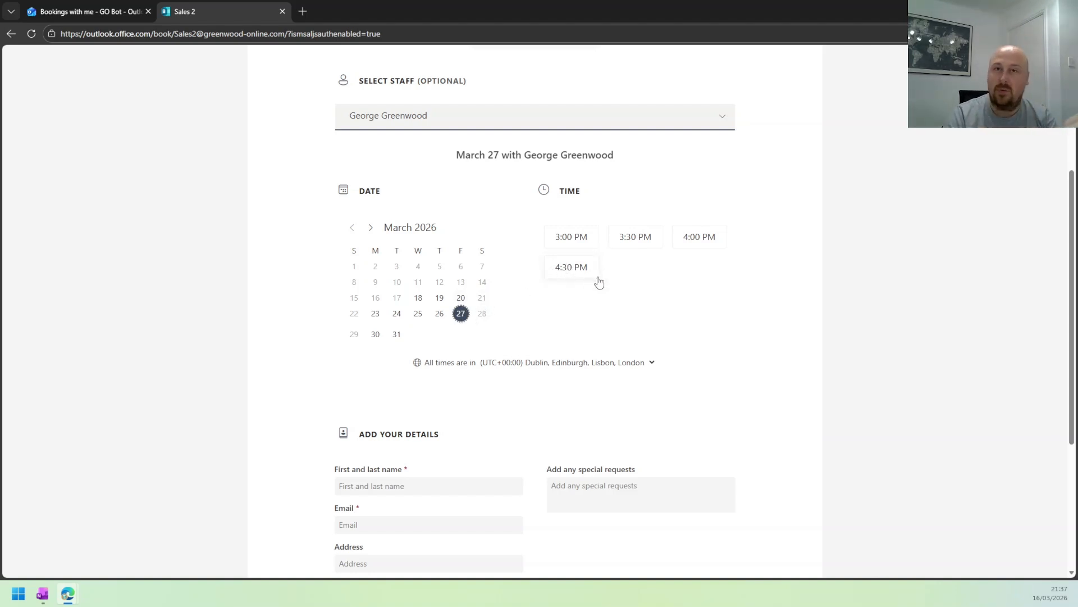
Review the customer details fields and the booking submission at the end of the Sales 2 form
{"action": "scroll", "coordinate": [592, 322], "scroll_direction": "down", "scroll_amount": 3}
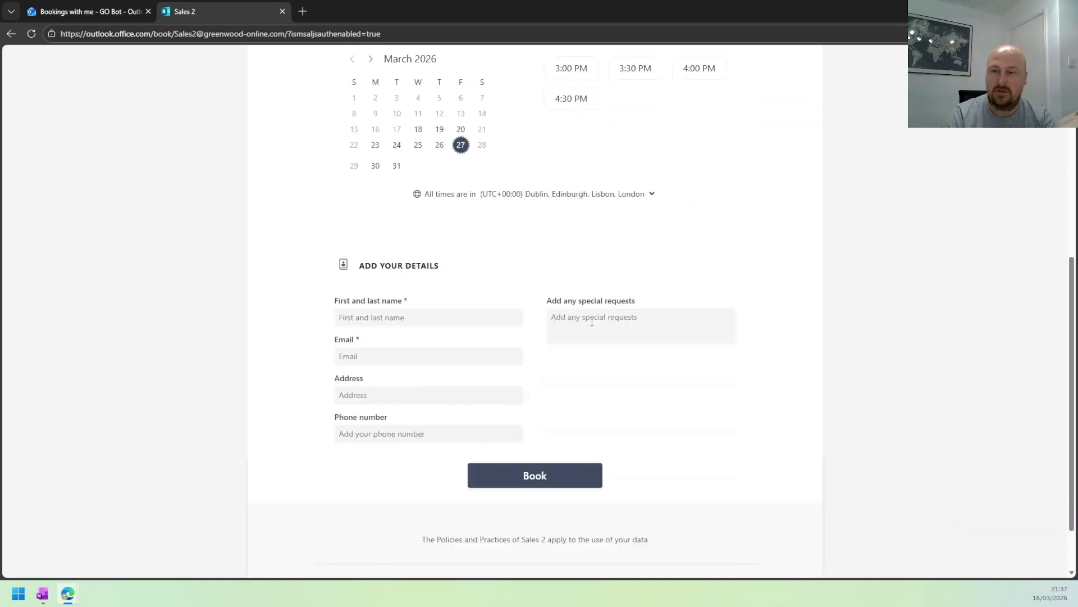
{"action": "left_click", "coordinate": [441, 312]}
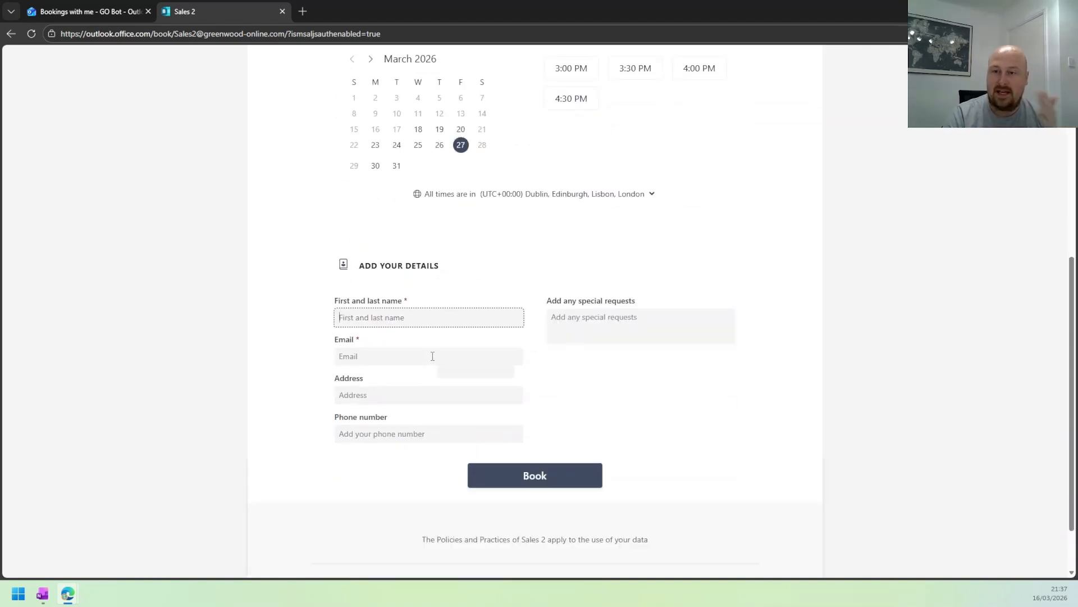
{"action": "left_click", "coordinate": [526, 475]}
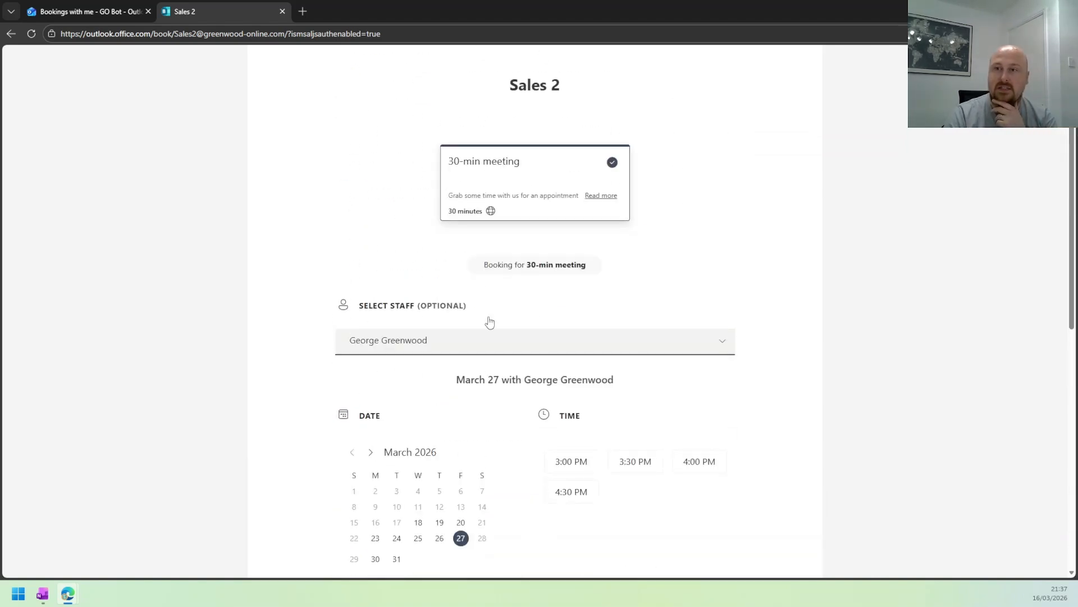
Switch to the Bookings admin window, dismiss its welcome dialog, and open the Sales 2 booking page settings
{"action": "mouse_move", "coordinate": [87, 597]}
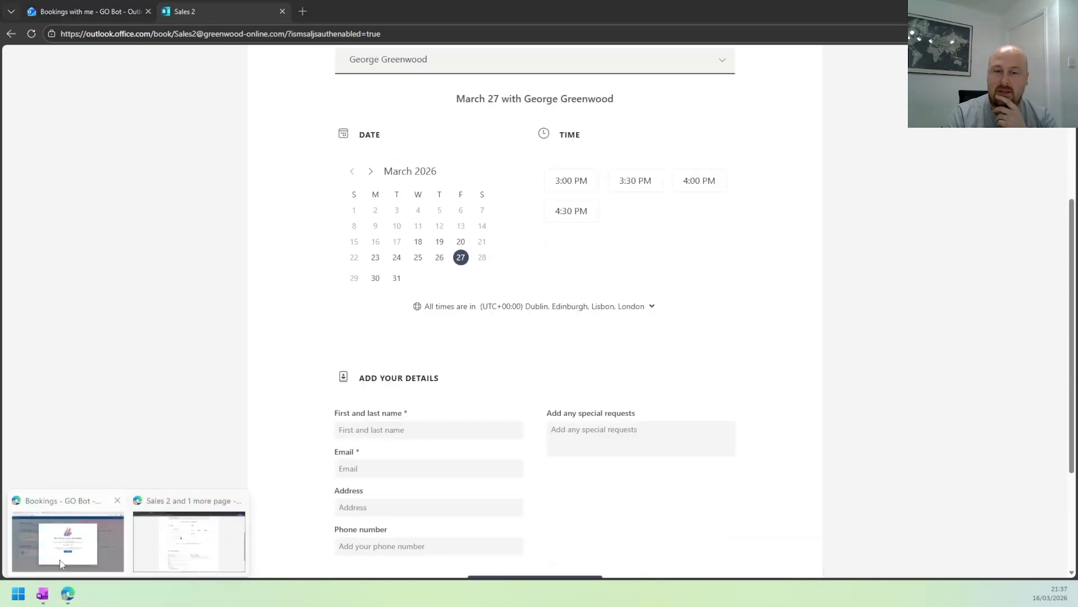
{"action": "left_click", "coordinate": [65, 539]}
{"action": "left_click", "coordinate": [550, 382]}
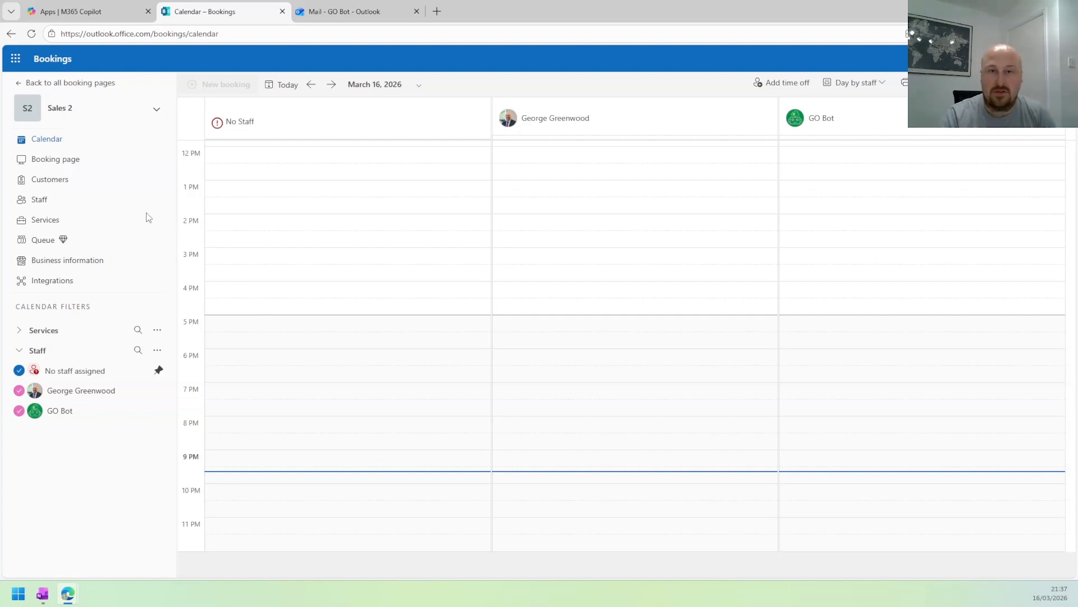
{"action": "left_click", "coordinate": [58, 163]}
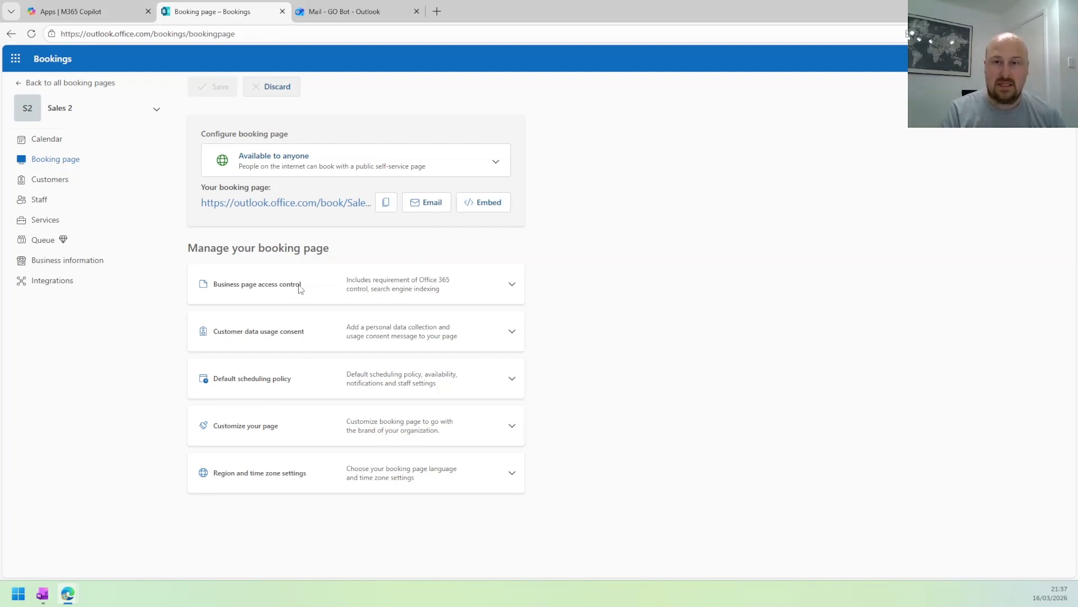
Expand the business page access control to review the search indexing and one-time password options, and collapse it
{"action": "left_click", "coordinate": [508, 286]}
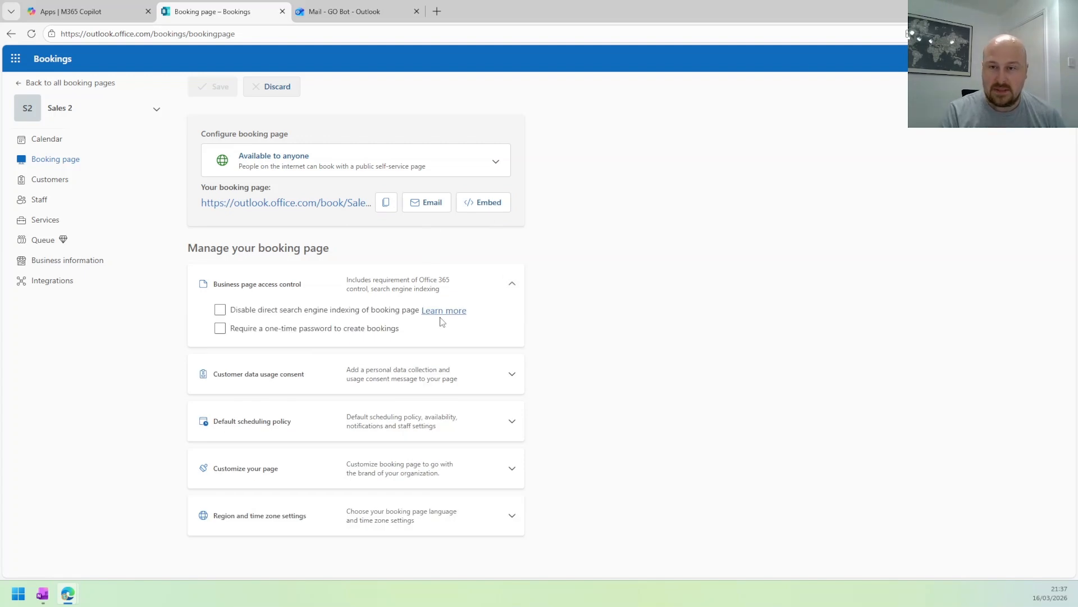
{"action": "left_click", "coordinate": [319, 329]}
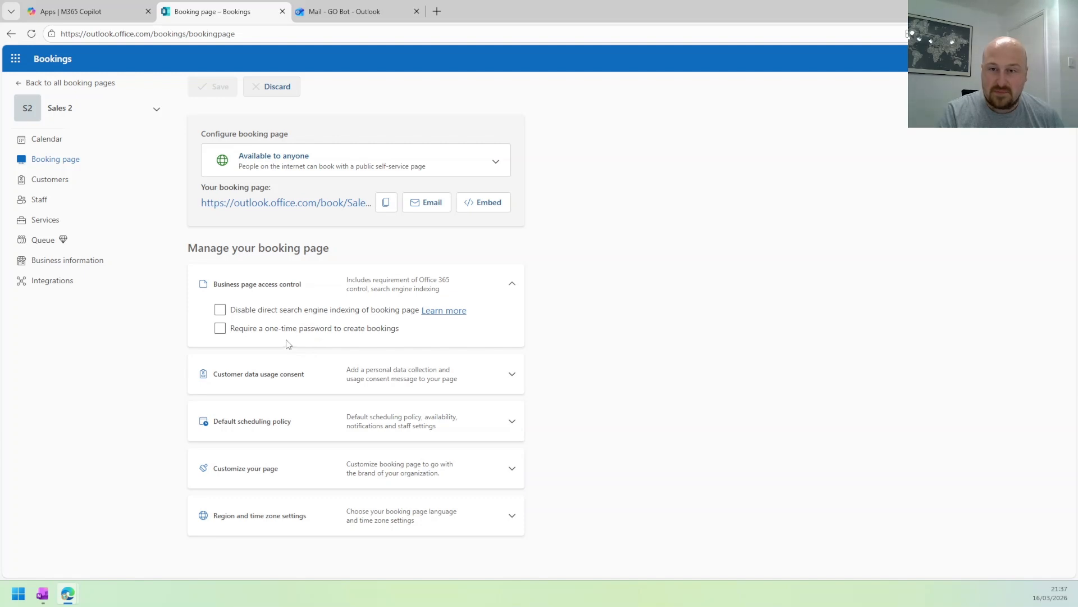
{"action": "left_click", "coordinate": [513, 286]}
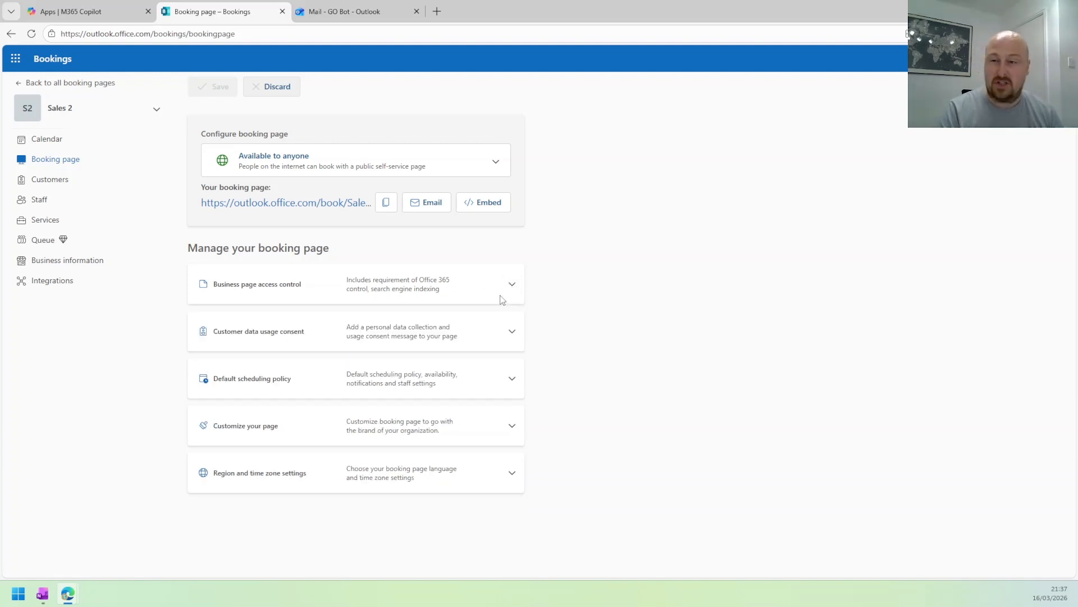
Try the personal data collection consent option under customer data usage consent, turn it back off, and collapse the section
{"action": "left_click", "coordinate": [513, 332]}
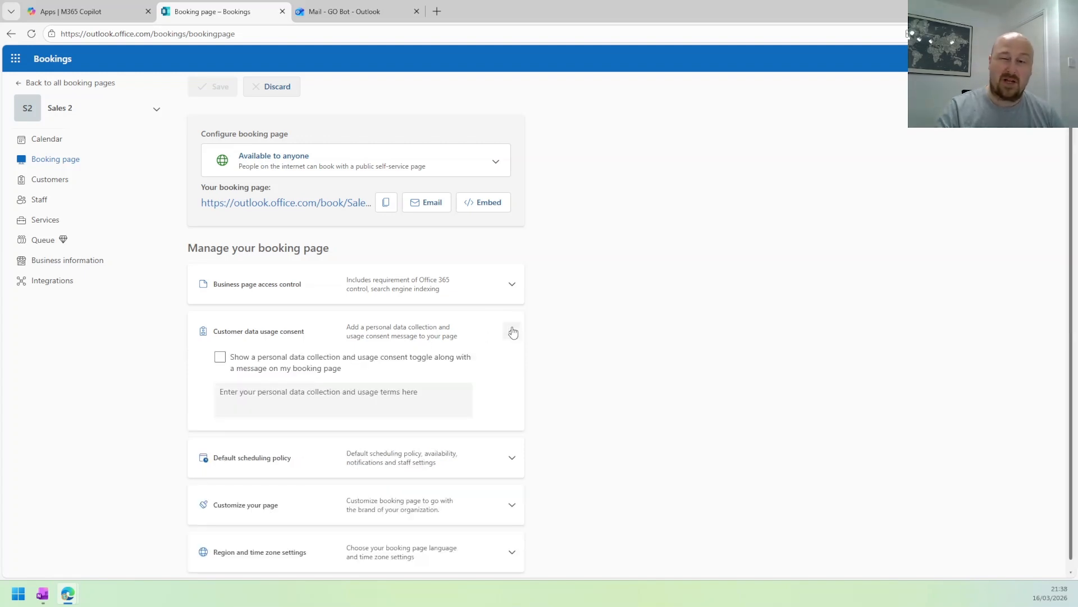
{"action": "left_click", "coordinate": [285, 366]}
{"action": "left_click", "coordinate": [333, 372]}
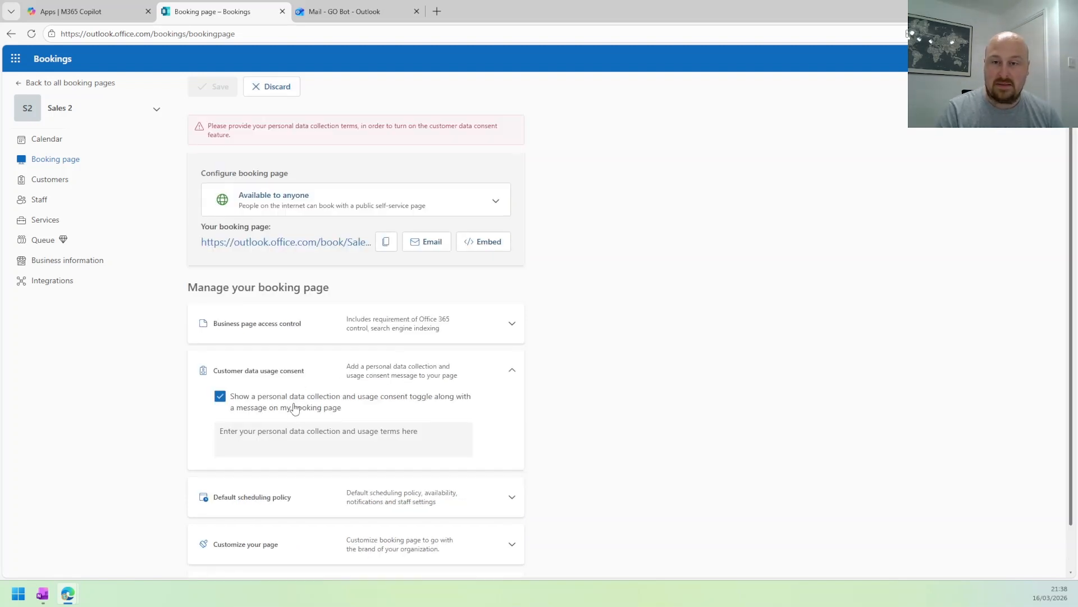
{"action": "left_click", "coordinate": [298, 403]}
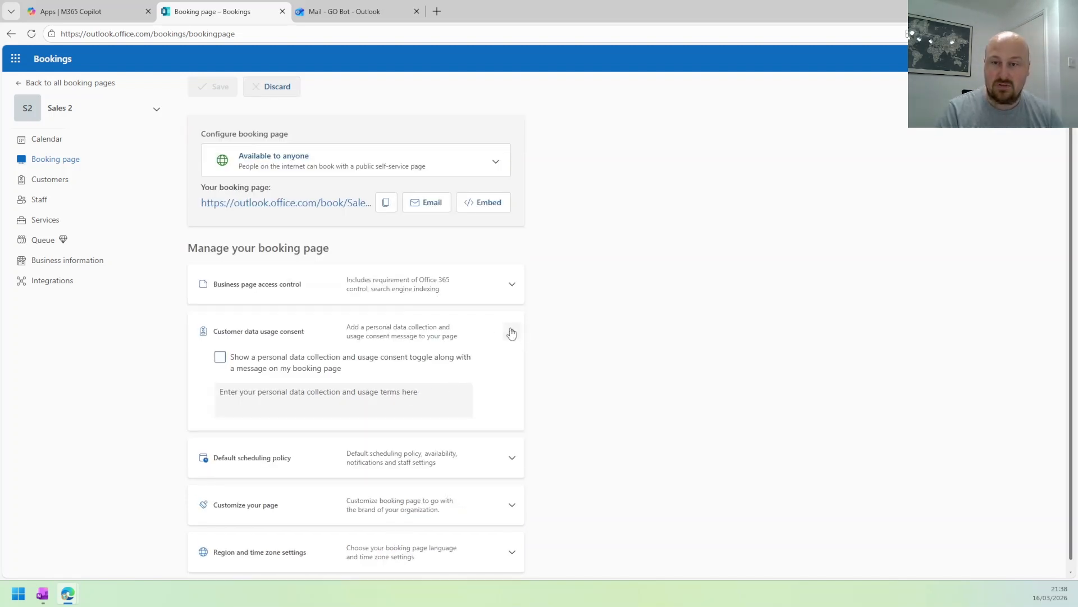
{"action": "left_click", "coordinate": [511, 333]}
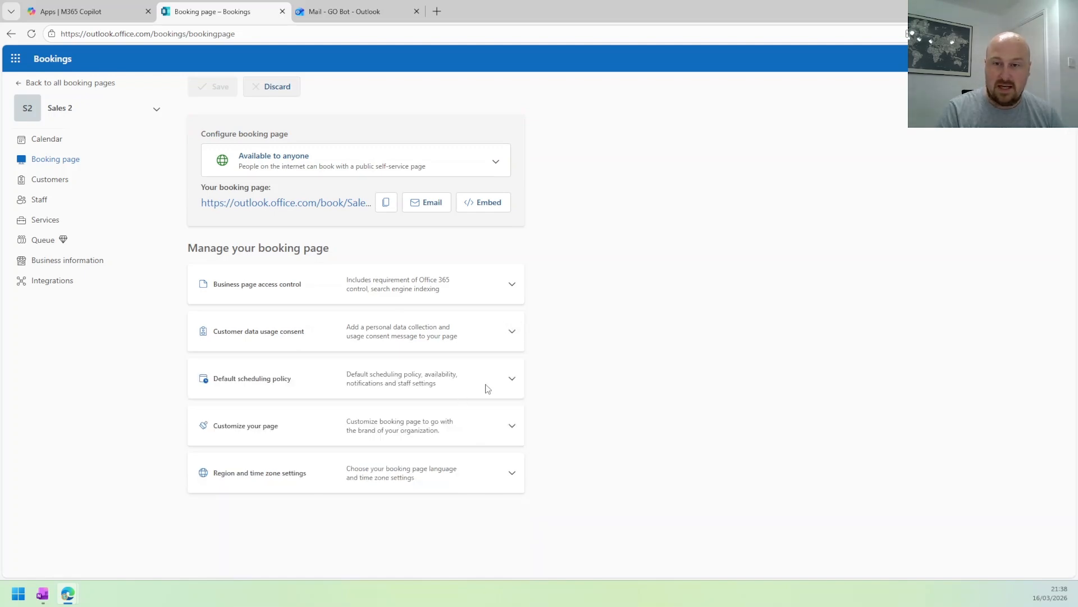
Expand the default scheduling policy and review its lead times and time increment options
{"action": "left_click", "coordinate": [488, 389]}
{"action": "scroll", "coordinate": [470, 390], "scroll_direction": "down", "scroll_amount": 5}
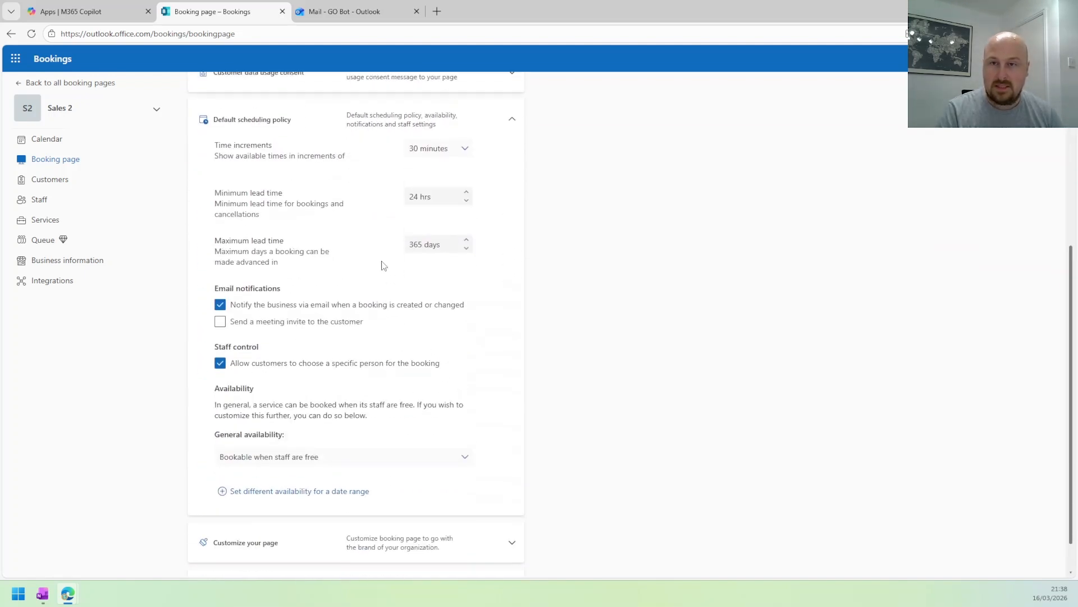
{"action": "scroll", "coordinate": [272, 270], "scroll_direction": "up", "scroll_amount": 2}
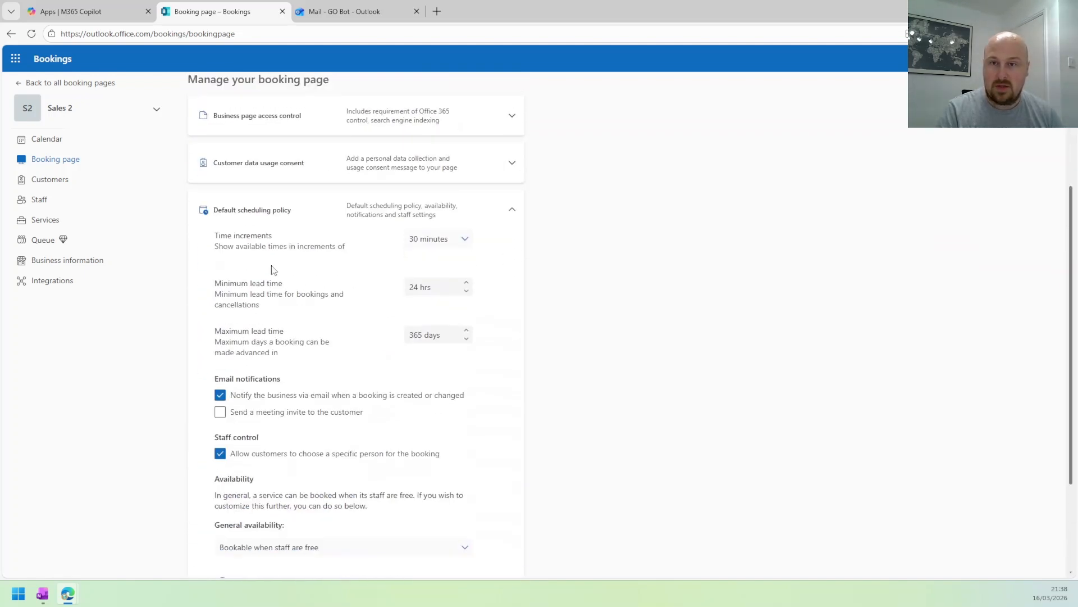
{"action": "left_click", "coordinate": [448, 242]}
{"action": "left_click", "coordinate": [449, 241]}
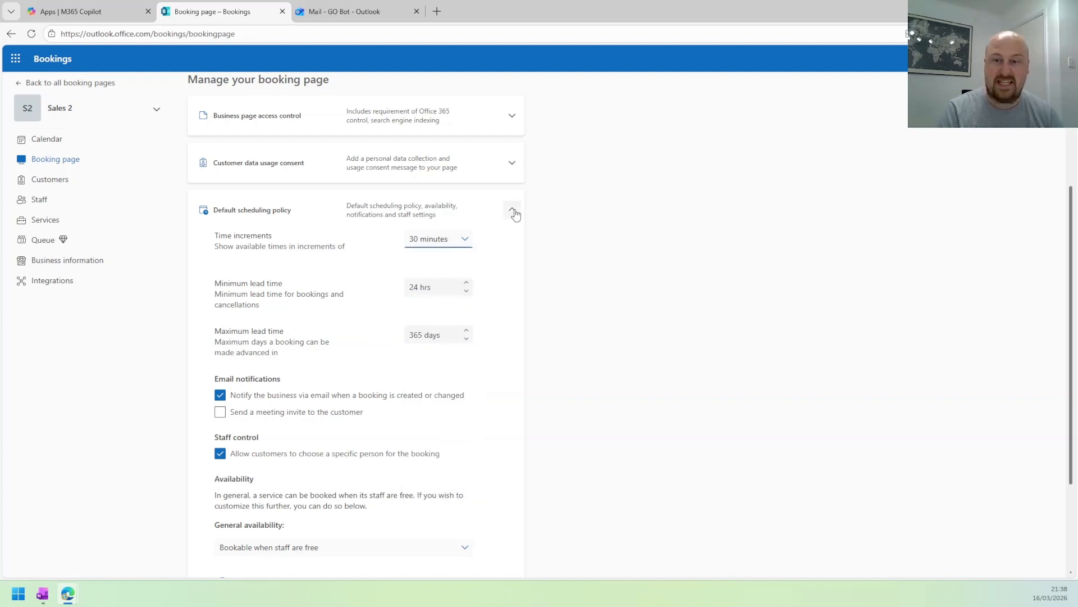
Enable sending a meeting invite to the customer and disable letting customers choose a specific person
{"action": "scroll", "coordinate": [315, 416], "scroll_direction": "down", "scroll_amount": 1}
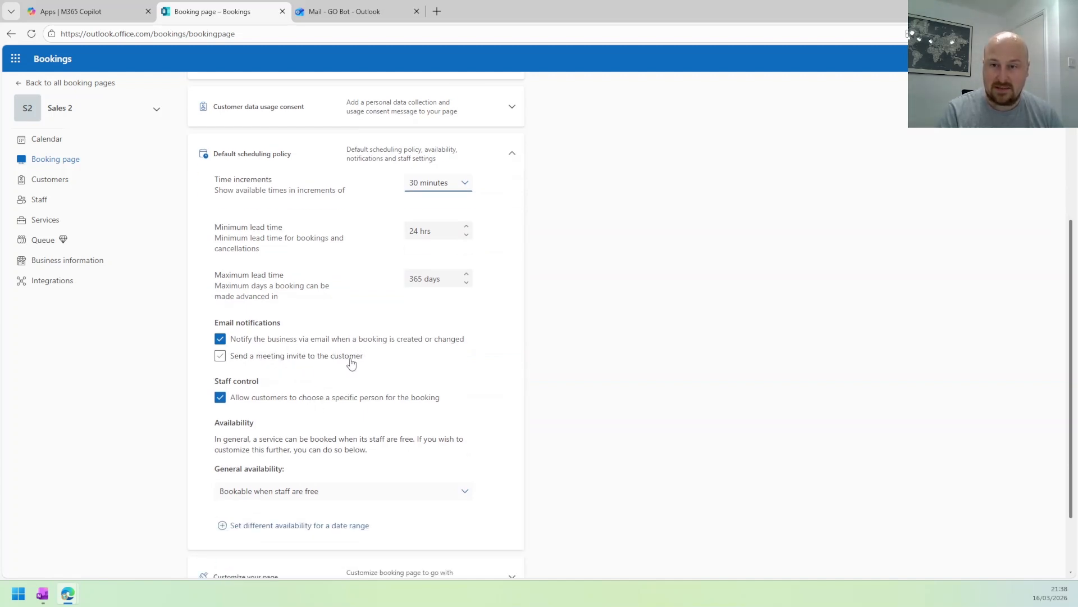
{"action": "left_click", "coordinate": [351, 362]}
{"action": "scroll", "coordinate": [303, 404], "scroll_direction": "down", "scroll_amount": 1}
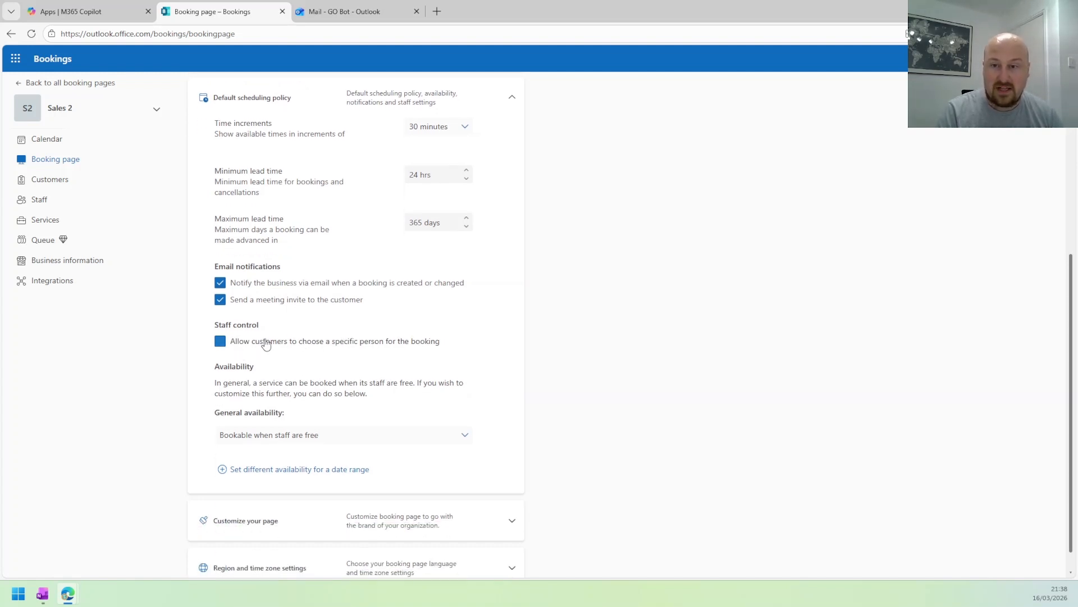
{"action": "left_click", "coordinate": [263, 344]}
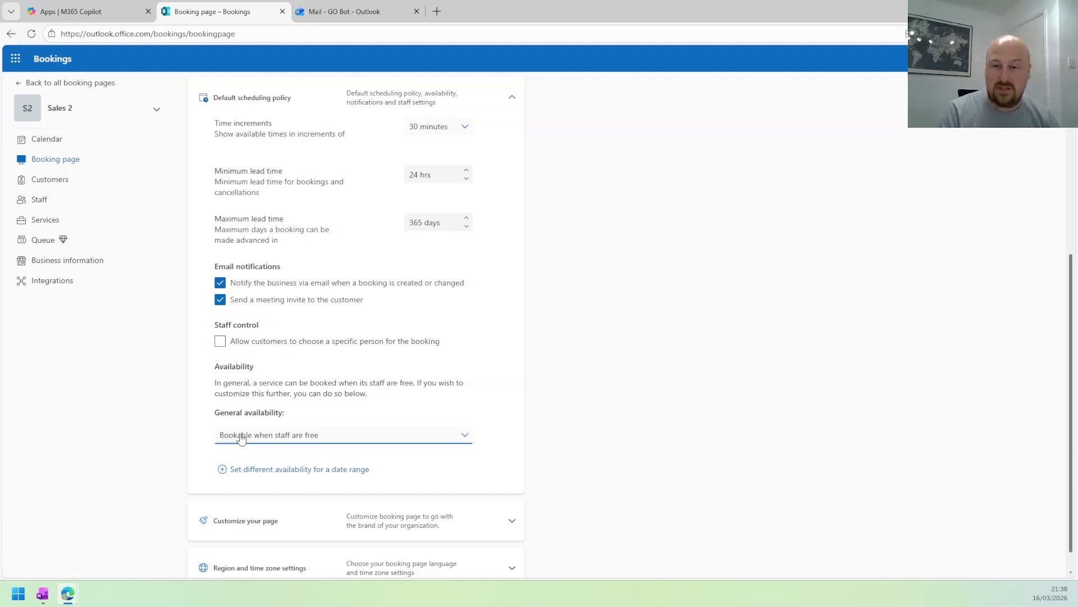
Review the general availability options in the default scheduling policy and set availability to Not bookable
{"action": "left_click", "coordinate": [272, 435]}
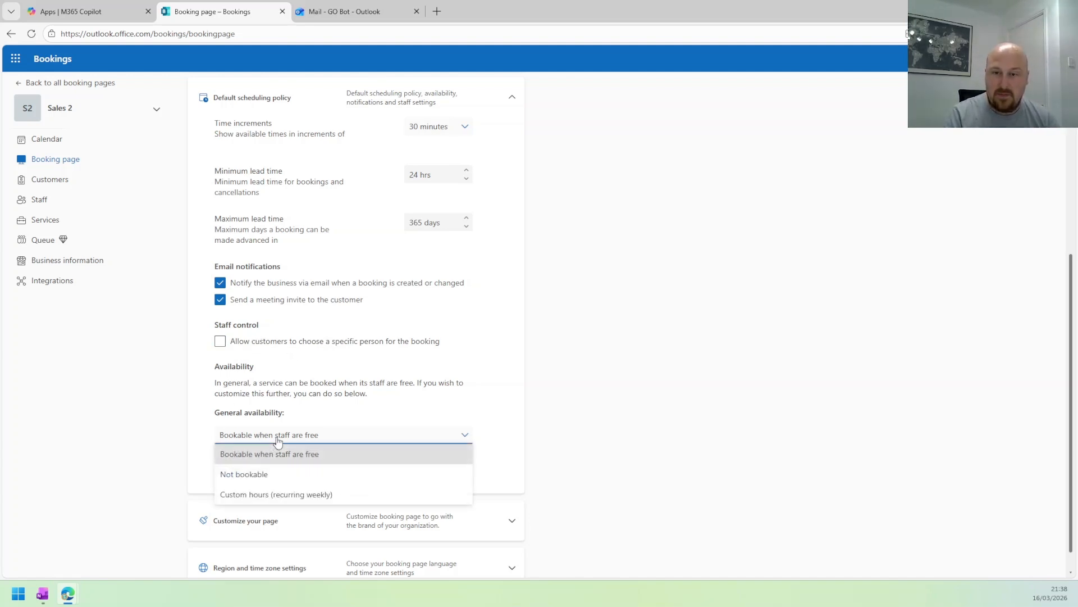
{"action": "left_click", "coordinate": [257, 407]}
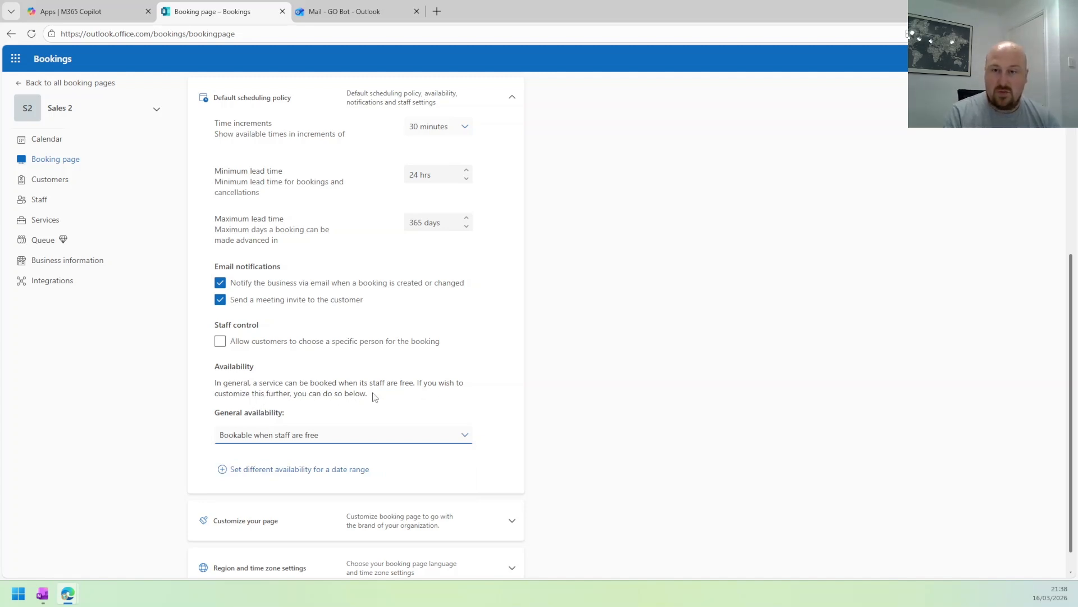
{"action": "scroll", "coordinate": [335, 416], "scroll_direction": "down", "scroll_amount": 1}
{"action": "left_click", "coordinate": [317, 415]}
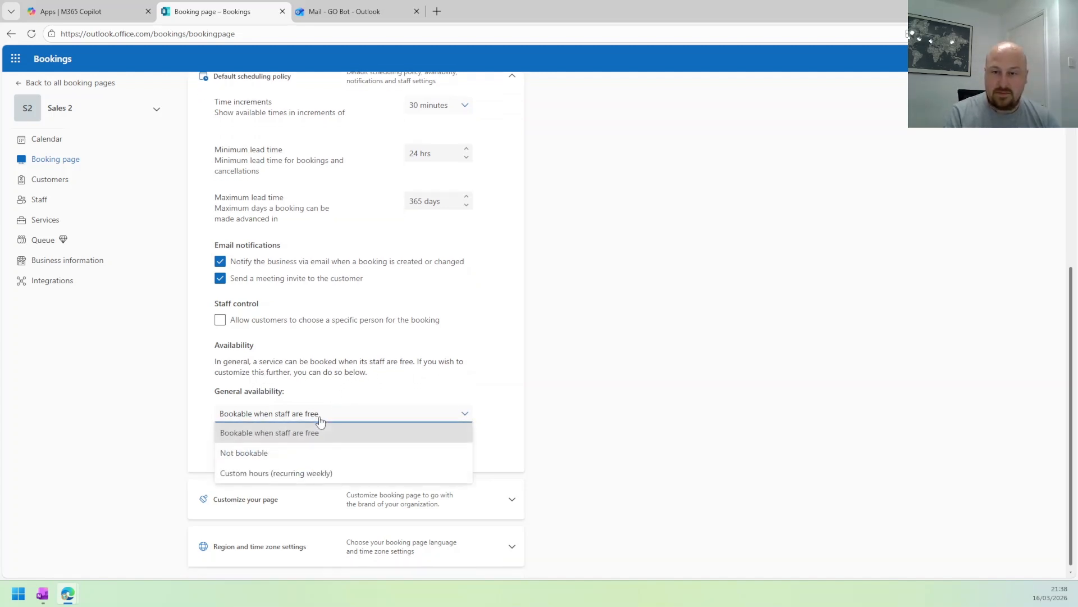
{"action": "left_click", "coordinate": [312, 452]}
Add two date ranges with different availability, each from 3/16/2026 to 3/23/2026 and bookable when staff are free
{"action": "left_click", "coordinate": [293, 452]}
{"action": "scroll", "coordinate": [298, 452], "scroll_direction": "down", "scroll_amount": 3}
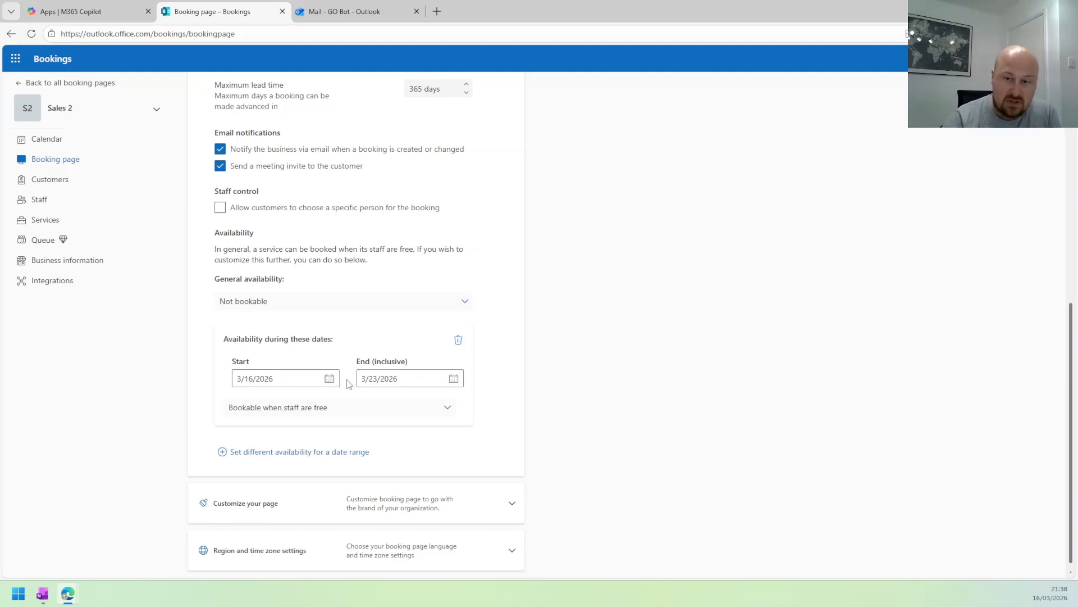
{"action": "left_click", "coordinate": [319, 452]}
{"action": "scroll", "coordinate": [303, 433], "scroll_direction": "down", "scroll_amount": 1}
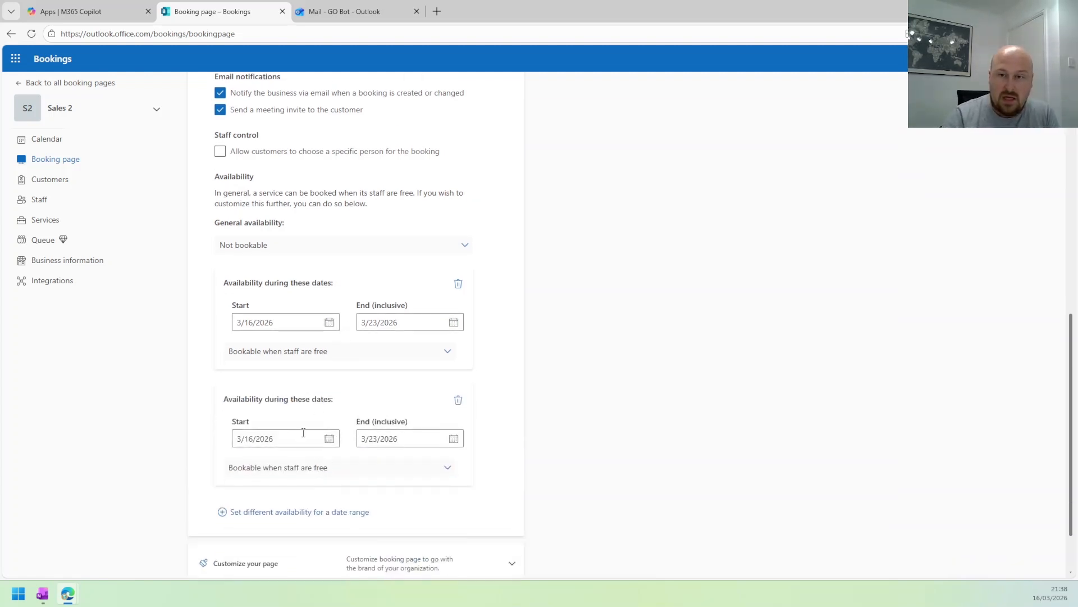
Delete both date-range availability exceptions from the default scheduling policy
{"action": "scroll", "coordinate": [402, 409], "scroll_direction": "up", "scroll_amount": 4}
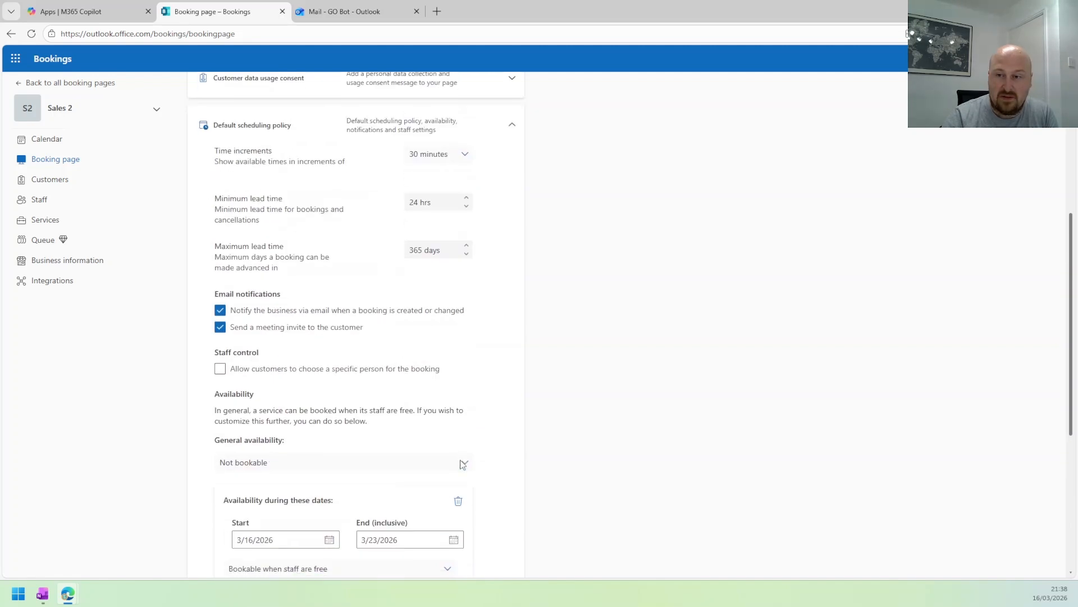
{"action": "scroll", "coordinate": [461, 419], "scroll_direction": "down", "scroll_amount": 4}
{"action": "left_click", "coordinate": [459, 283]}
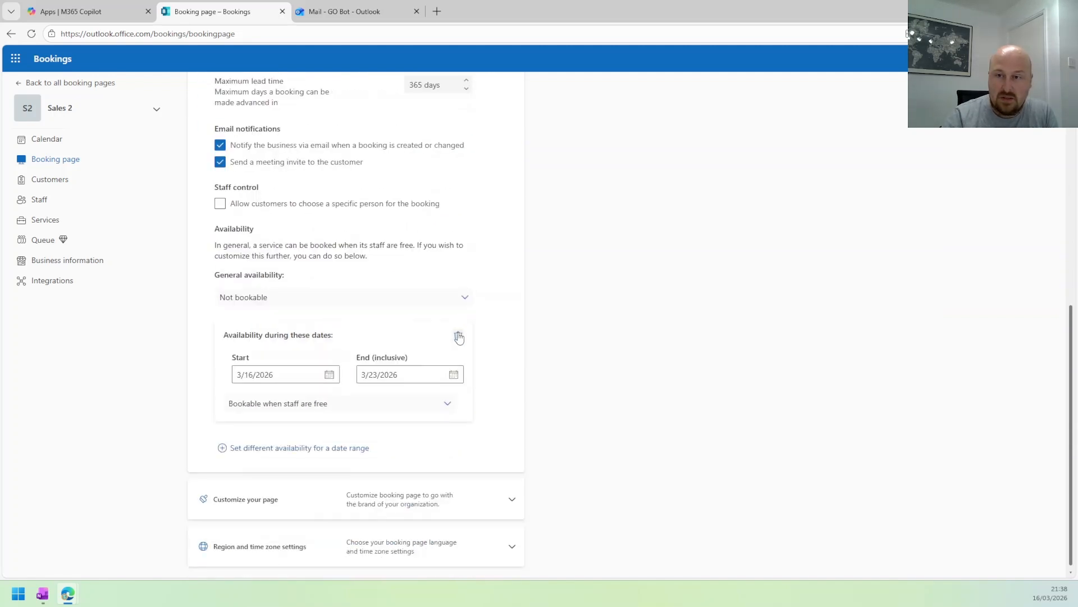
{"action": "left_click", "coordinate": [458, 335]}
Review the page template, color theme and logo options for customizing the booking page, collapsing the default scheduling policy and customization sections
{"action": "scroll", "coordinate": [303, 410], "scroll_direction": "up", "scroll_amount": 4}
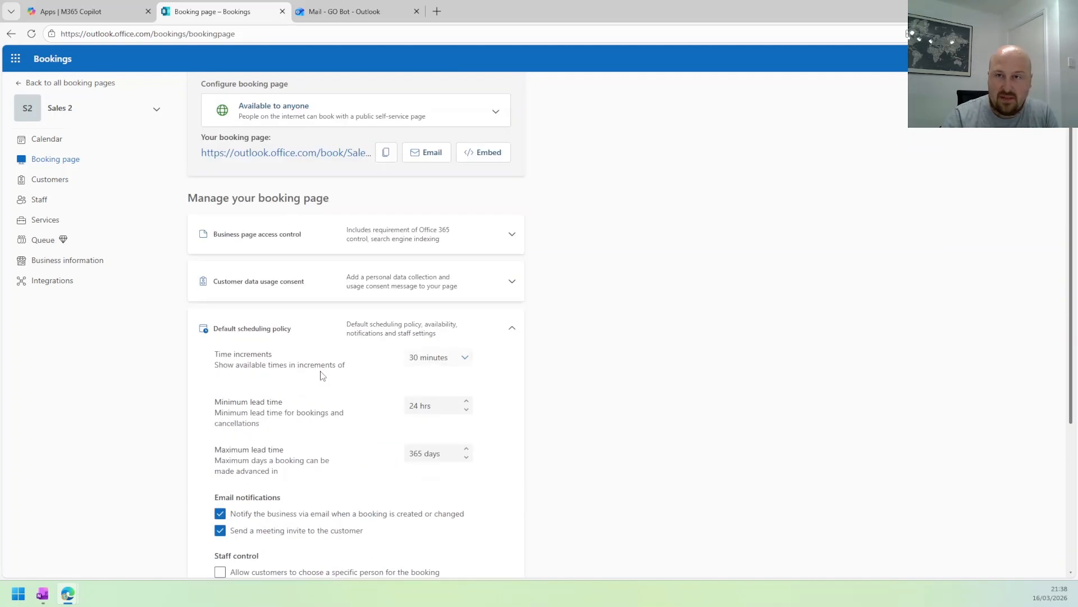
{"action": "scroll", "coordinate": [331, 388], "scroll_direction": "down", "scroll_amount": 4}
{"action": "left_click", "coordinate": [511, 500]}
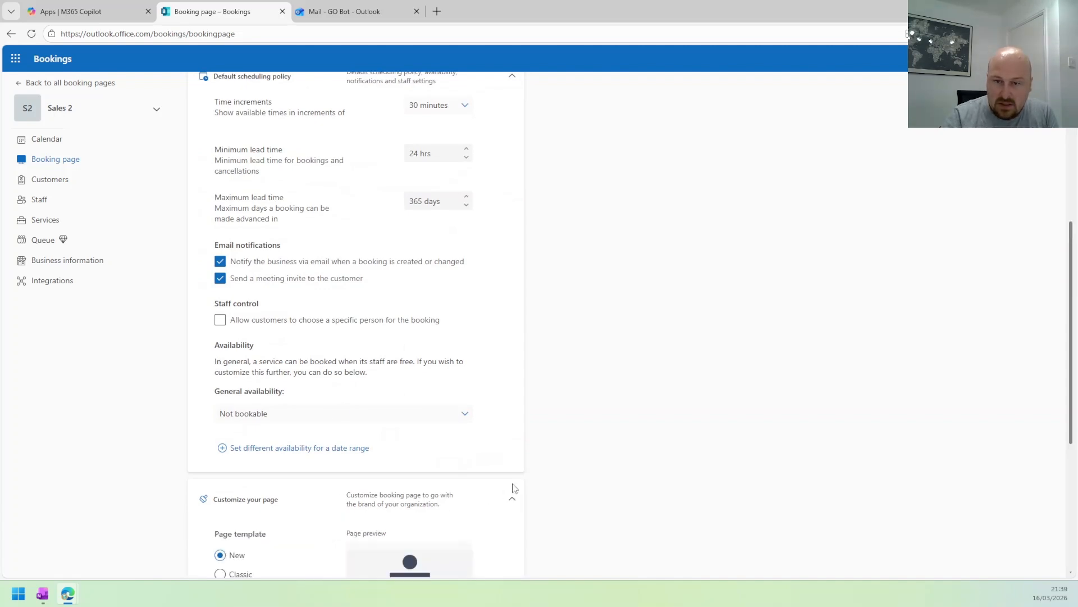
{"action": "scroll", "coordinate": [509, 491], "scroll_direction": "up", "scroll_amount": 5}
{"action": "left_click", "coordinate": [511, 356]}
{"action": "scroll", "coordinate": [454, 400], "scroll_direction": "down", "scroll_amount": 3}
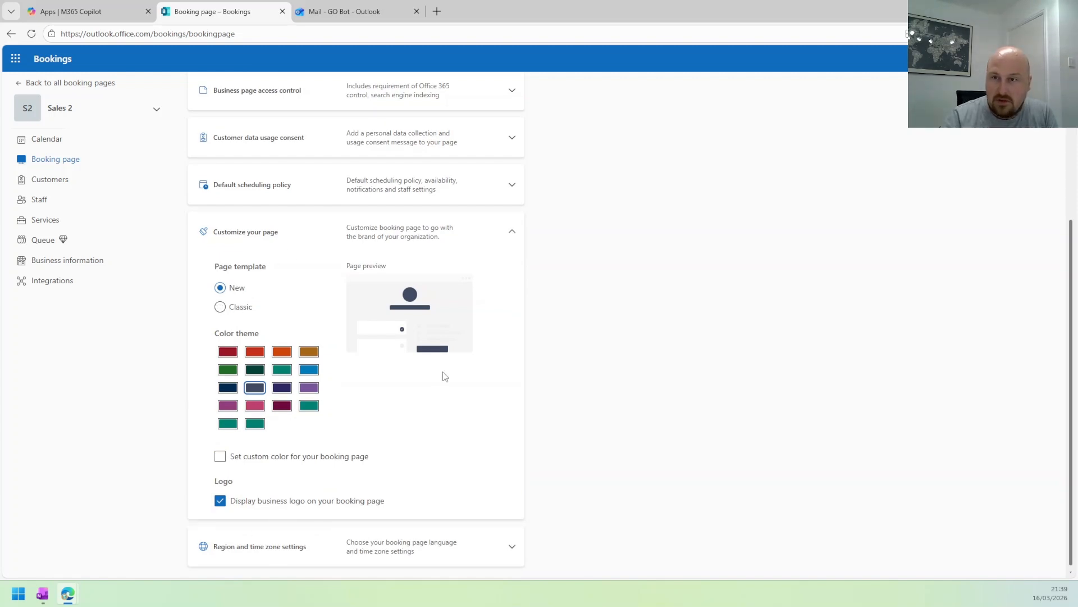
{"action": "left_click", "coordinate": [511, 232]}
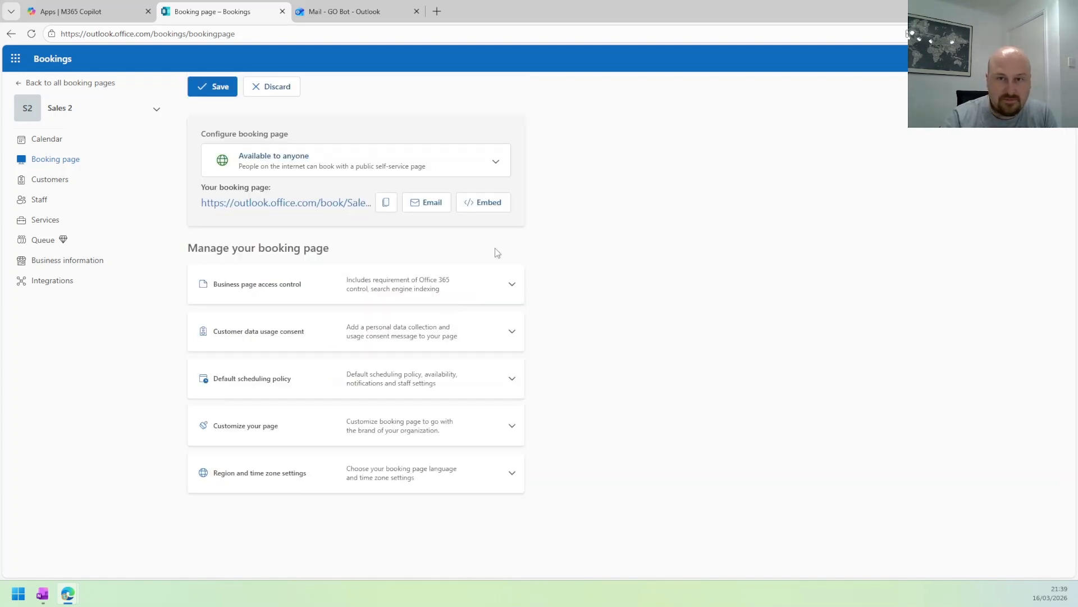
Review the region and language options, enable always showing time slots in the business time zone, and save the booking page
{"action": "left_click", "coordinate": [504, 480]}
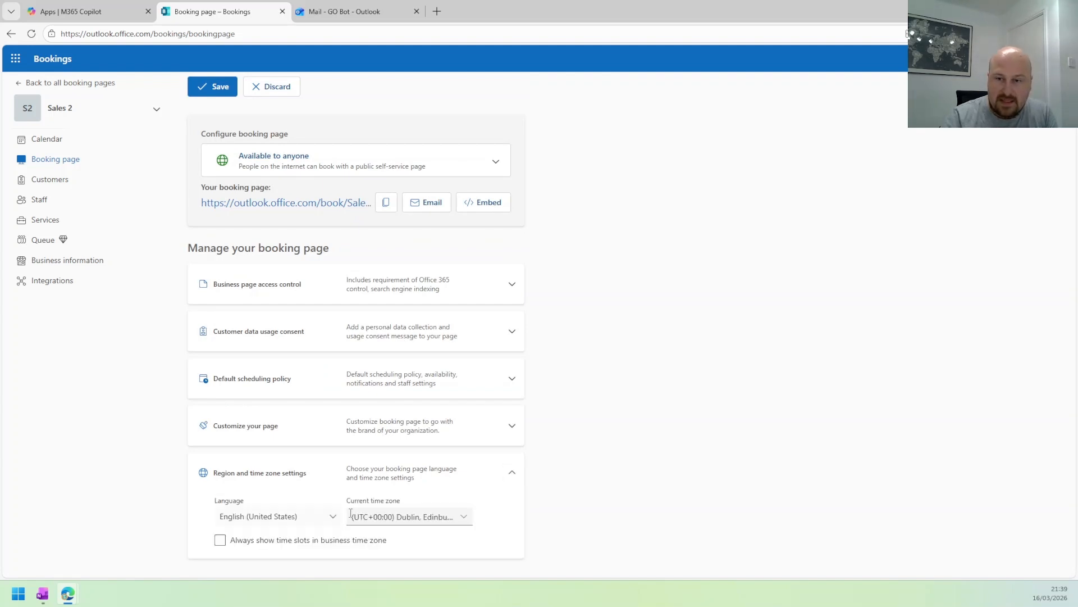
{"action": "left_click", "coordinate": [287, 517]}
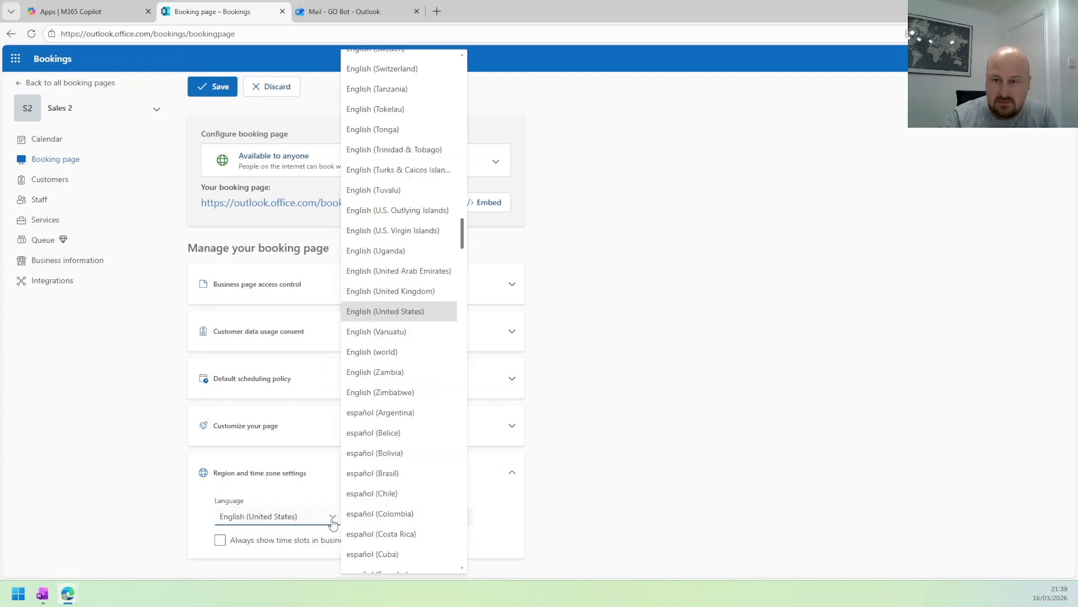
{"action": "left_click", "coordinate": [592, 479]}
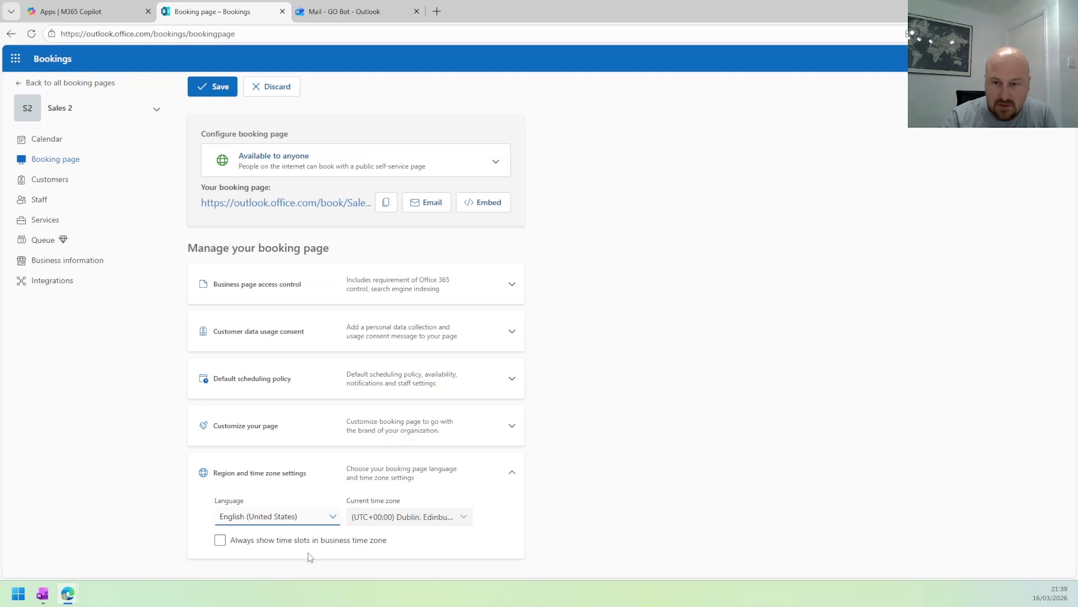
{"action": "left_click", "coordinate": [323, 547]}
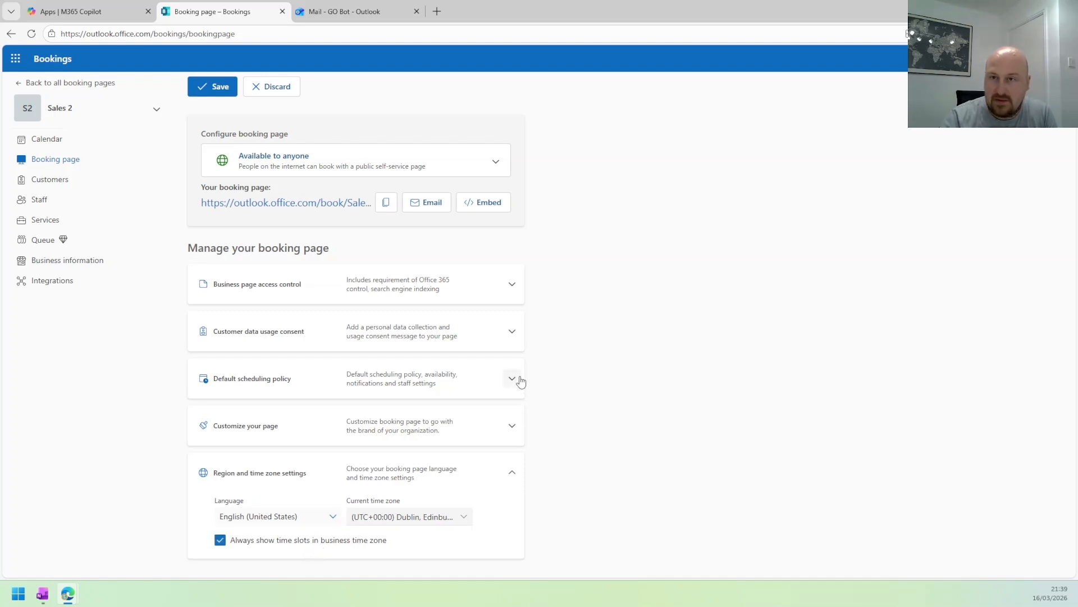
{"action": "left_click", "coordinate": [213, 86]}
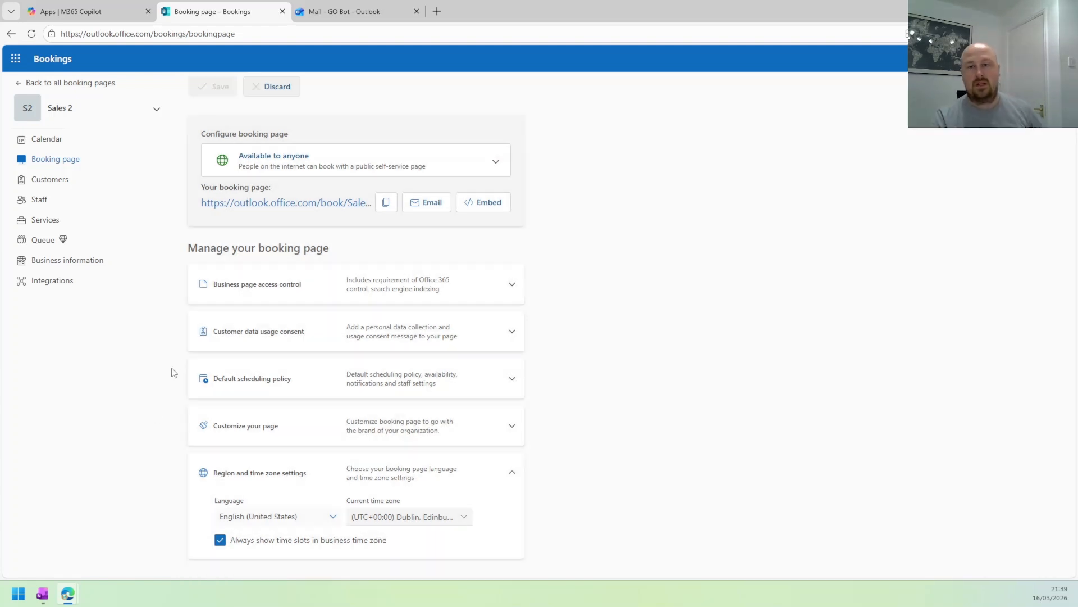
Switch to the guest view of Sales 2, reload it and check the optional staff selection
{"action": "mouse_move", "coordinate": [68, 594]}
{"action": "left_click", "coordinate": [180, 541]}
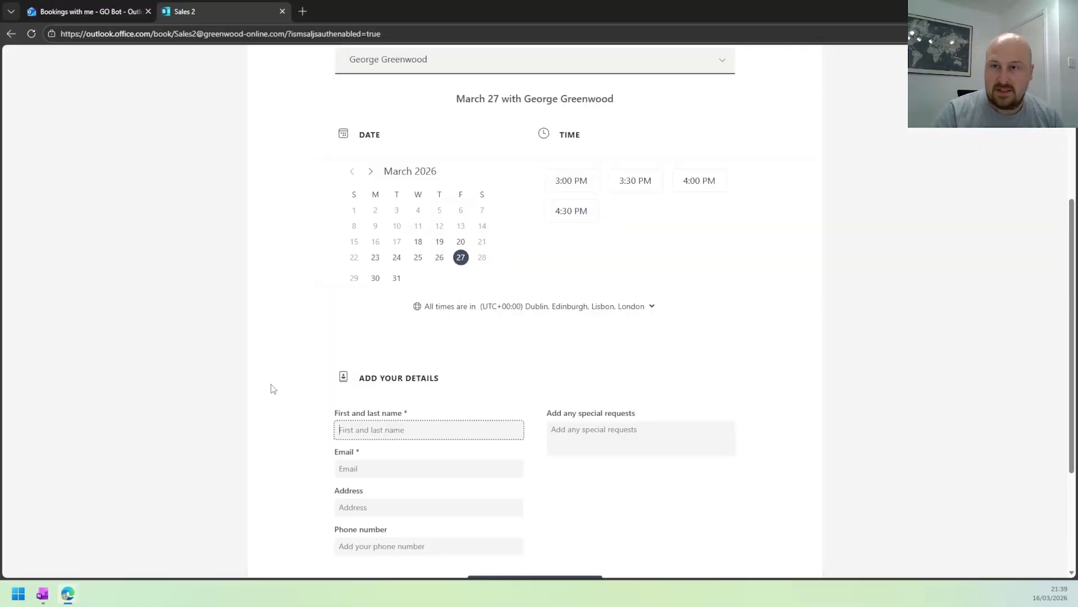
{"action": "key", "text": "F5"}
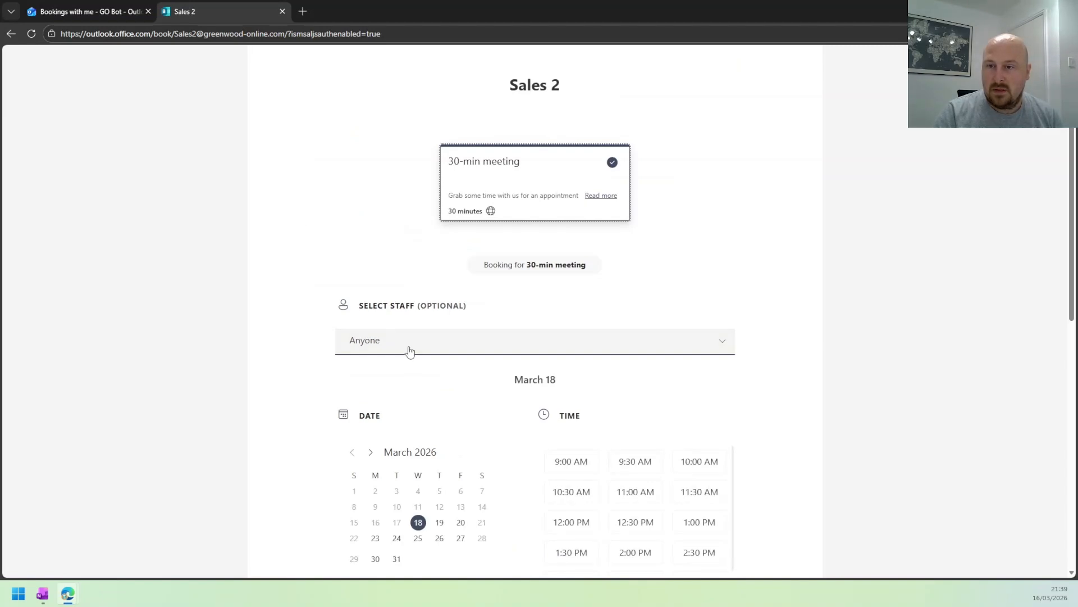
{"action": "left_click", "coordinate": [409, 351]}
{"action": "left_click", "coordinate": [422, 346]}
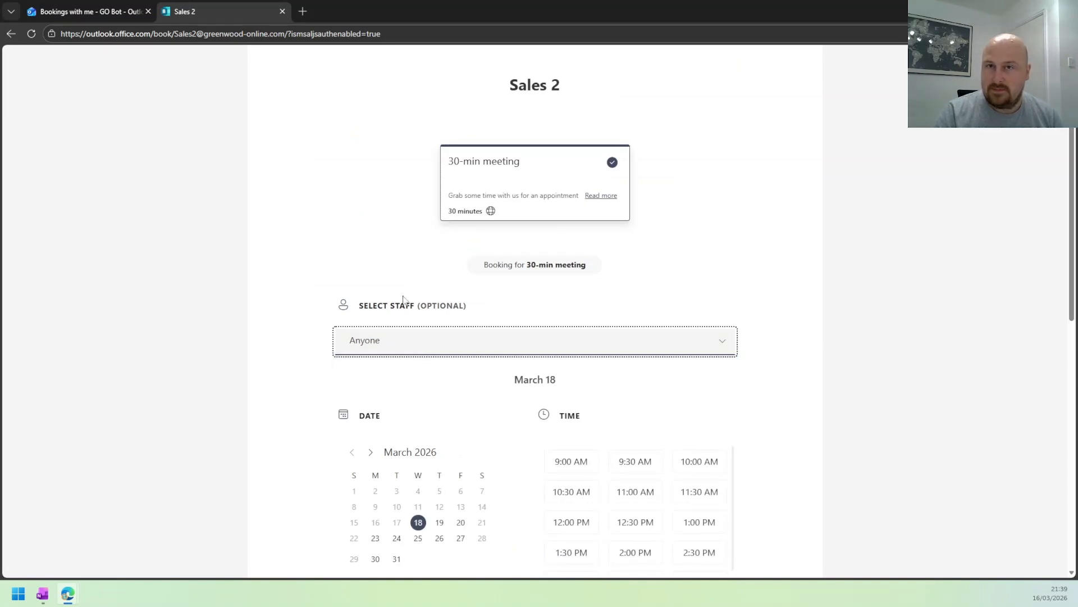
{"action": "key", "text": "F5"}
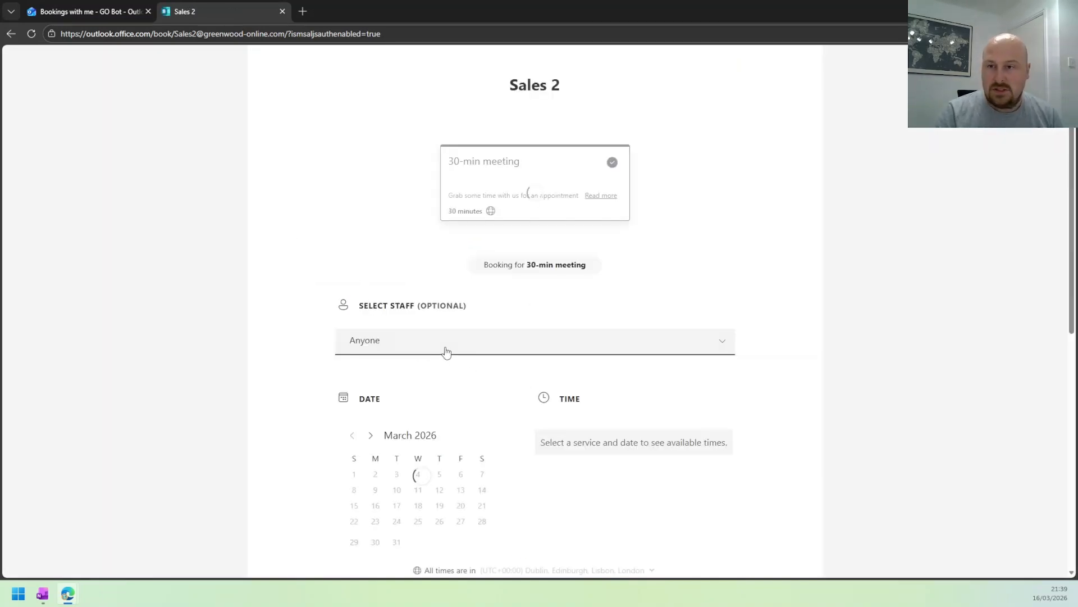
{"action": "left_click", "coordinate": [446, 353]}
{"action": "left_click", "coordinate": [384, 366]}
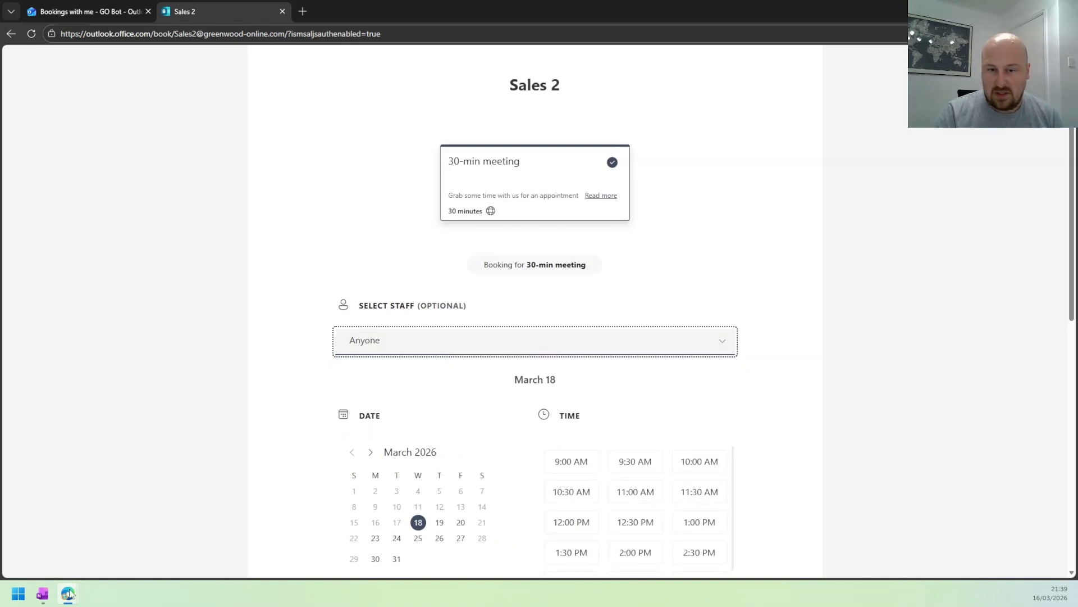
Return to the booking page settings and recheck the staff control option in the default scheduling policy
{"action": "mouse_move", "coordinate": [67, 594]}
{"action": "left_click", "coordinate": [65, 556]}
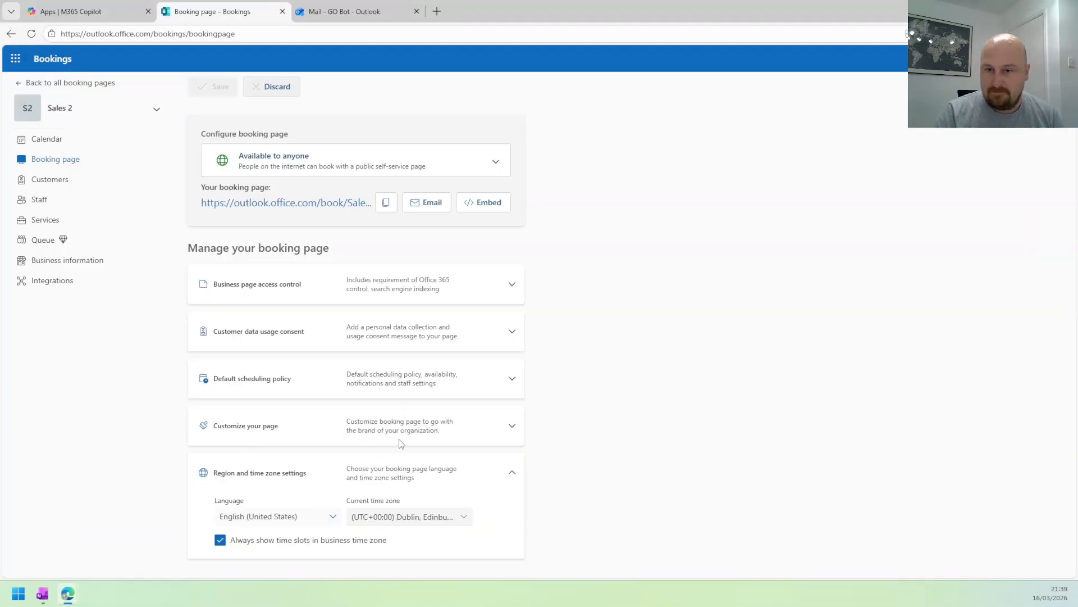
{"action": "left_click", "coordinate": [512, 426]}
{"action": "left_click", "coordinate": [512, 378]}
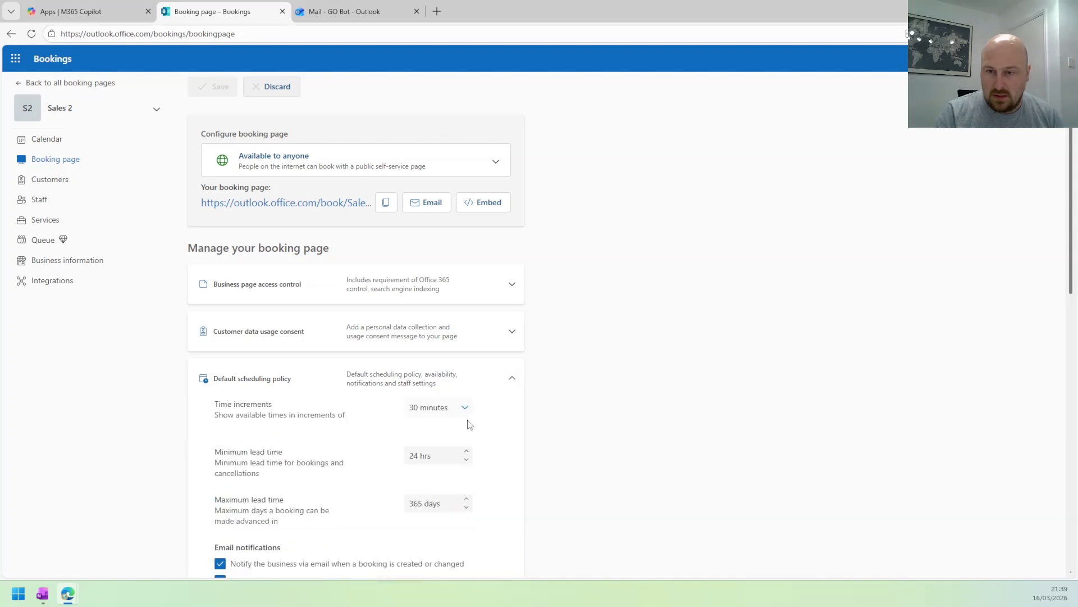
{"action": "scroll", "coordinate": [470, 424], "scroll_direction": "down", "scroll_amount": 5}
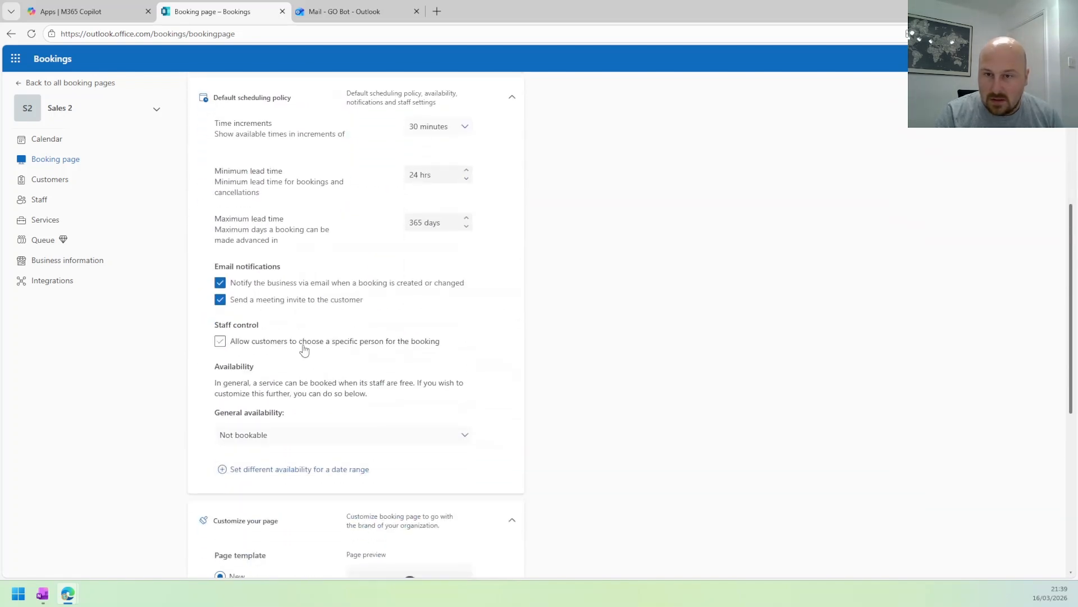
{"action": "scroll", "coordinate": [473, 380], "scroll_direction": "up", "scroll_amount": 5}
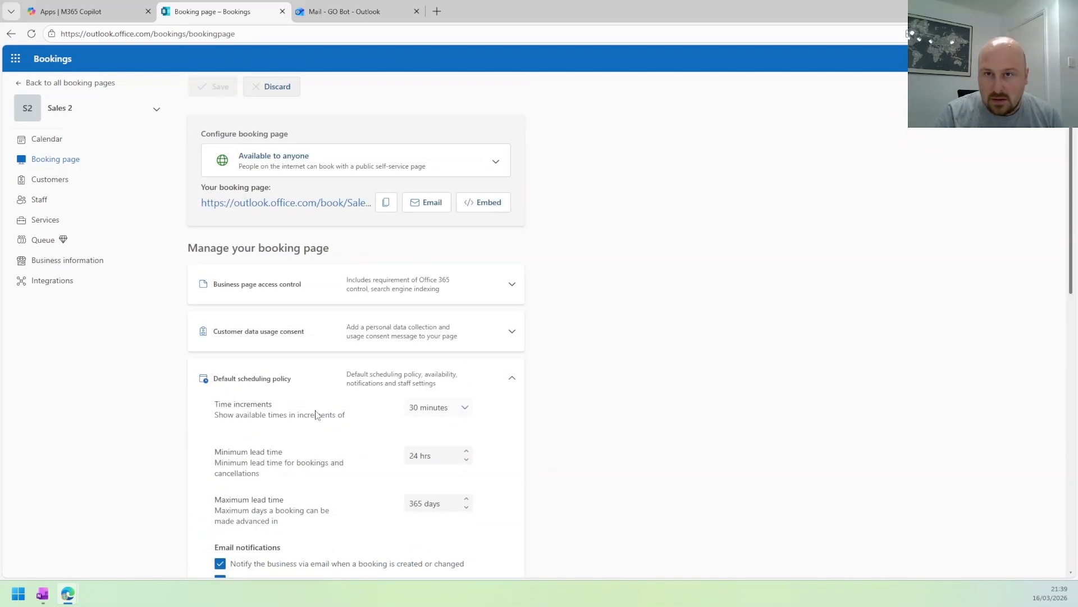
{"action": "scroll", "coordinate": [315, 415], "scroll_direction": "down", "scroll_amount": 5}
{"action": "scroll", "coordinate": [308, 390], "scroll_direction": "up", "scroll_amount": 5}
Copy the Sales 2 booking page link and load it in the guest browser window
{"action": "left_click", "coordinate": [393, 211]}
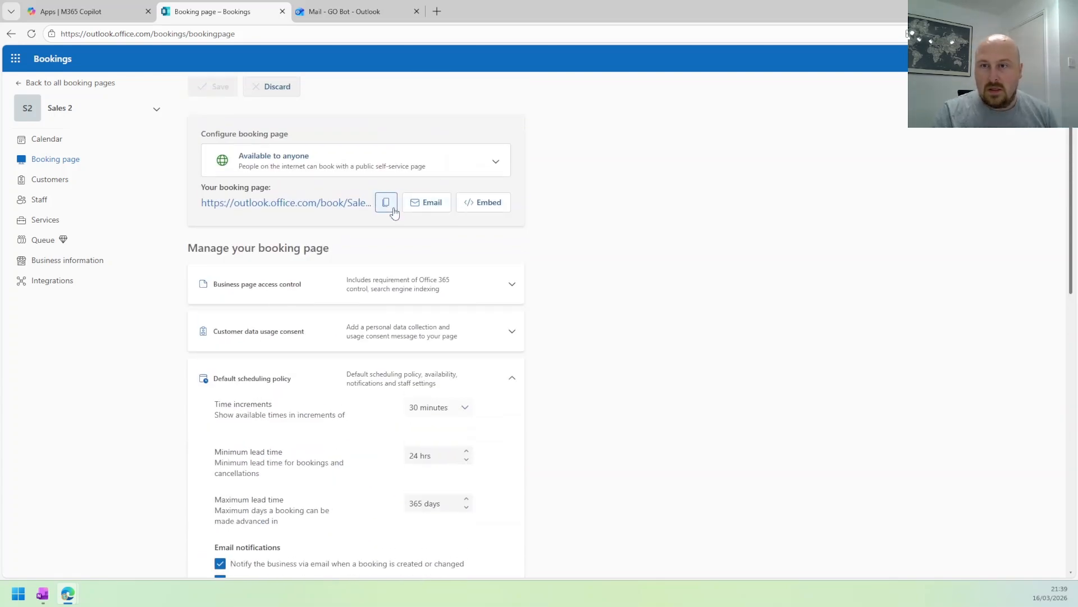
{"action": "left_click", "coordinate": [68, 593]}
{"action": "left_click", "coordinate": [101, 545]}
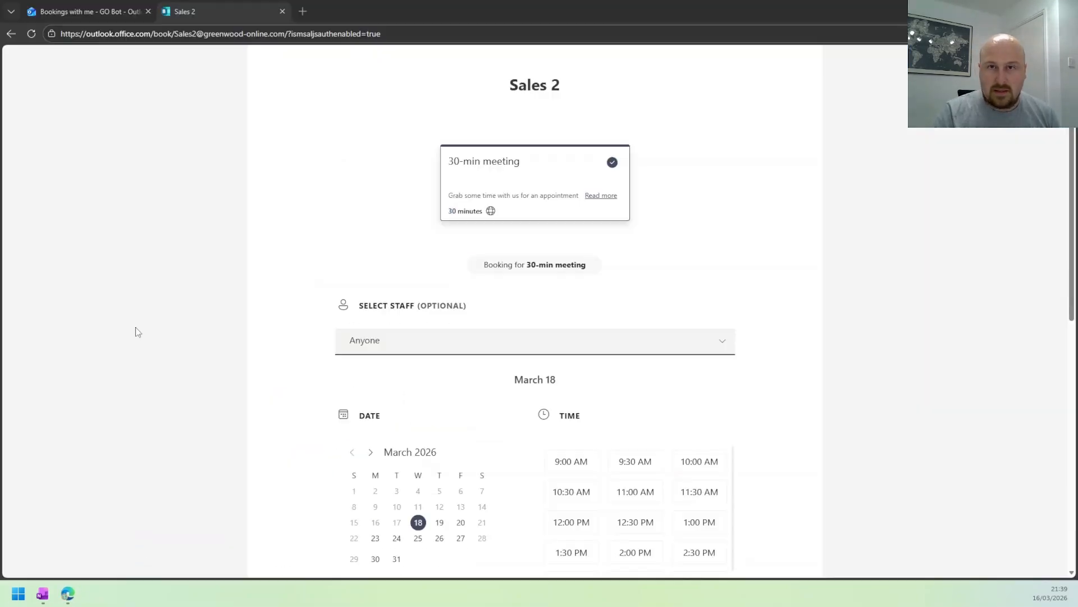
{"action": "left_click", "coordinate": [161, 34]}
{"action": "key", "text": "ctrl+v"}
{"action": "key", "text": "Return"}
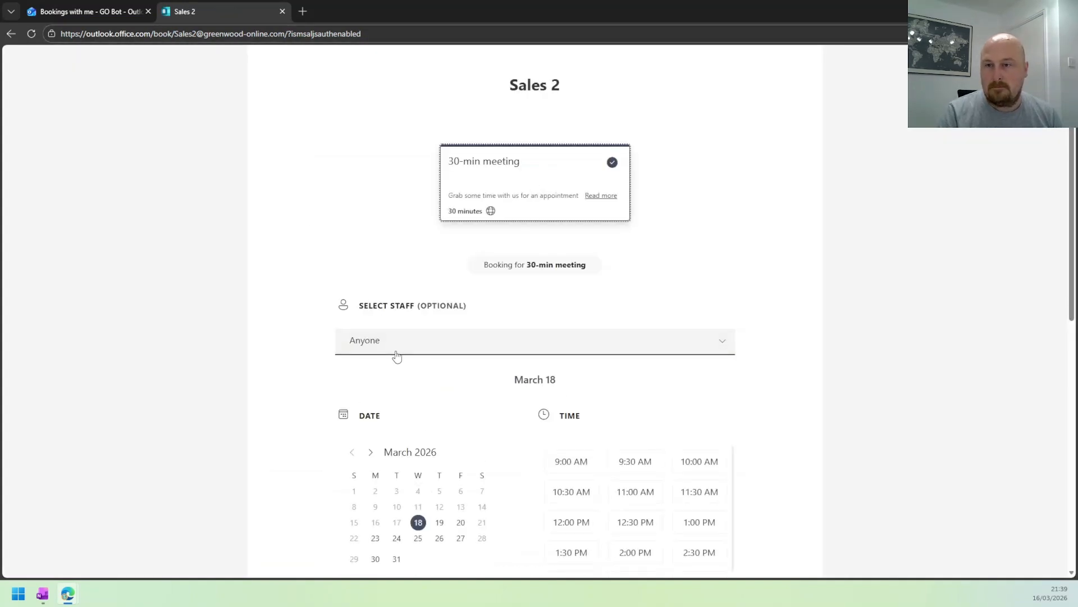
Test the staff selection on the guest page by choosing GO Bot and the other staff member for the 30-min meeting
{"action": "left_click", "coordinate": [403, 340]}
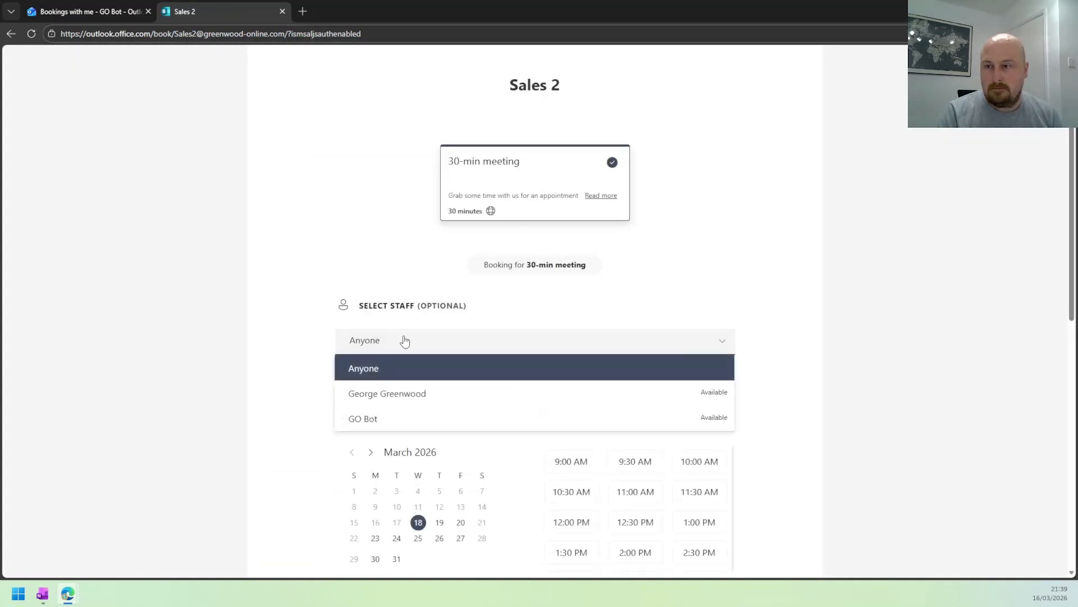
{"action": "left_click", "coordinate": [471, 389]}
{"action": "left_click", "coordinate": [403, 349]}
{"action": "left_click", "coordinate": [407, 415]}
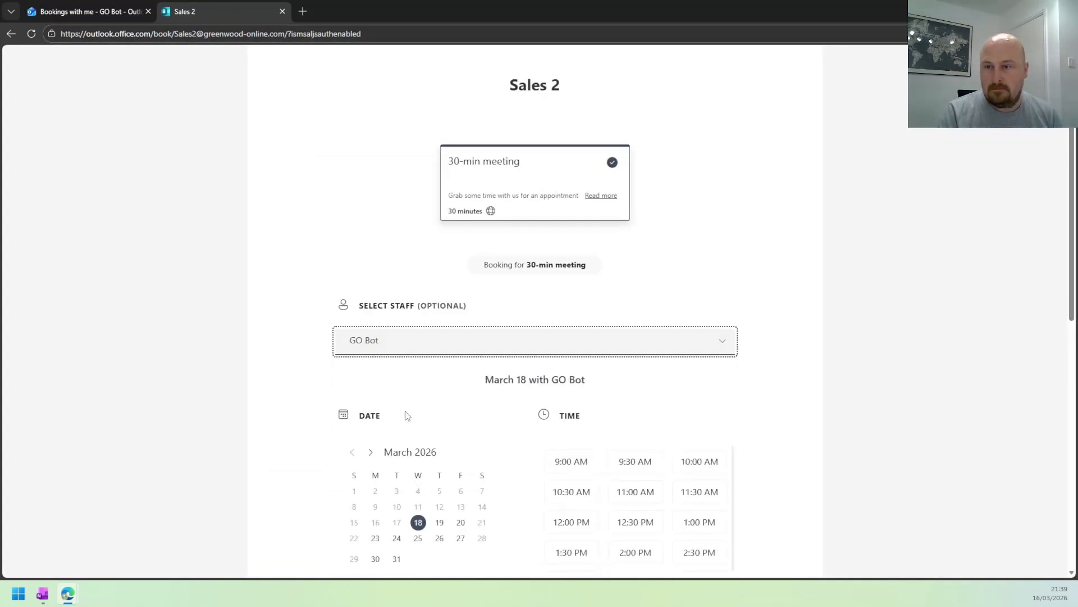
{"action": "left_click", "coordinate": [407, 349]}
{"action": "left_click", "coordinate": [400, 392]}
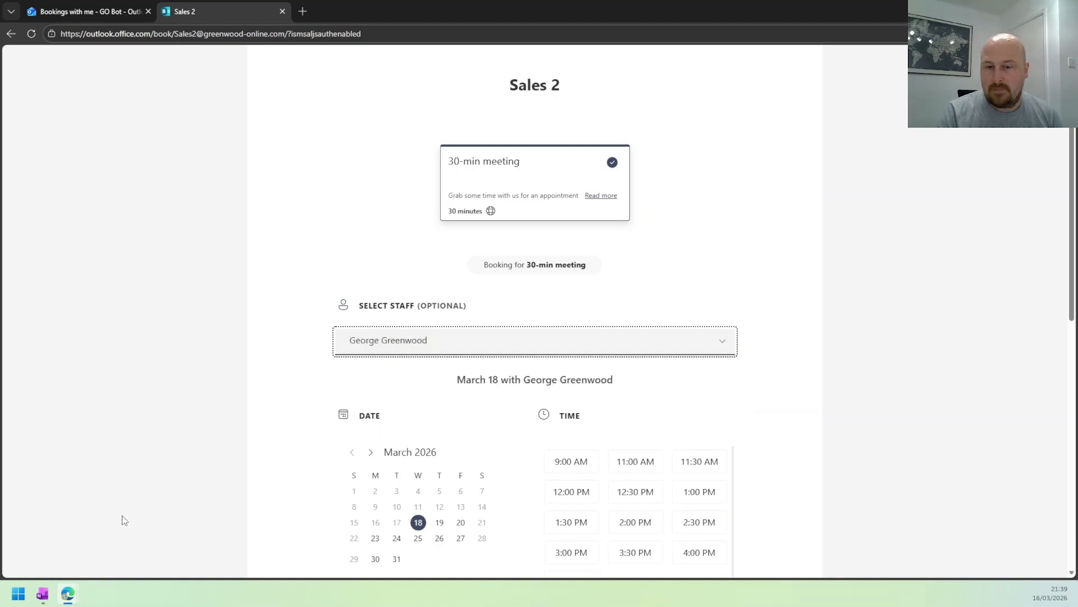
Return to the Sales 2 management window and review all fields of a new customer record, including the additional options, without saving it
{"action": "mouse_move", "coordinate": [68, 594]}
{"action": "left_click", "coordinate": [62, 554]}
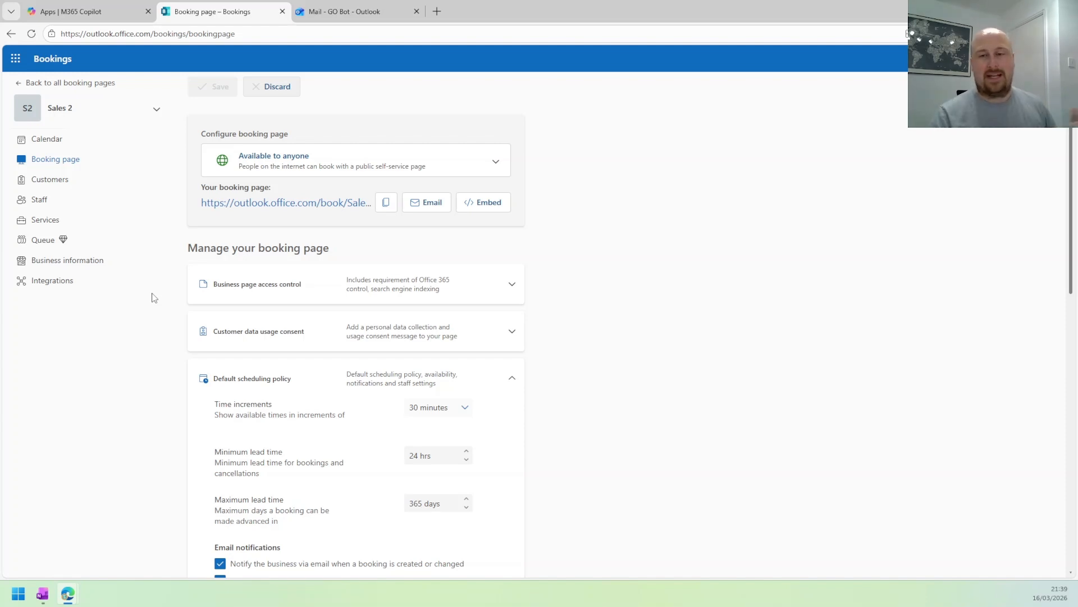
{"action": "left_click", "coordinate": [50, 180]}
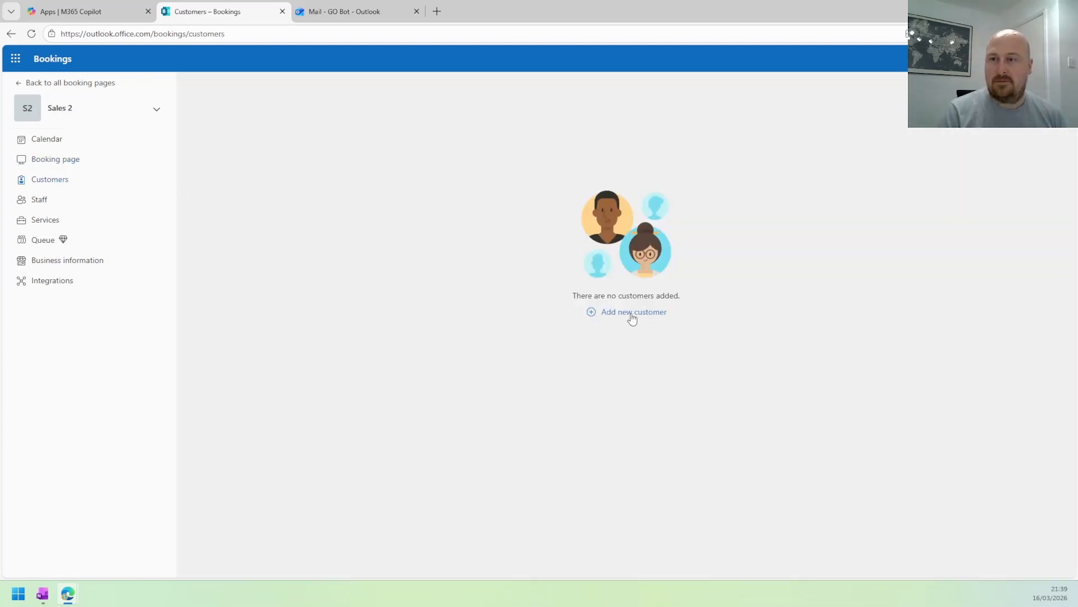
{"action": "left_click", "coordinate": [633, 313]}
{"action": "scroll", "coordinate": [446, 347], "scroll_direction": "down", "scroll_amount": 1}
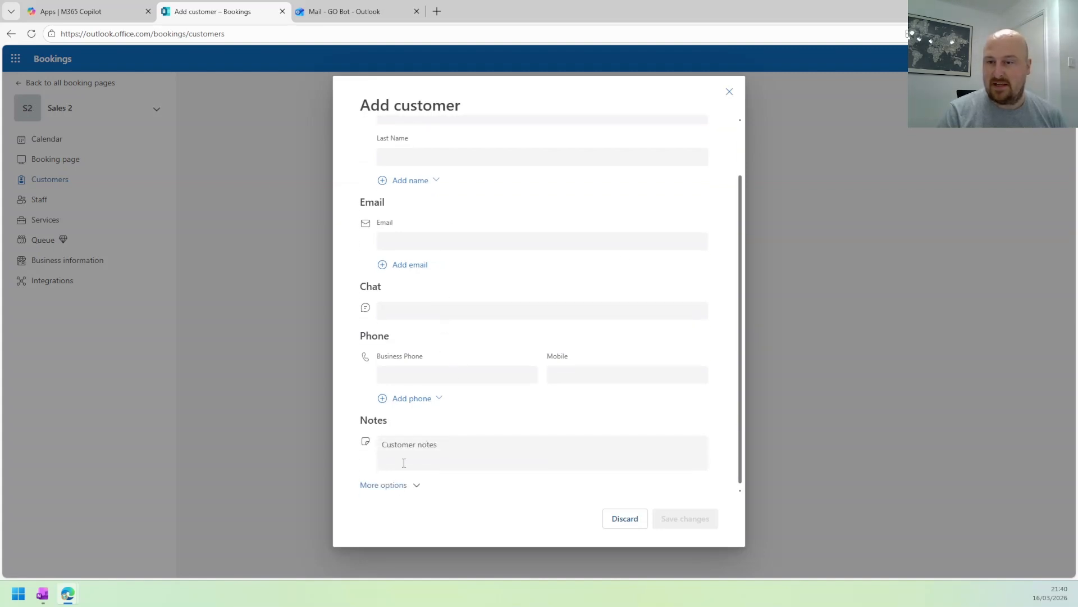
{"action": "left_click", "coordinate": [396, 488]}
{"action": "scroll", "coordinate": [500, 390], "scroll_direction": "down", "scroll_amount": 6}
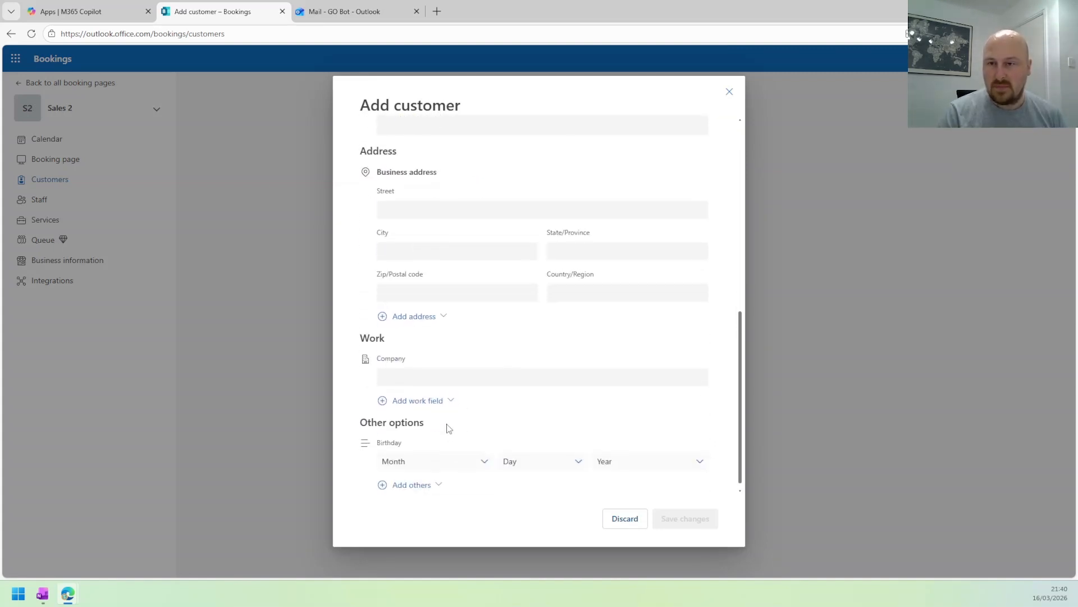
{"action": "scroll", "coordinate": [403, 276], "scroll_direction": "up", "scroll_amount": 6}
{"action": "scroll", "coordinate": [472, 339], "scroll_direction": "down", "scroll_amount": 6}
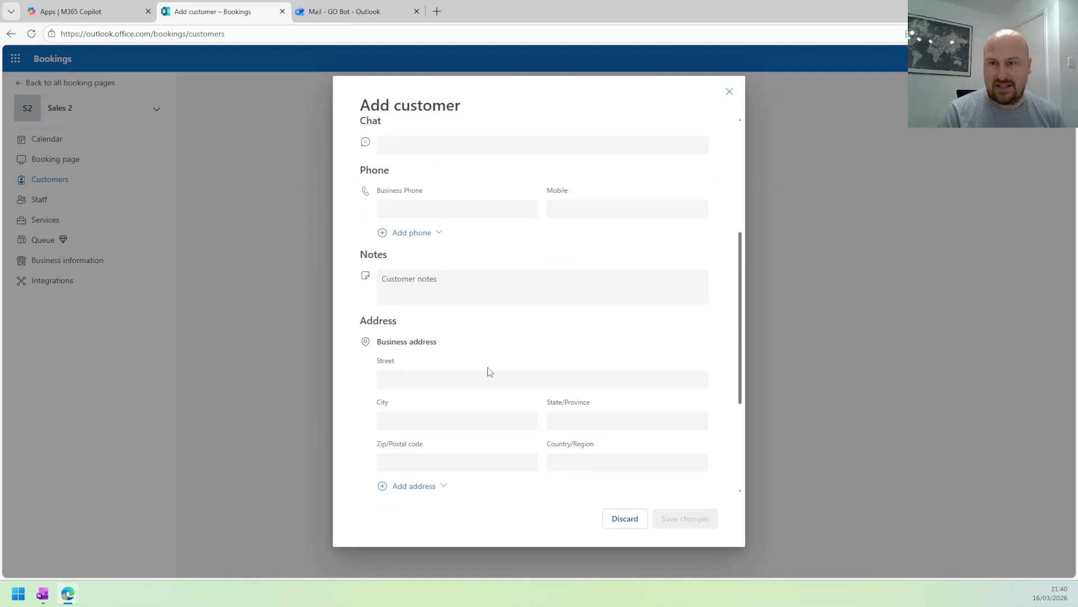
{"action": "scroll", "coordinate": [463, 440], "scroll_direction": "up", "scroll_amount": 6}
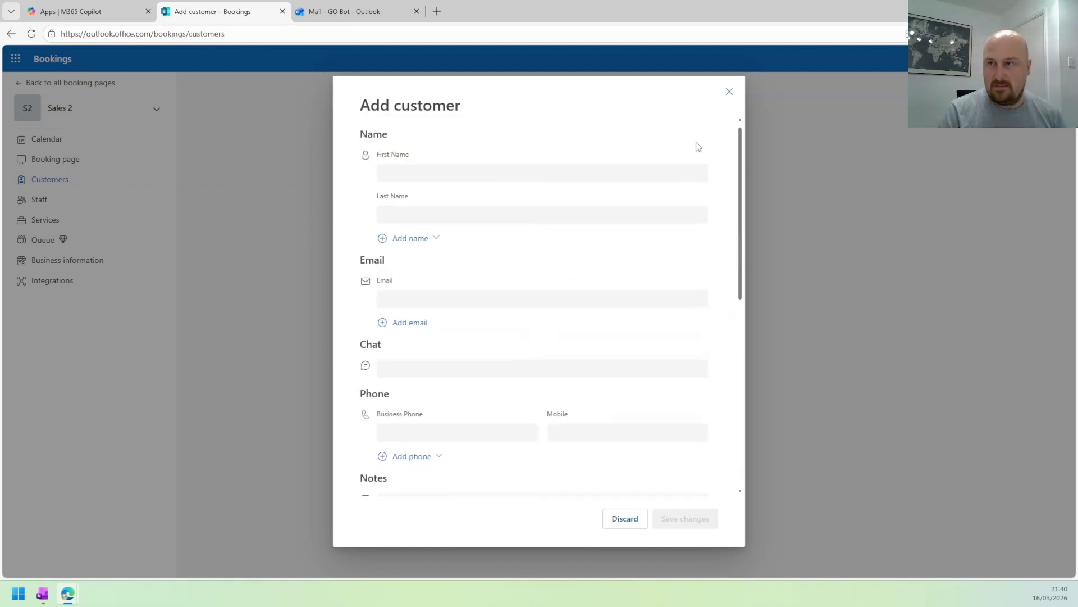
{"action": "left_click", "coordinate": [728, 92]}
Review the role, notification and availability options for adding a new staff member to Sales 2, then discard the form
{"action": "left_click", "coordinate": [40, 200]}
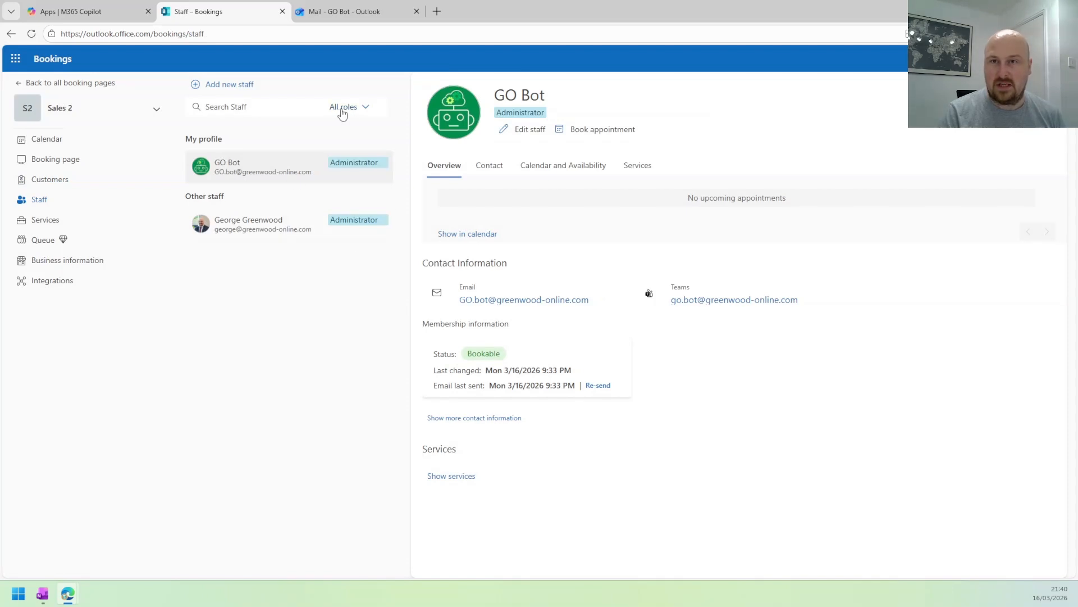
{"action": "left_click", "coordinate": [236, 86]}
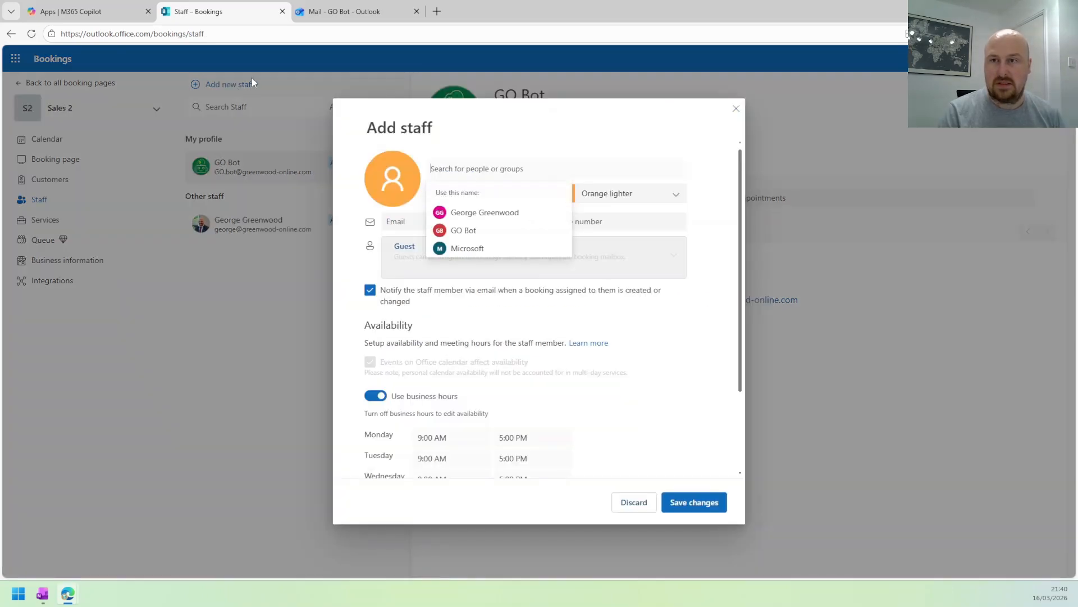
{"action": "left_click", "coordinate": [679, 304]}
{"action": "left_click", "coordinate": [514, 305]}
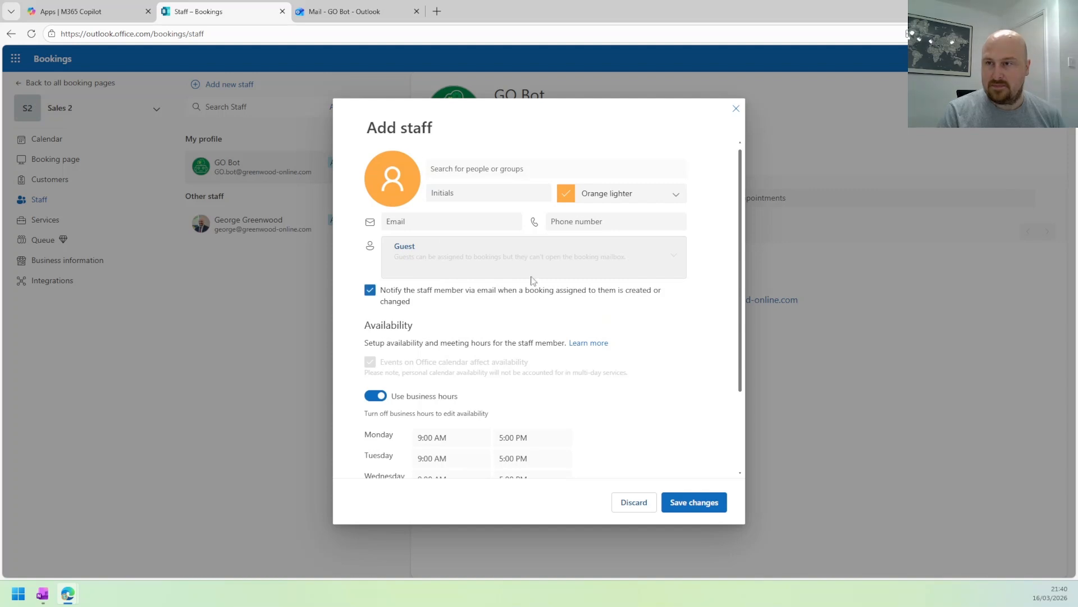
{"action": "scroll", "coordinate": [646, 345], "scroll_direction": "down", "scroll_amount": 3}
{"action": "scroll", "coordinate": [645, 345], "scroll_direction": "up", "scroll_amount": 3}
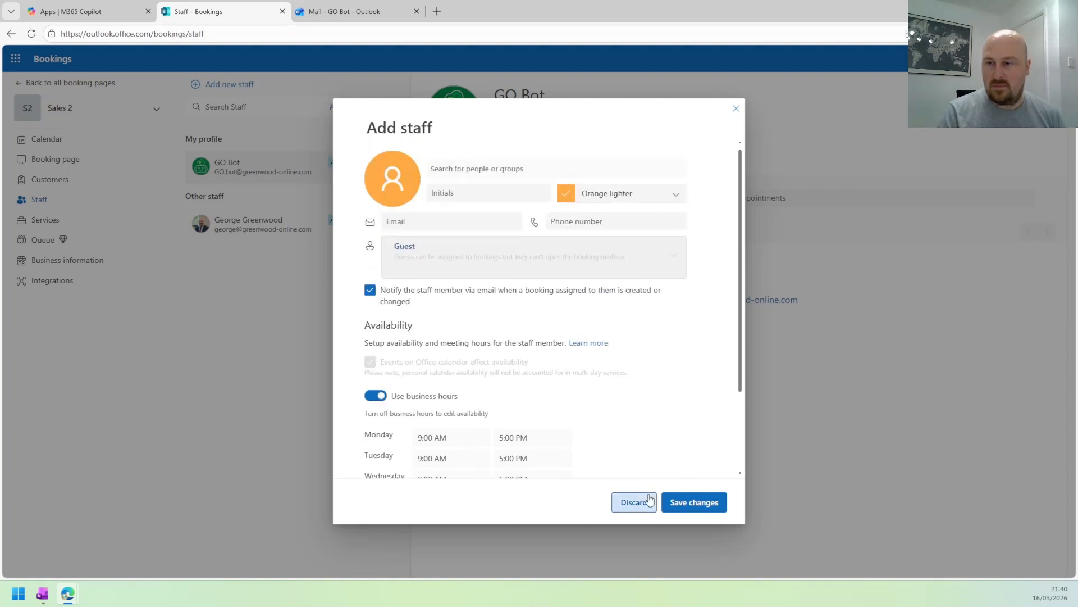
{"action": "left_click", "coordinate": [634, 502]}
Review the role, notification and availability settings in GO Bot's staff record, then close it without changes
{"action": "left_click", "coordinate": [379, 165]}
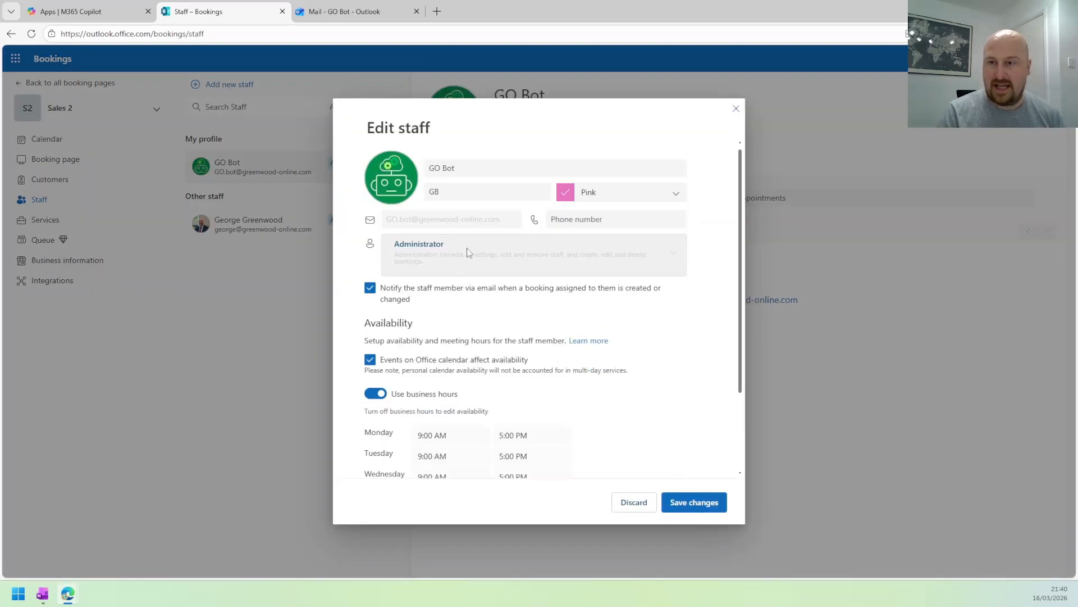
{"action": "scroll", "coordinate": [452, 341], "scroll_direction": "down", "scroll_amount": 2}
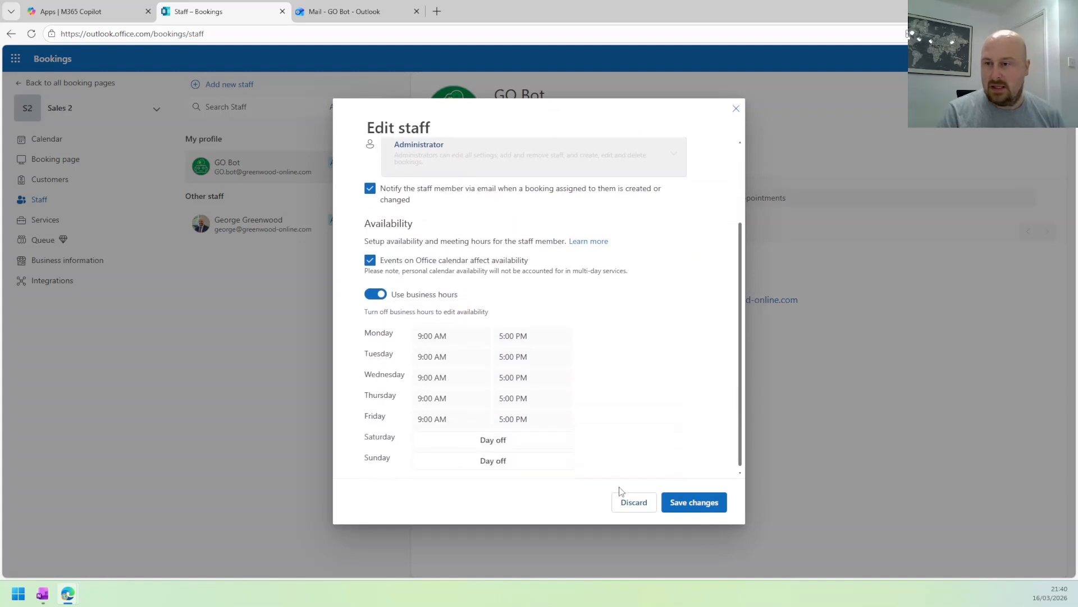
{"action": "scroll", "coordinate": [485, 348], "scroll_direction": "up", "scroll_amount": 2}
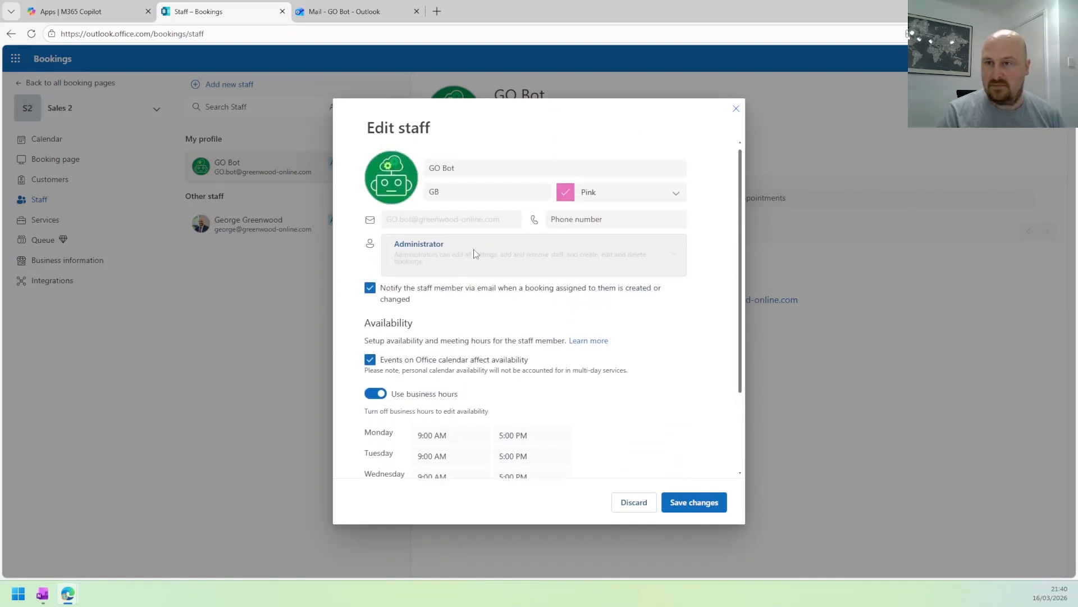
{"action": "left_click", "coordinate": [735, 109]}
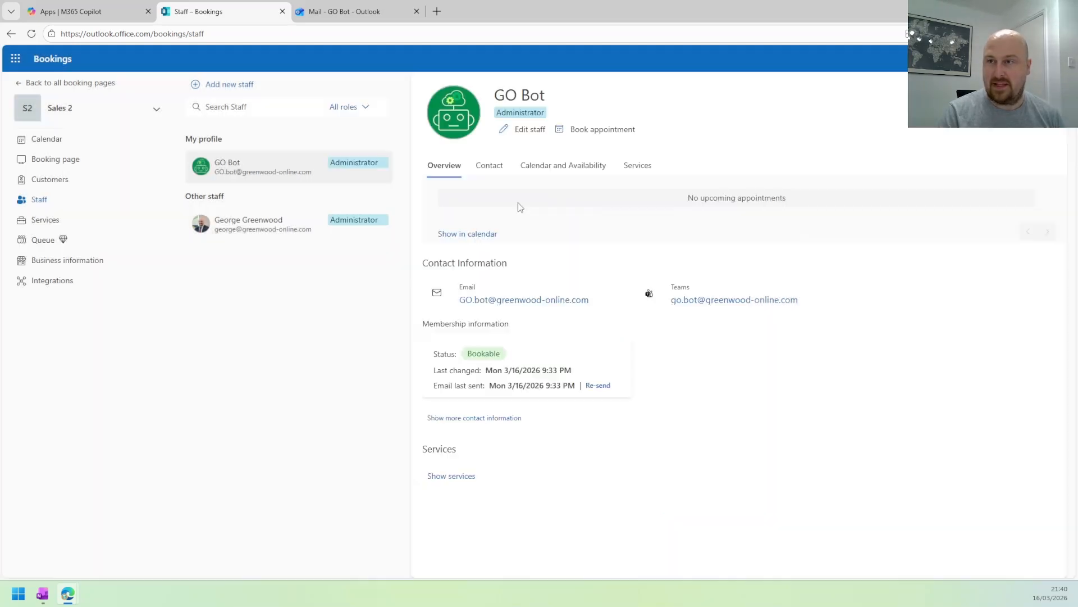
Start a new Sales 2 service named "Discovery Sales 2 Call" and enable the online meeting option
{"action": "left_click", "coordinate": [46, 221]}
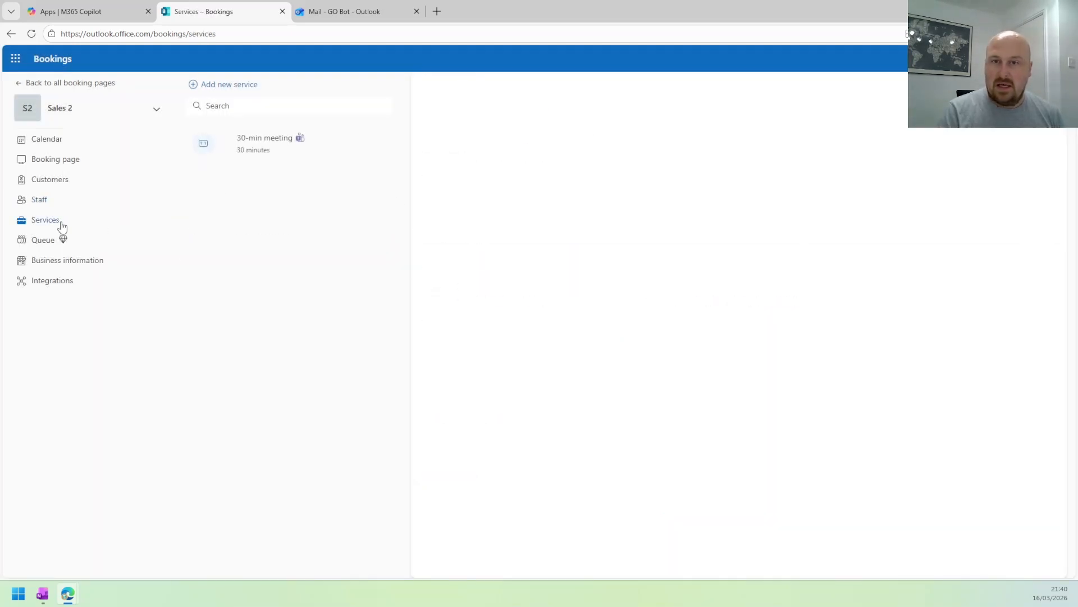
{"action": "left_click", "coordinate": [241, 86]}
{"action": "left_click", "coordinate": [530, 156]}
{"action": "type", "text": "Discovery Sales 2 Call"}
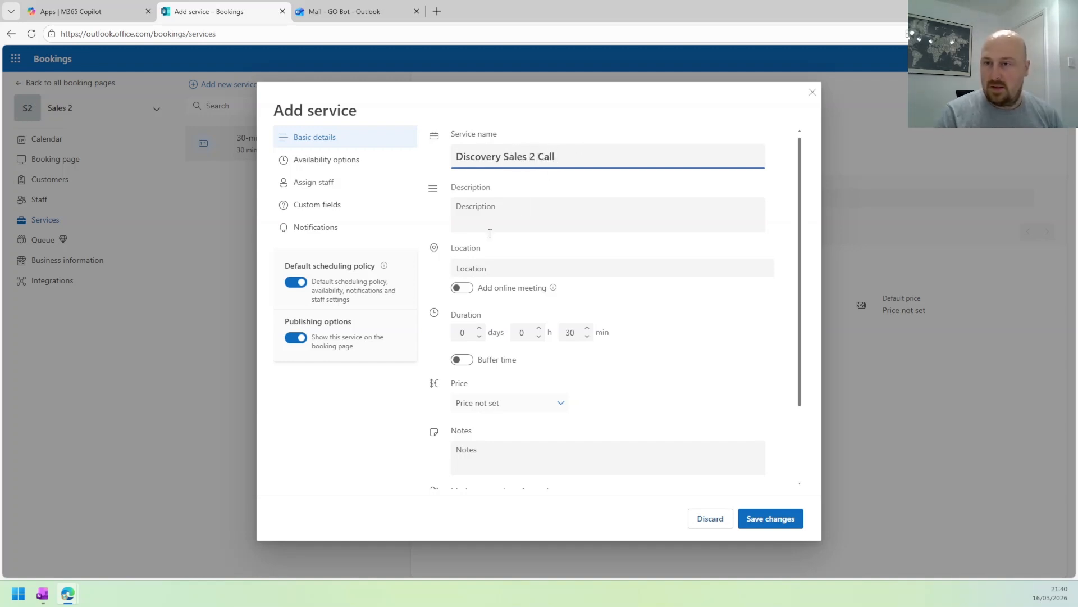
{"action": "left_click", "coordinate": [461, 288]}
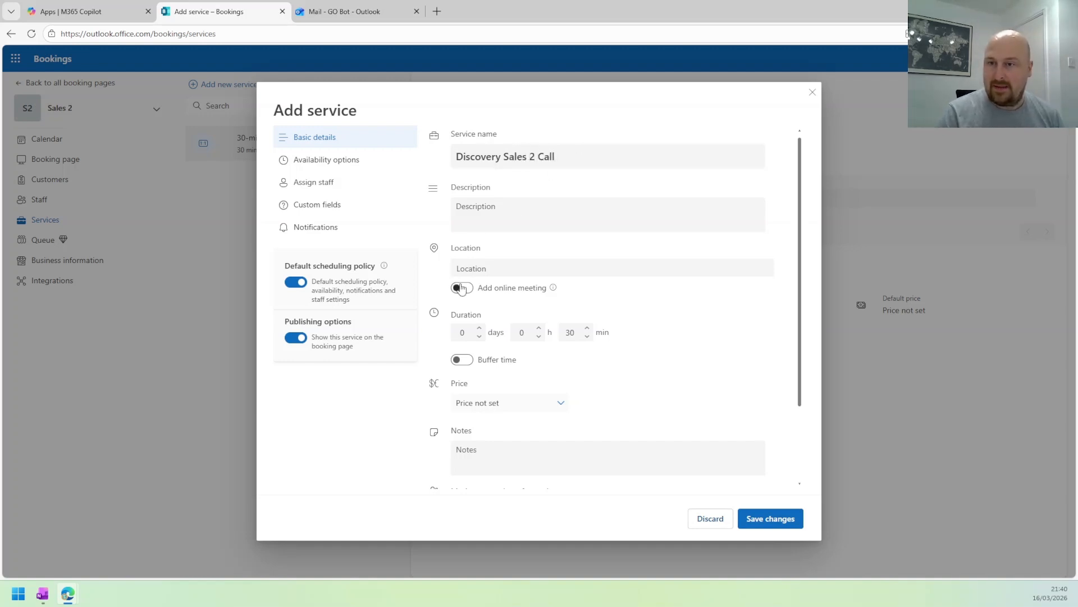
Set the new service's price type to Fixed price with an amount of $50
{"action": "scroll", "coordinate": [562, 280], "scroll_direction": "down", "scroll_amount": 3}
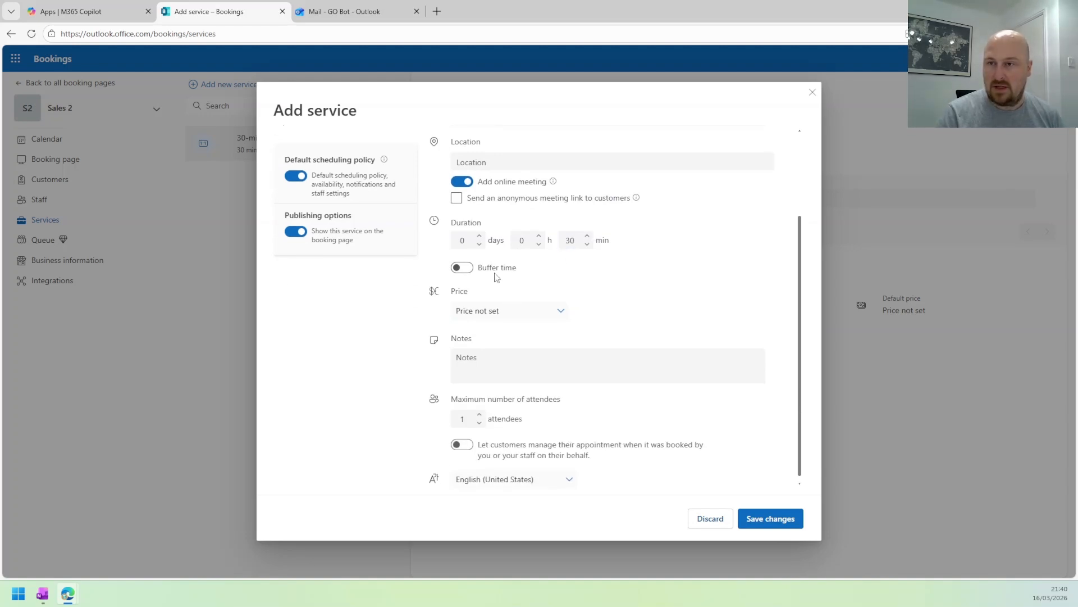
{"action": "left_click", "coordinate": [508, 315]}
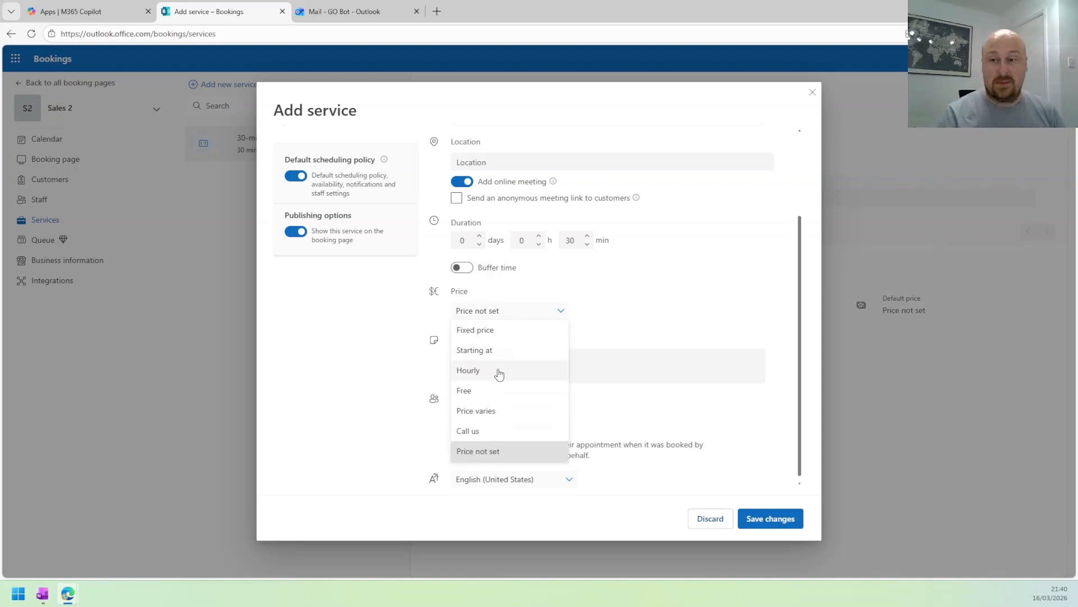
{"action": "left_click", "coordinate": [499, 372]}
{"action": "left_click", "coordinate": [561, 322]}
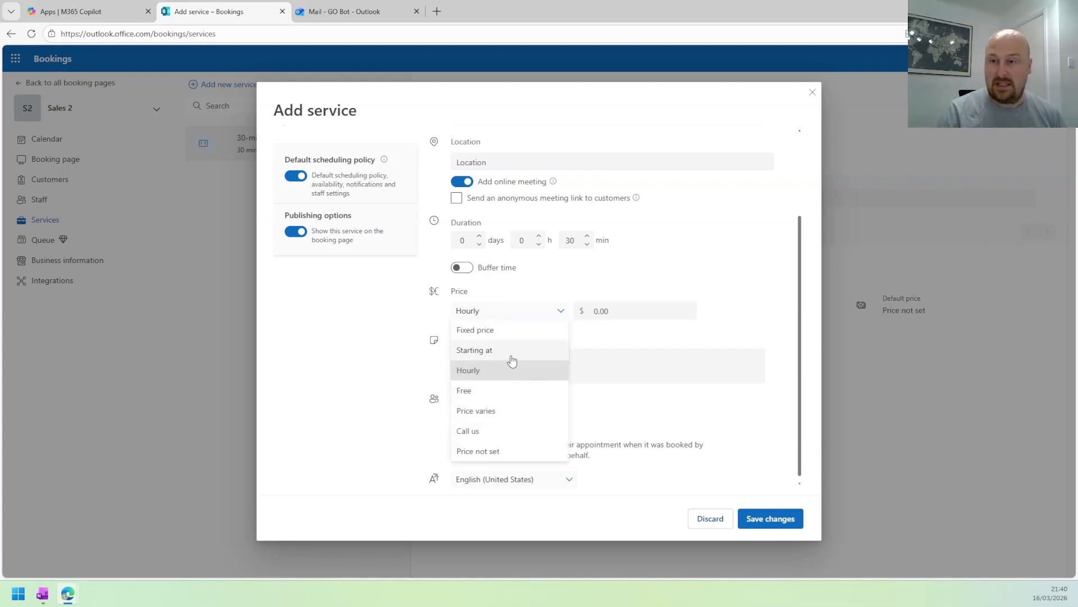
{"action": "left_click", "coordinate": [511, 331]}
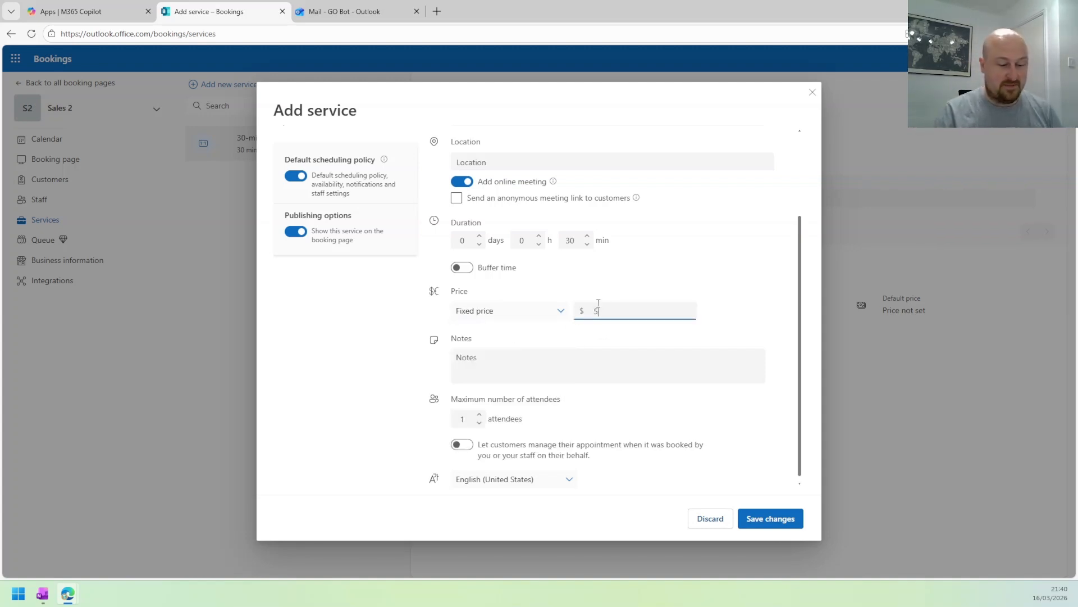
{"action": "type", "text": "50"}
Set the maximum number of attendees to 4 and save the new service
{"action": "left_click", "coordinate": [581, 283]}
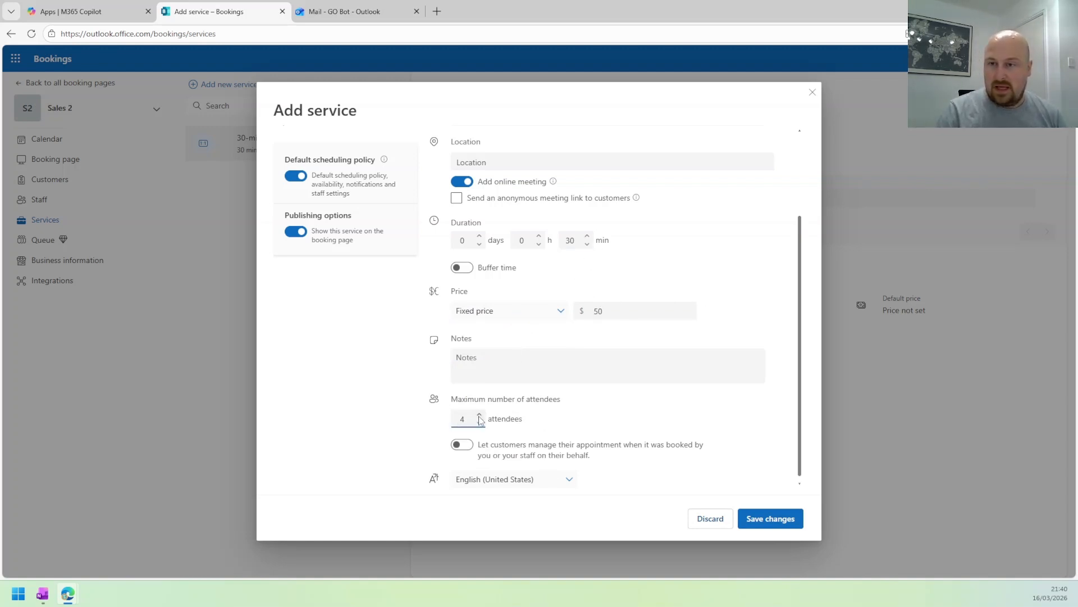
{"action": "left_click", "coordinate": [357, 529]}
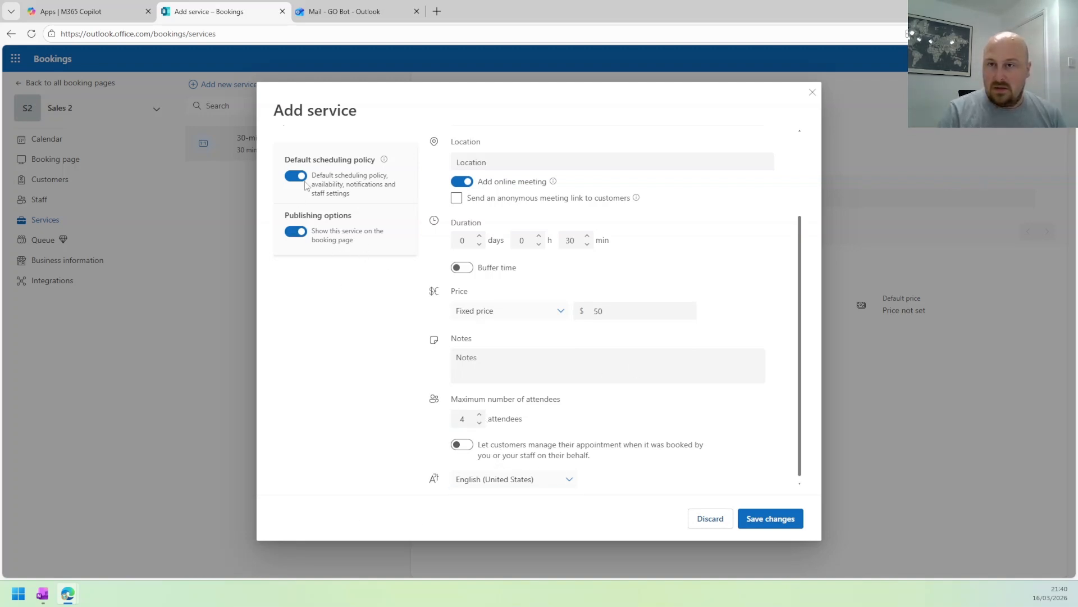
{"action": "left_click", "coordinate": [742, 511]}
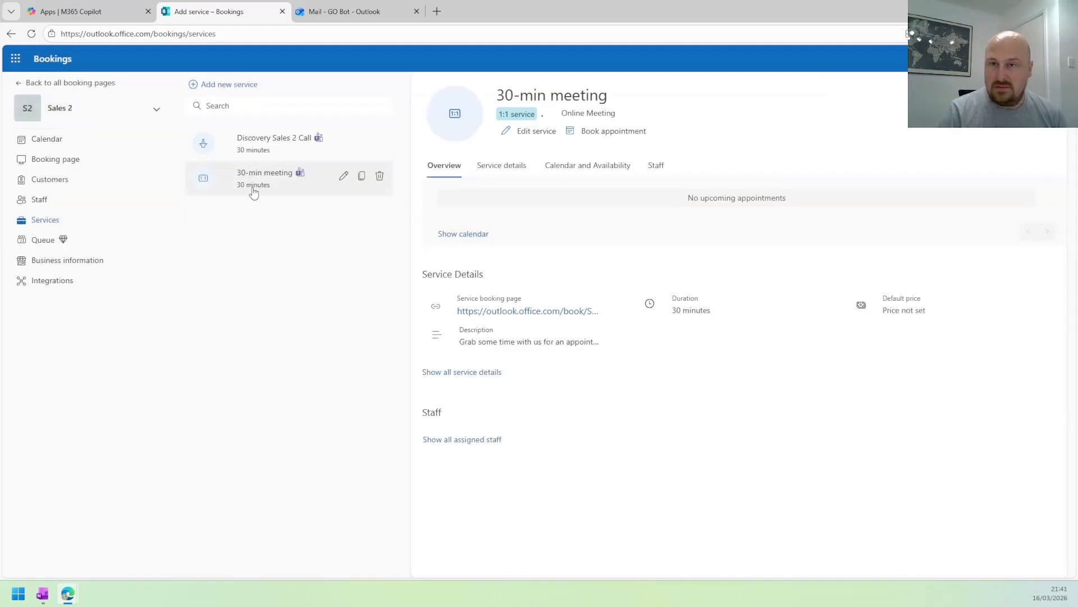
Reload the Sales 2 guest booking page and examine the date, time and details sections for Discovery Sales 2 Call
{"action": "mouse_move", "coordinate": [68, 596]}
{"action": "left_click", "coordinate": [188, 536]}
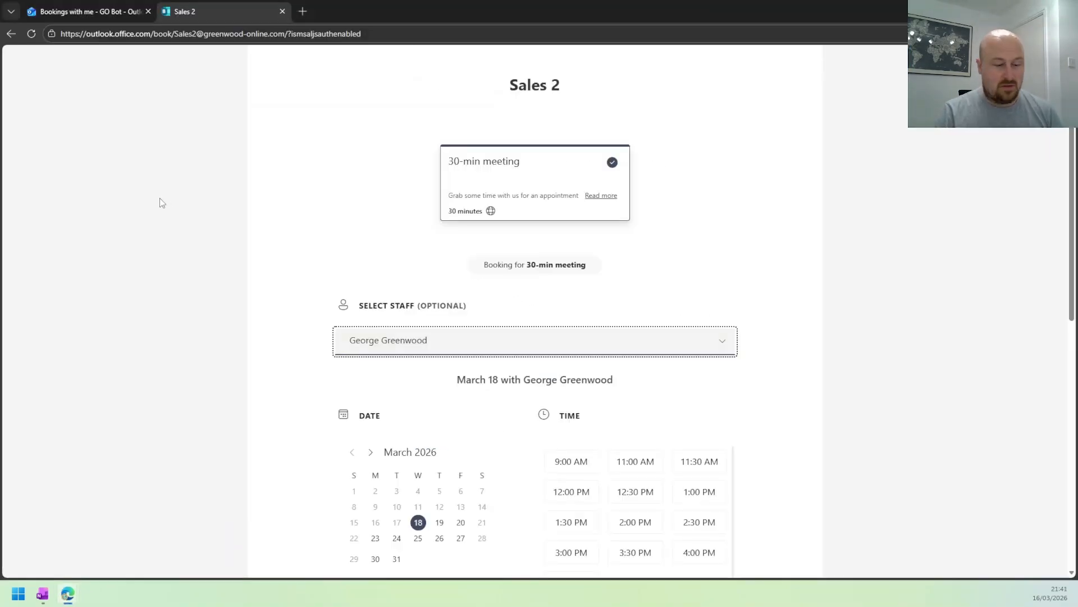
{"action": "key", "text": "F5"}
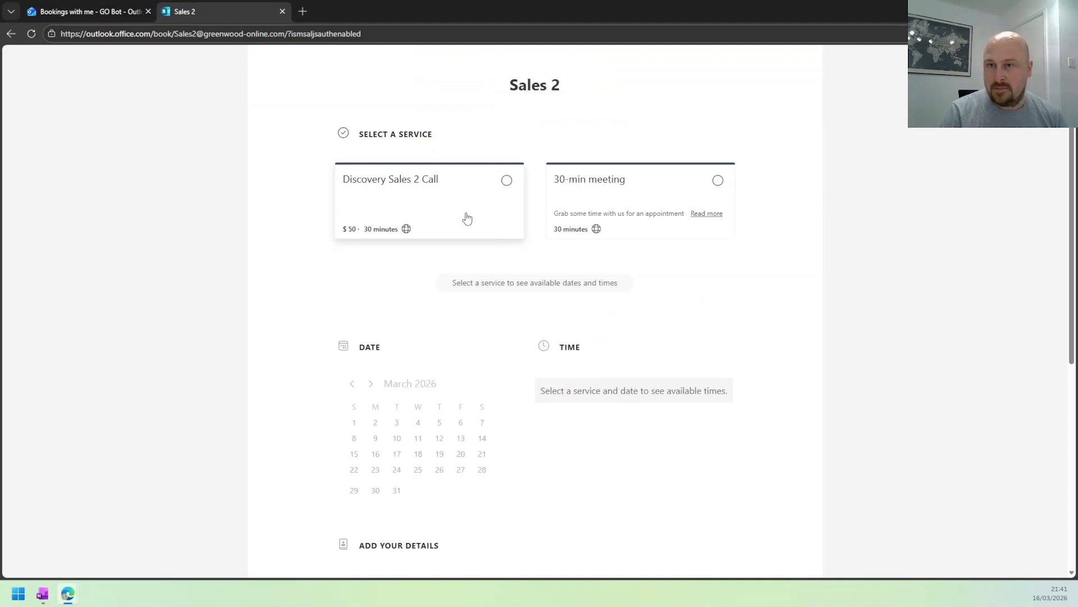
{"action": "left_click", "coordinate": [469, 208]}
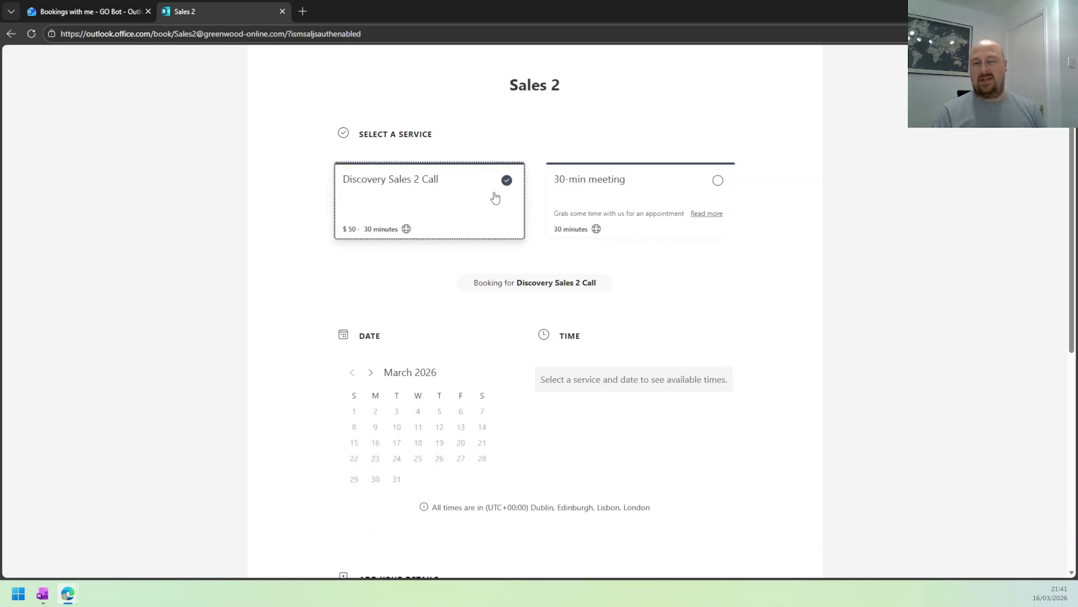
{"action": "scroll", "coordinate": [491, 329], "scroll_direction": "down", "scroll_amount": 7}
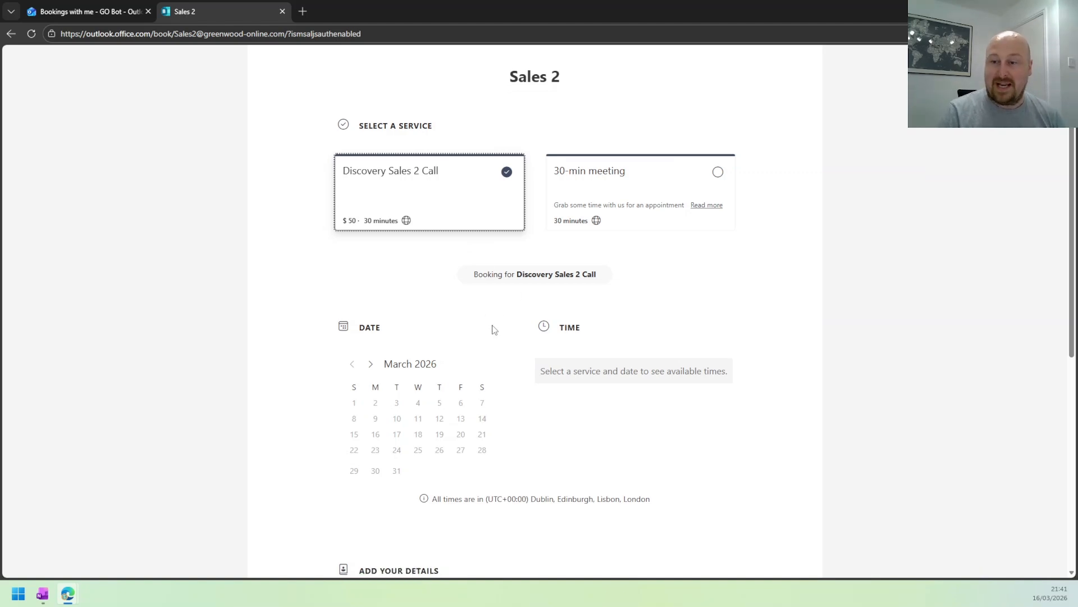
{"action": "scroll", "coordinate": [519, 289], "scroll_direction": "up", "scroll_amount": 7}
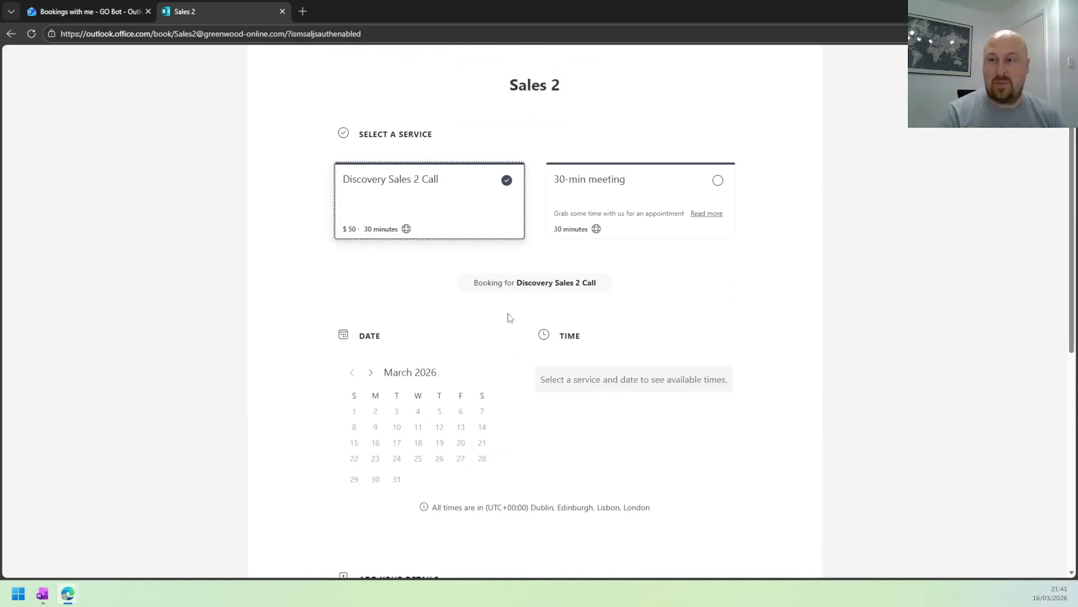
{"action": "scroll", "coordinate": [517, 295], "scroll_direction": "down", "scroll_amount": 2}
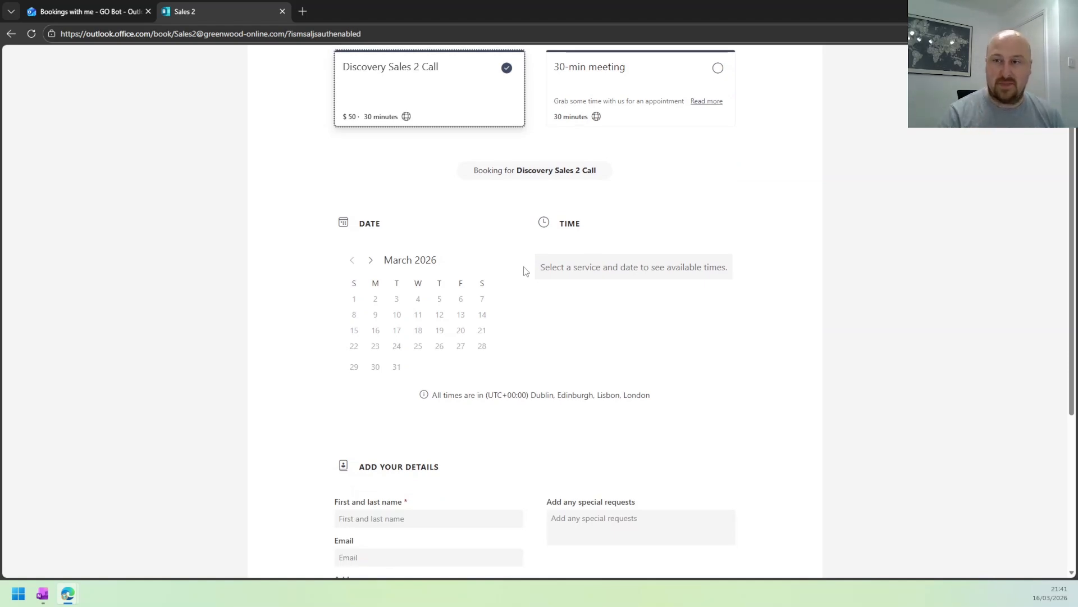
{"action": "scroll", "coordinate": [523, 272], "scroll_direction": "up", "scroll_amount": 1}
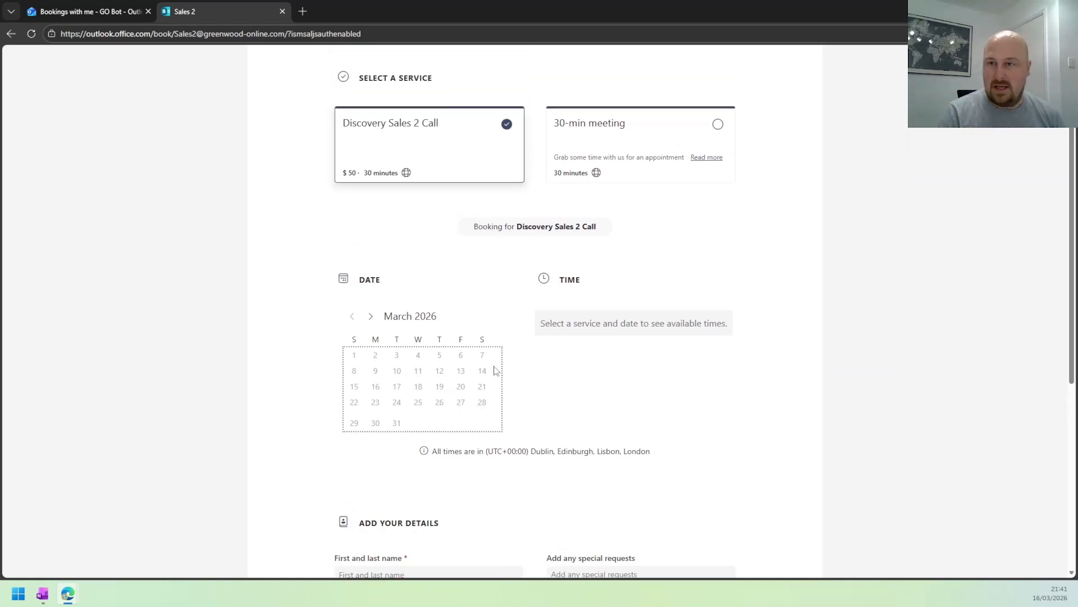
Compare Discovery Sales 2 Call with the 30-min meeting on the guest page, including the staff selection options
{"action": "left_click", "coordinate": [607, 146]}
{"action": "left_click", "coordinate": [477, 138]}
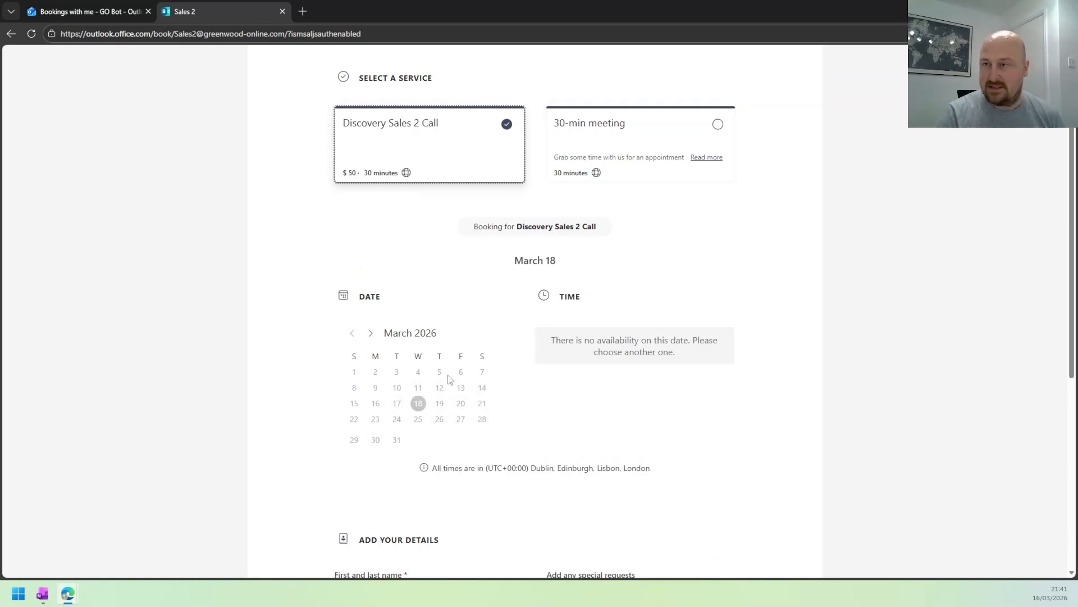
{"action": "left_click", "coordinate": [650, 146]}
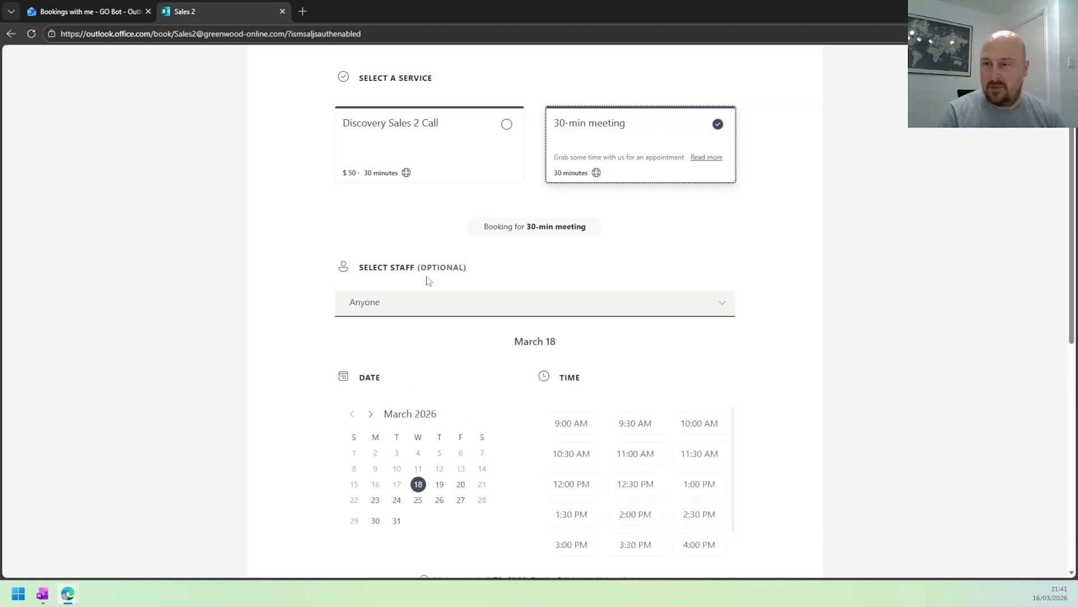
{"action": "left_click", "coordinate": [449, 310]}
{"action": "left_click", "coordinate": [413, 312]}
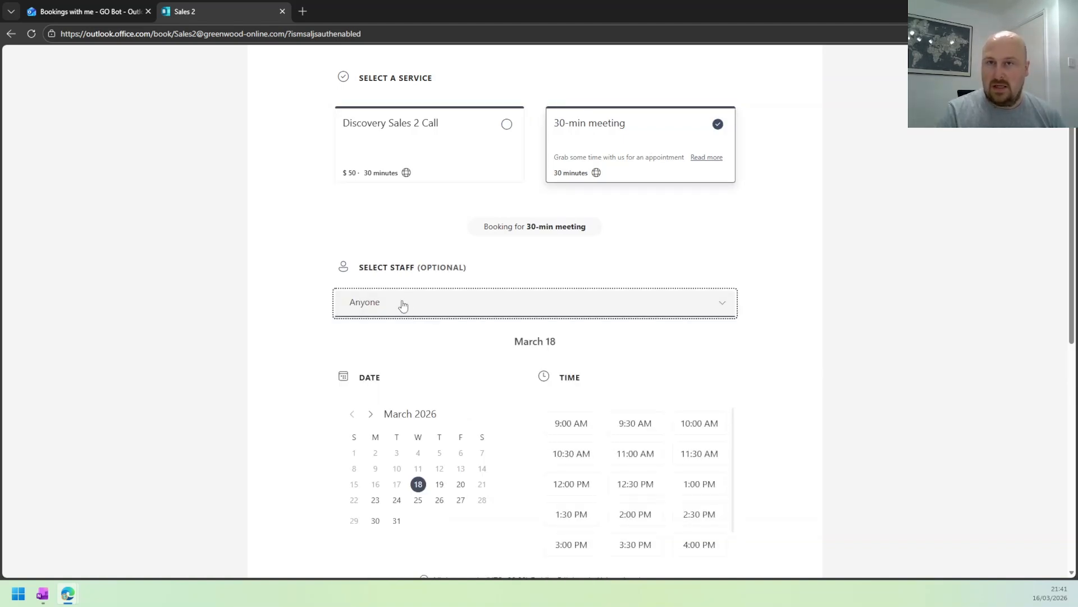
{"action": "left_click", "coordinate": [402, 304]}
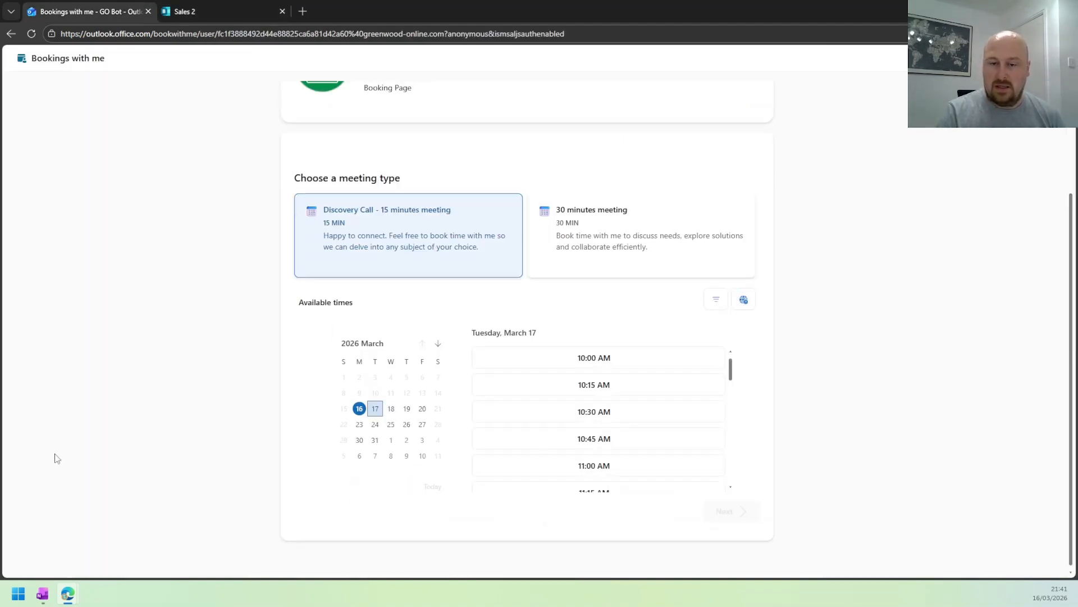
In the Sales 2 management window, edit Discovery Sales 2 Call to allow customers to choose a particular staff for booking, and save it
{"action": "left_click", "coordinate": [191, 539]}
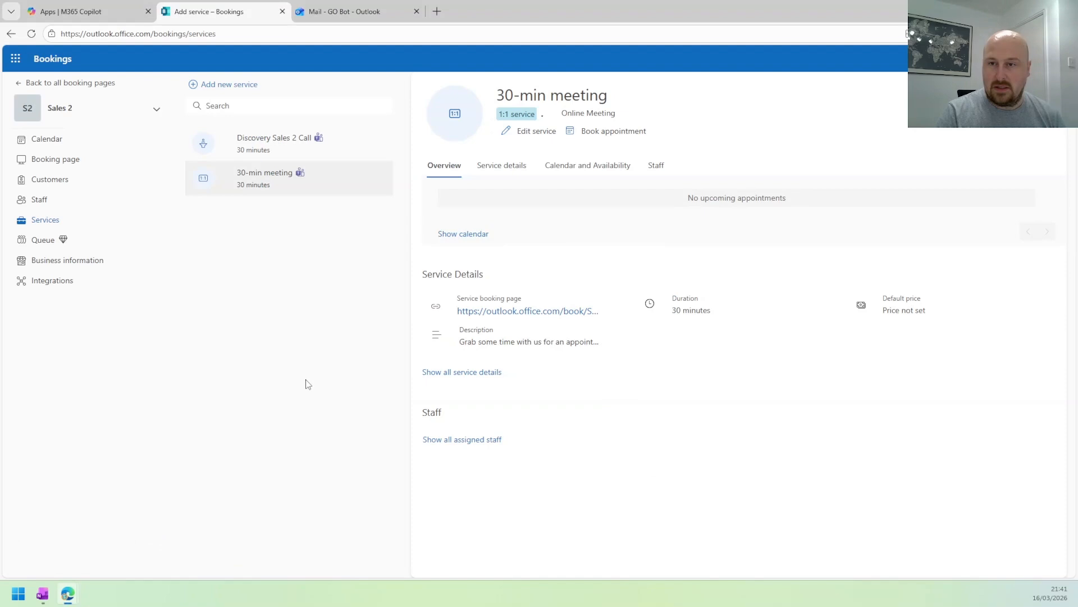
{"action": "left_click", "coordinate": [273, 141]}
{"action": "left_click", "coordinate": [532, 133]}
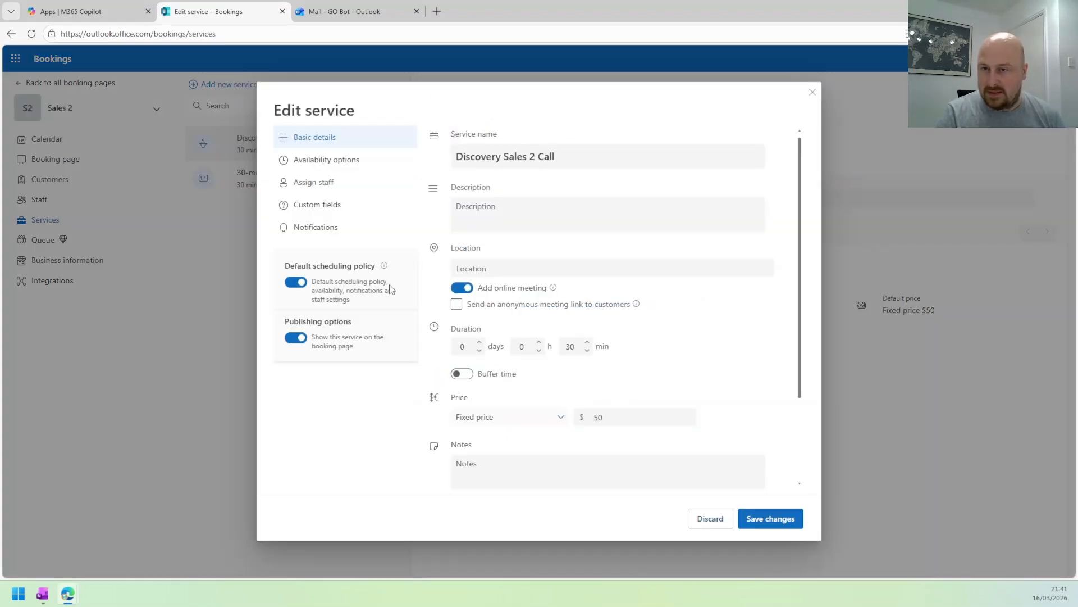
{"action": "scroll", "coordinate": [578, 363], "scroll_direction": "down", "scroll_amount": 3}
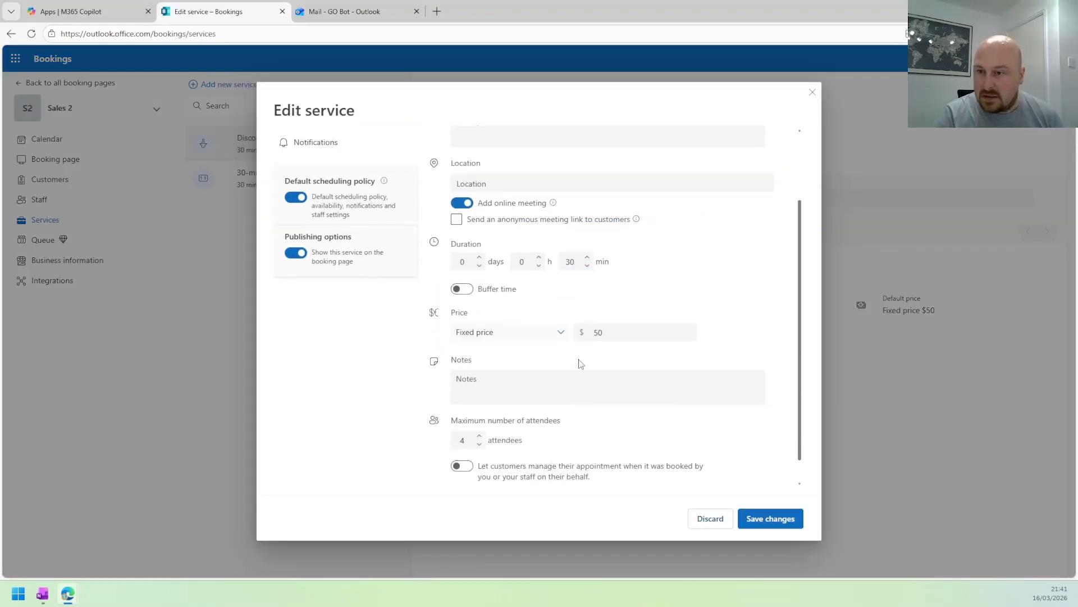
{"action": "scroll", "coordinate": [433, 240], "scroll_direction": "up", "scroll_amount": 3}
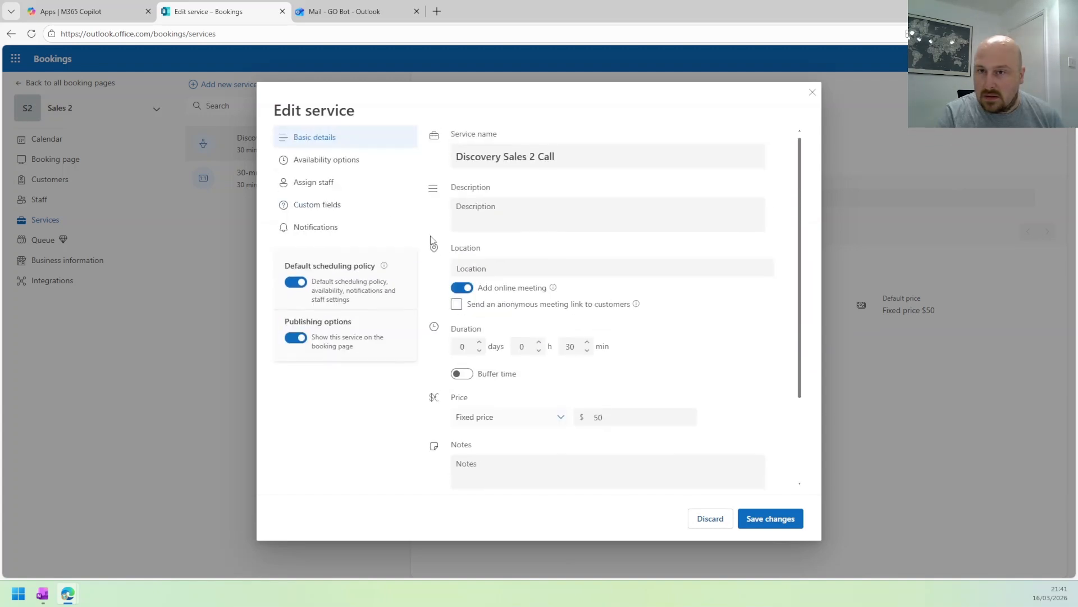
{"action": "left_click", "coordinate": [342, 183]}
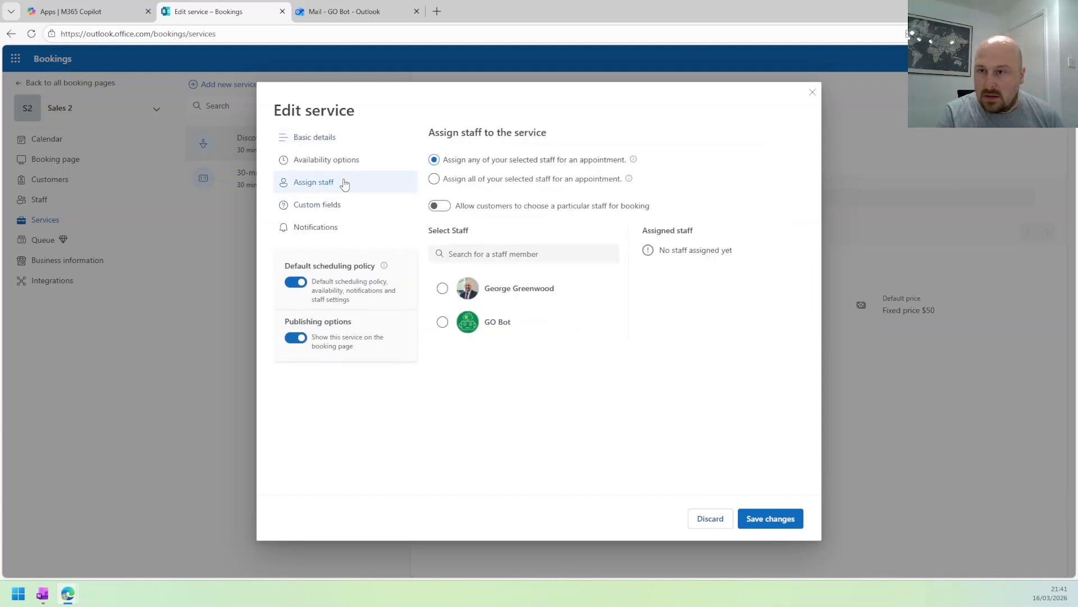
{"action": "left_click", "coordinate": [440, 207]}
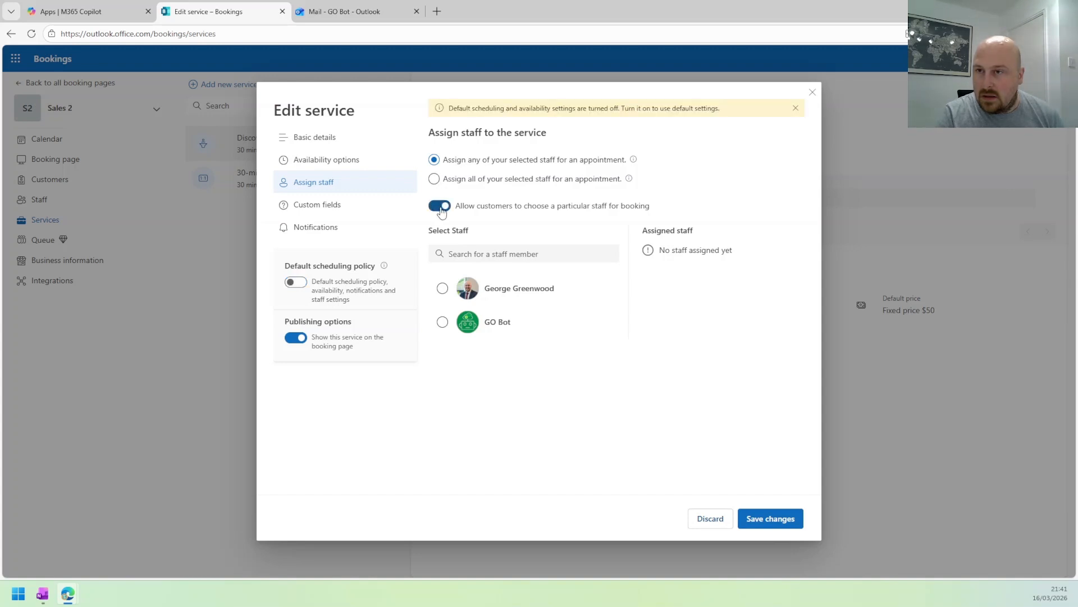
{"action": "left_click", "coordinate": [756, 518]}
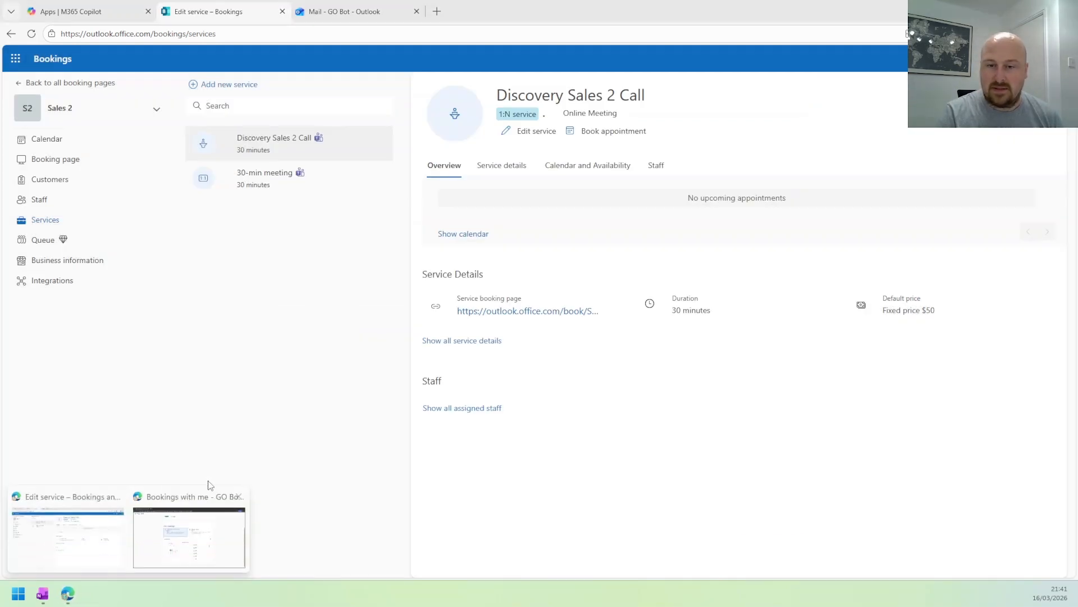
Return to the guest browser window and reload the Sales 2 booking page to check the edited service
{"action": "mouse_move", "coordinate": [96, 584]}
{"action": "left_click", "coordinate": [189, 553]}
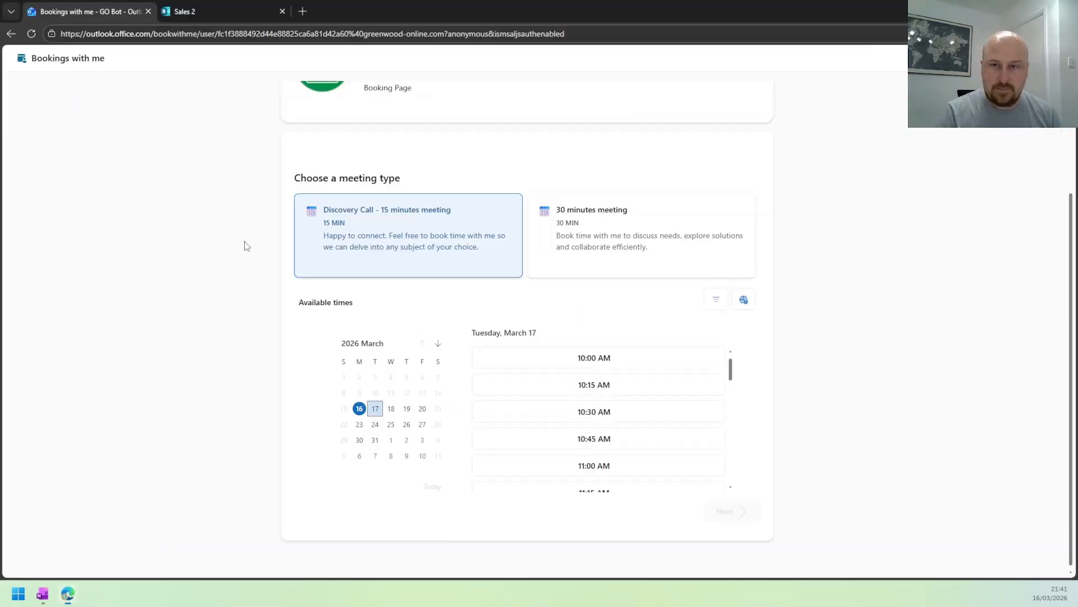
{"action": "key", "text": "F5"}
{"action": "left_click", "coordinate": [185, 11]}
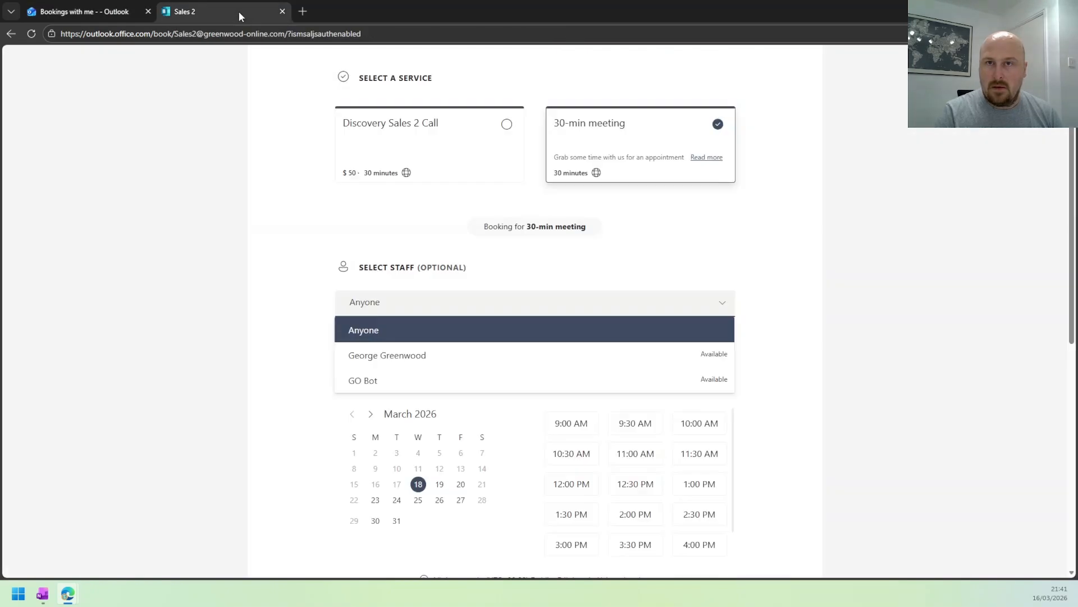
{"action": "key", "text": "F5"}
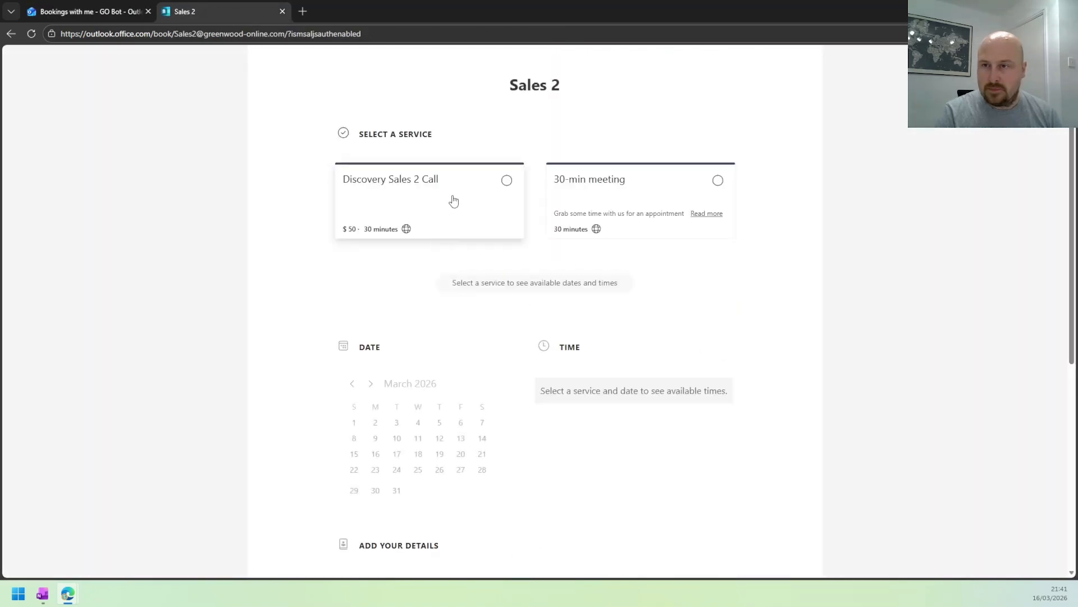
Select each service on the Sales 2 guest page and check the staff choices for 30-min meeting, reloading the page at the end
{"action": "left_click", "coordinate": [455, 202]}
{"action": "left_click", "coordinate": [602, 199]}
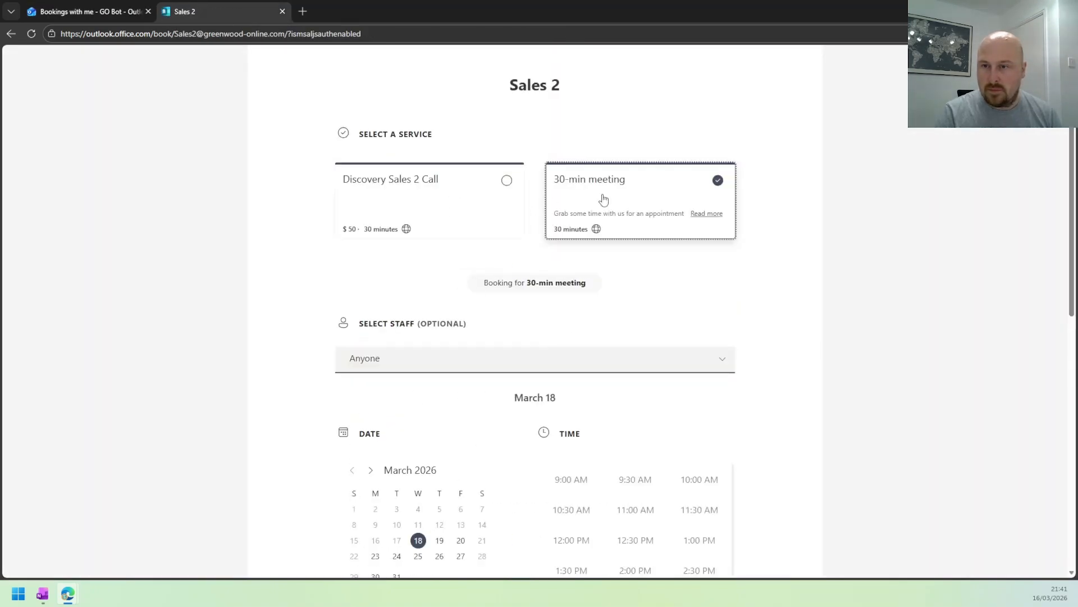
{"action": "left_click", "coordinate": [488, 370]}
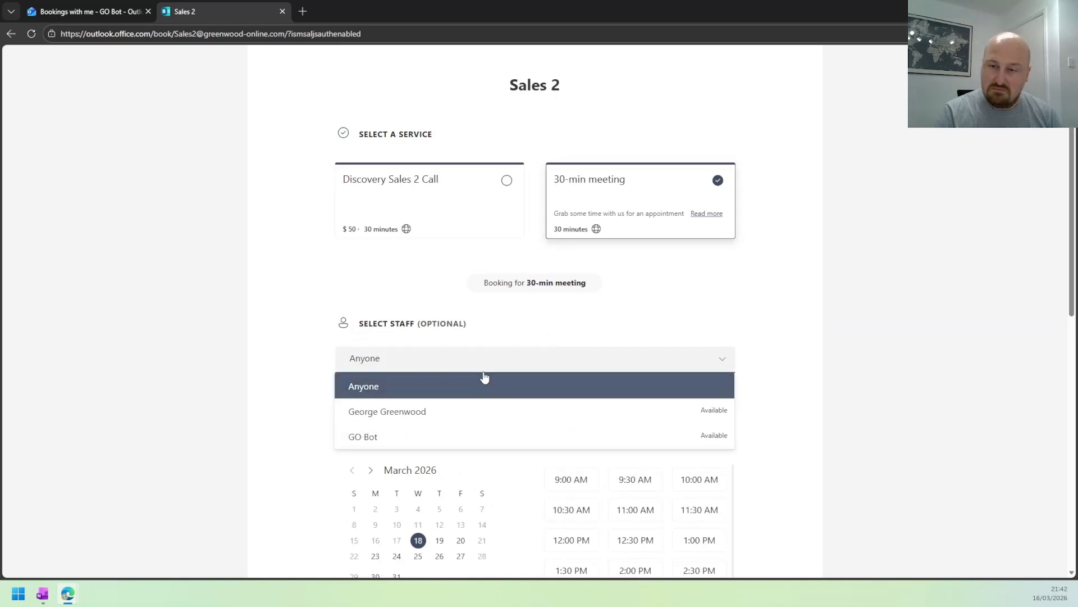
{"action": "left_click", "coordinate": [484, 382]}
{"action": "key", "text": "F5"}
Switch to the management window, open the Sales 2 business information and review the business hours and ACS App Integration sections
{"action": "left_click", "coordinate": [62, 539]}
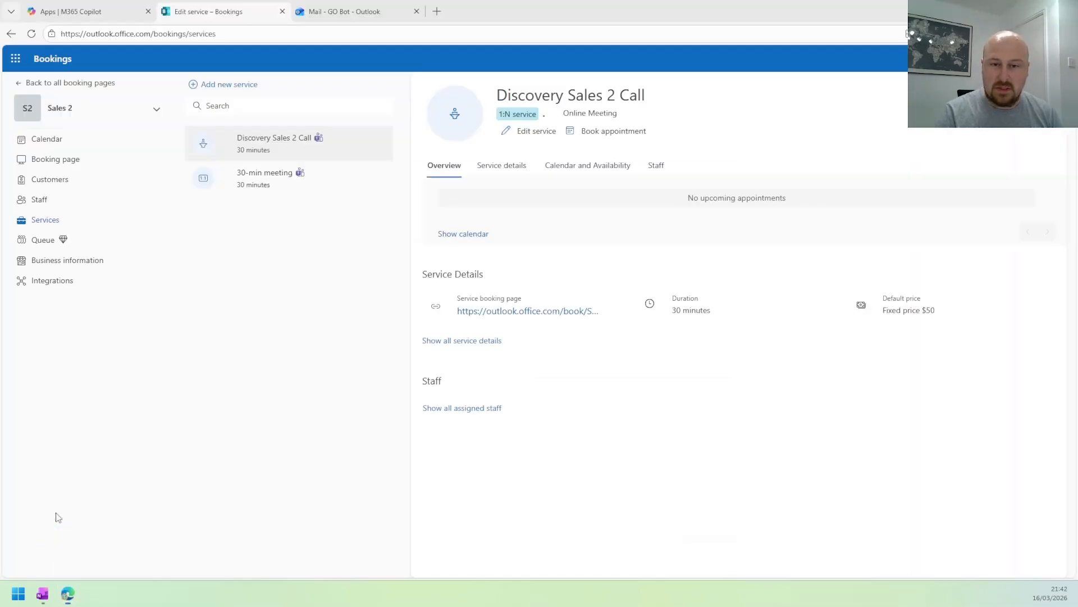
{"action": "left_click", "coordinate": [63, 263]}
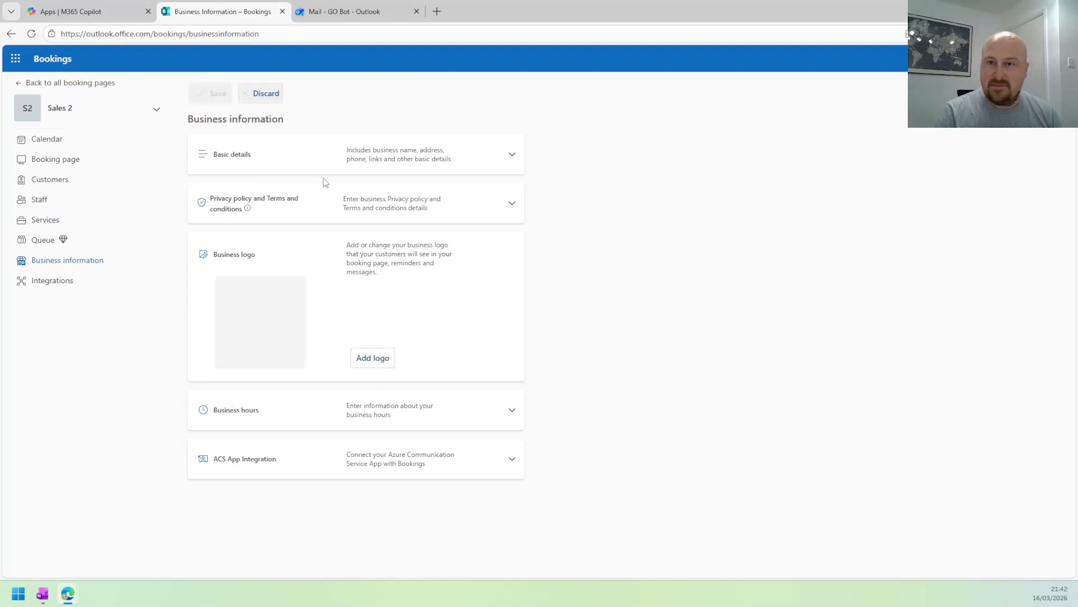
{"action": "left_click", "coordinate": [511, 414]}
{"action": "scroll", "coordinate": [483, 427], "scroll_direction": "down", "scroll_amount": 2}
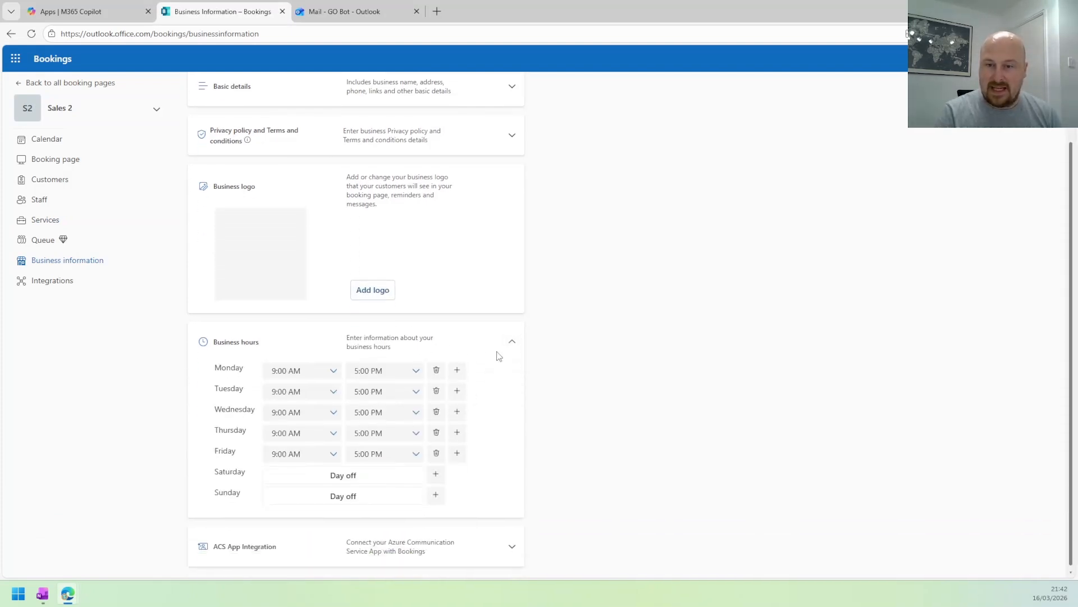
{"action": "left_click", "coordinate": [512, 341]}
{"action": "left_click", "coordinate": [512, 459]}
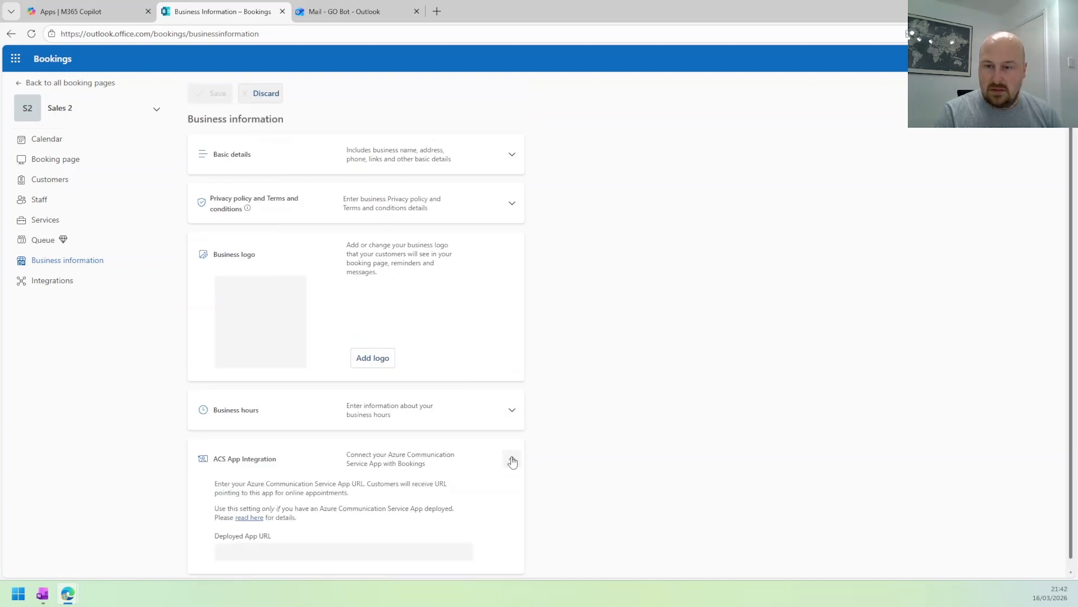
{"action": "scroll", "coordinate": [320, 492], "scroll_direction": "down", "scroll_amount": 1}
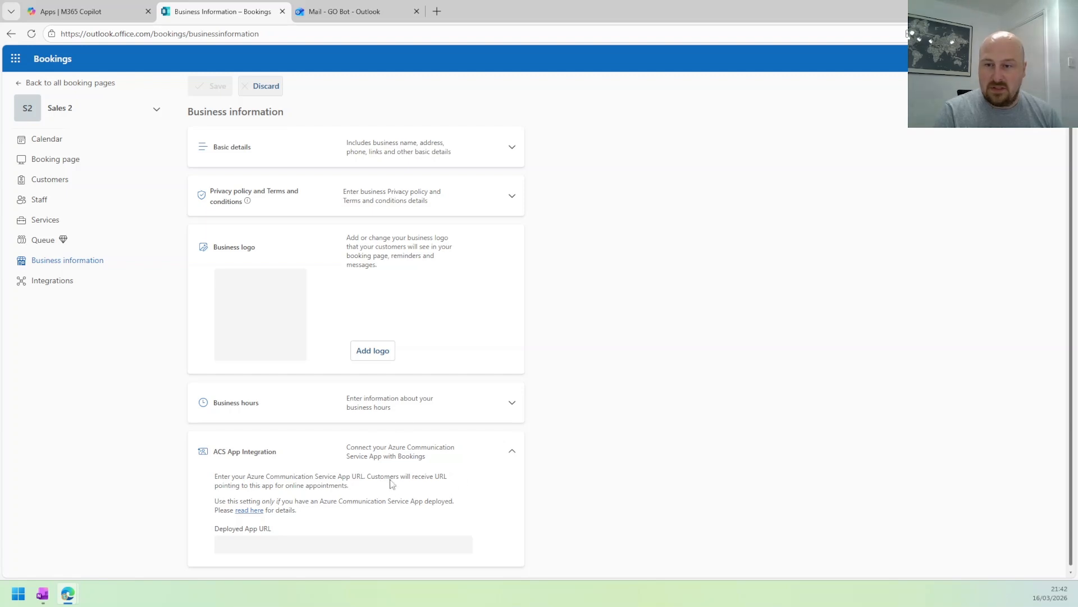
{"action": "left_click", "coordinate": [508, 452]}
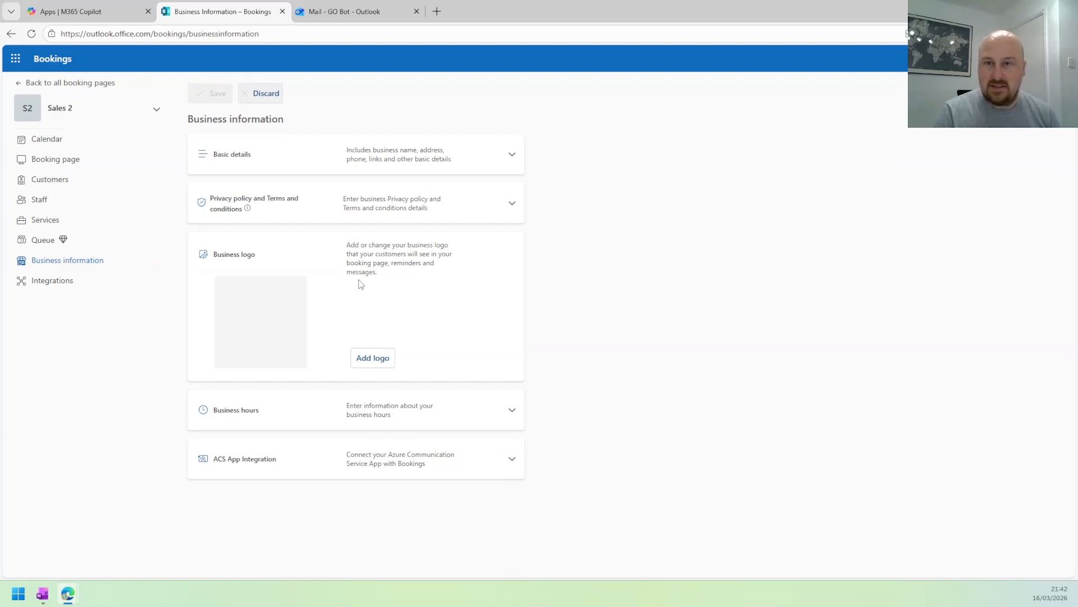
Review the privacy policy and terms and conditions fields and the basic details of the Sales 2 business information
{"action": "left_click", "coordinate": [507, 208]}
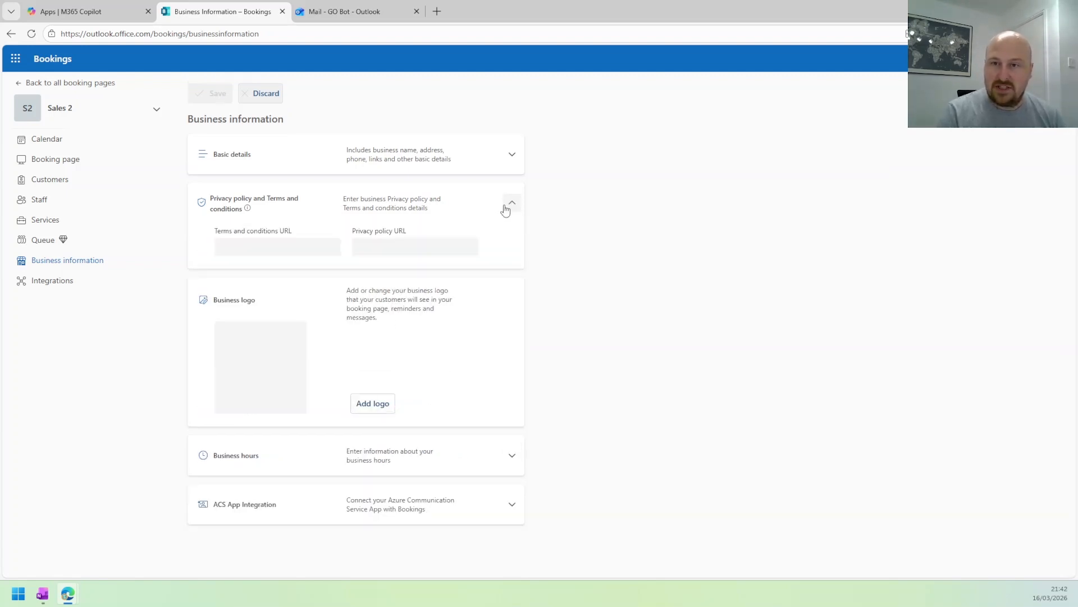
{"action": "left_click", "coordinate": [511, 206]}
{"action": "left_click", "coordinate": [512, 159]}
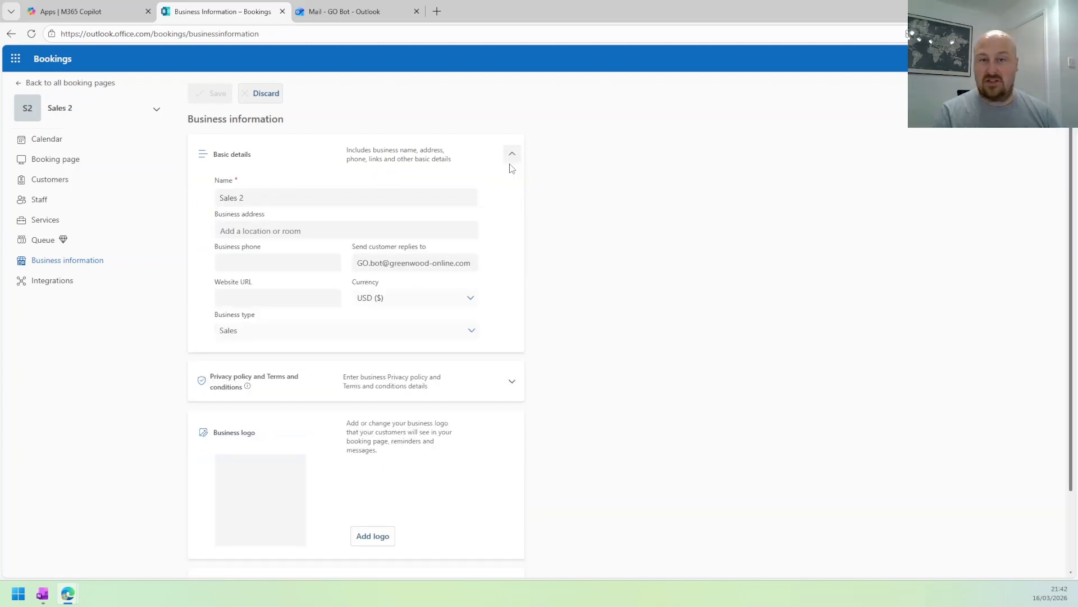
Open the Power Automate setup from the Sales 2 integrations, examine the Microsoft Bookings triggers and templates, and close that page
{"action": "left_click", "coordinate": [56, 282]}
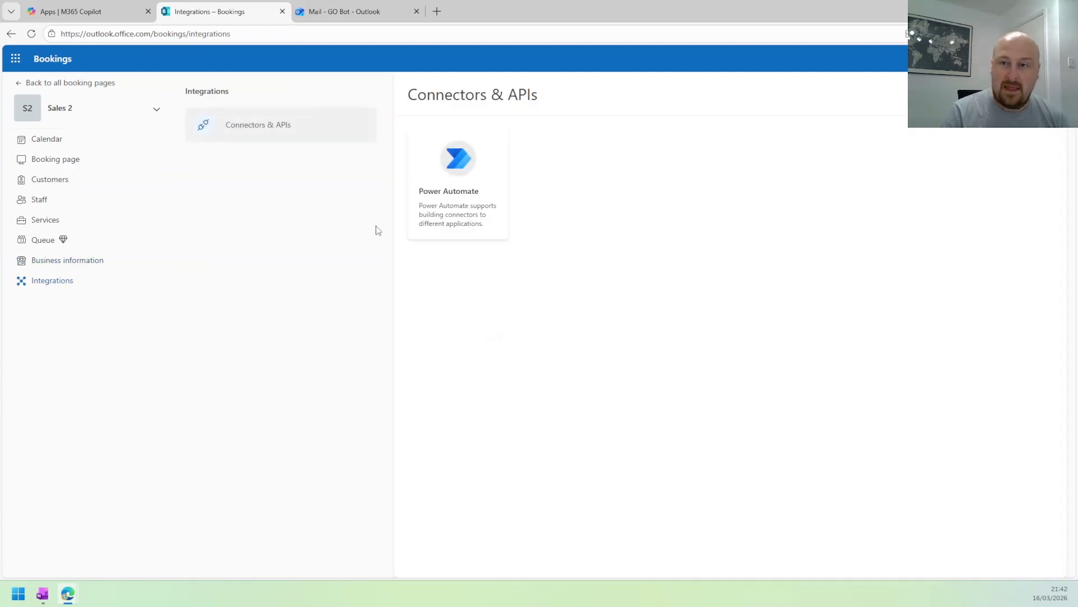
{"action": "left_click", "coordinate": [467, 203]}
{"action": "left_click", "coordinate": [598, 369]}
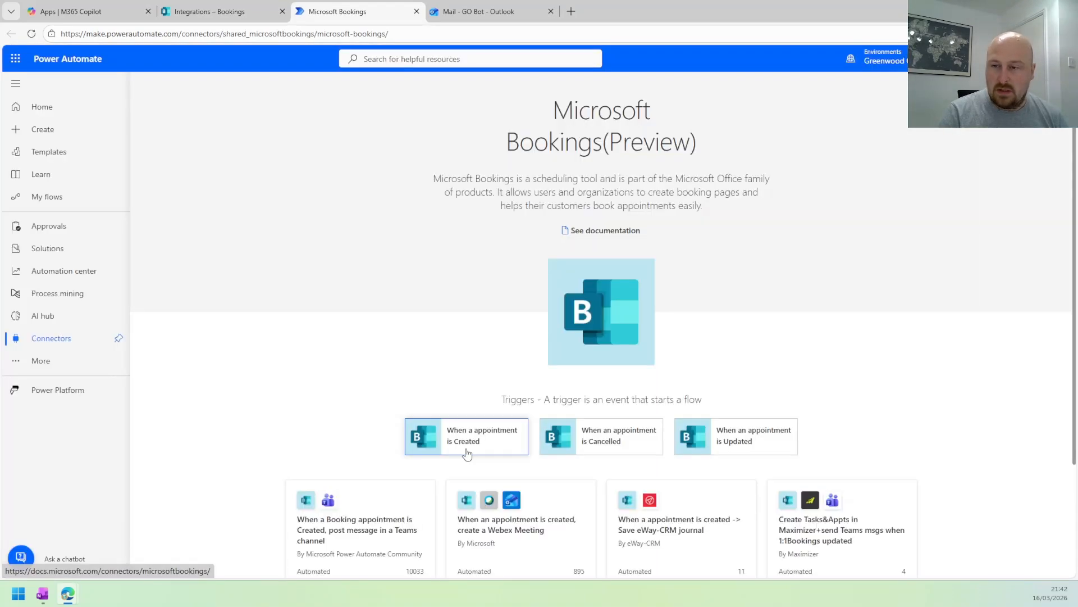
{"action": "scroll", "coordinate": [443, 444], "scroll_direction": "down", "scroll_amount": 3}
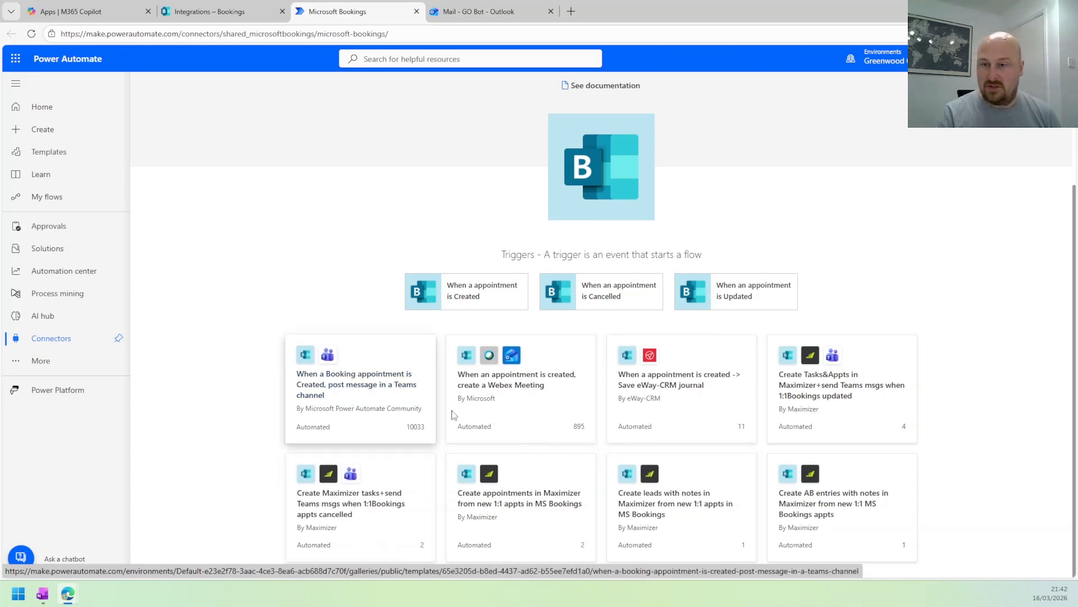
{"action": "scroll", "coordinate": [585, 440], "scroll_direction": "up", "scroll_amount": 3}
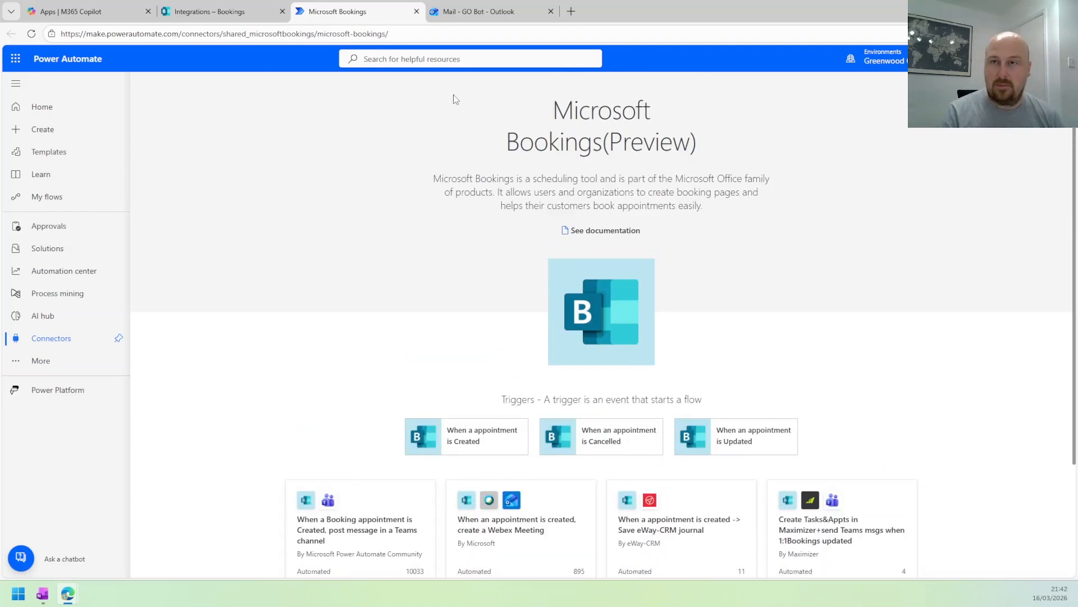
{"action": "middle_click", "coordinate": [356, 17]}
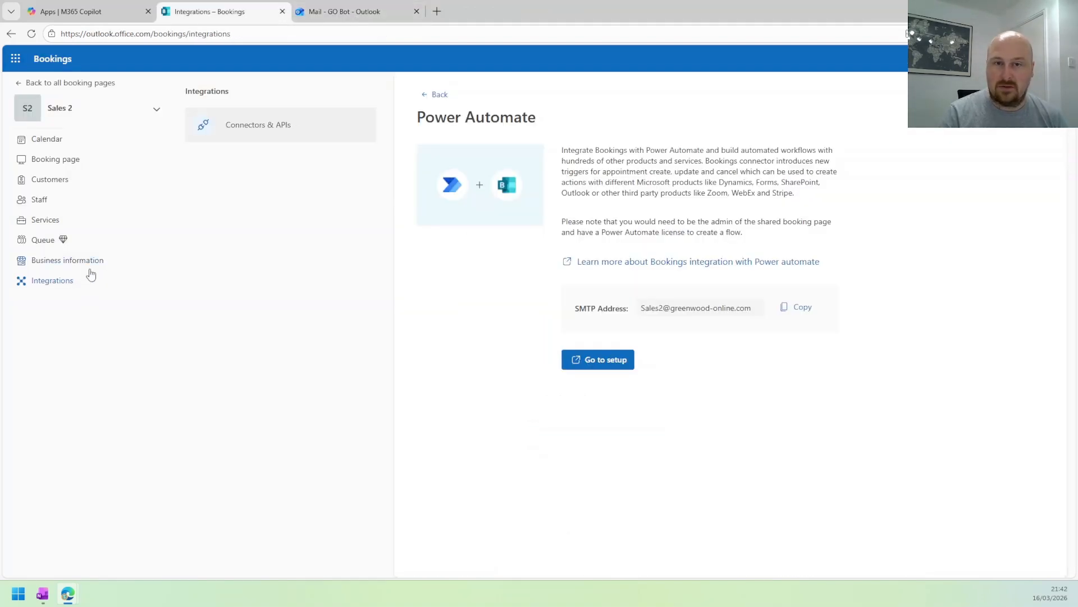
Go back to all booking pages, open the Sales 2 calendar and expand the services in its calendar filters
{"action": "left_click", "coordinate": [45, 83]}
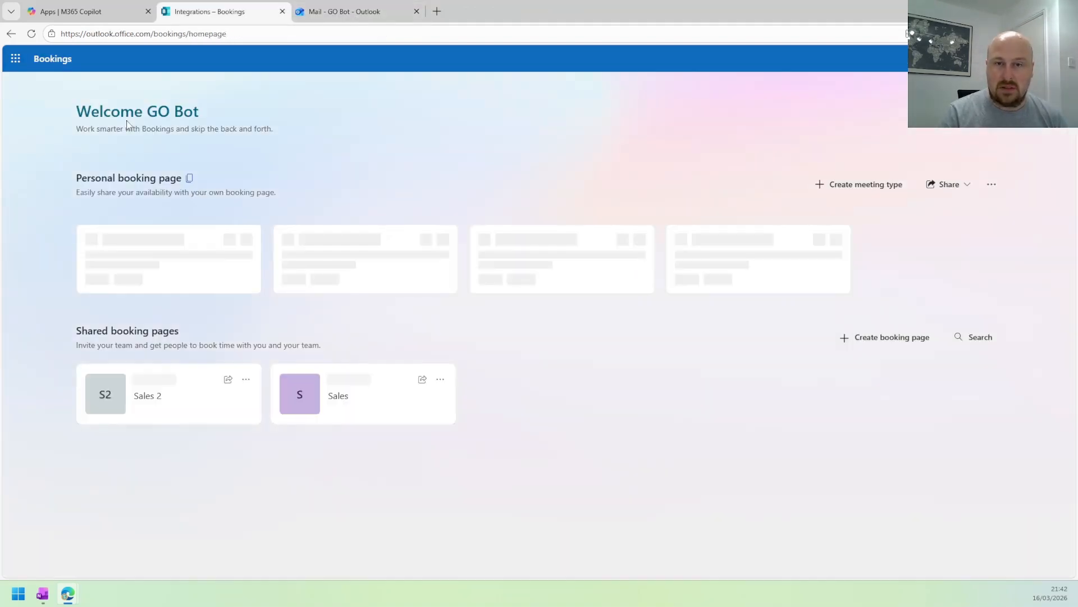
{"action": "left_click", "coordinate": [222, 400]}
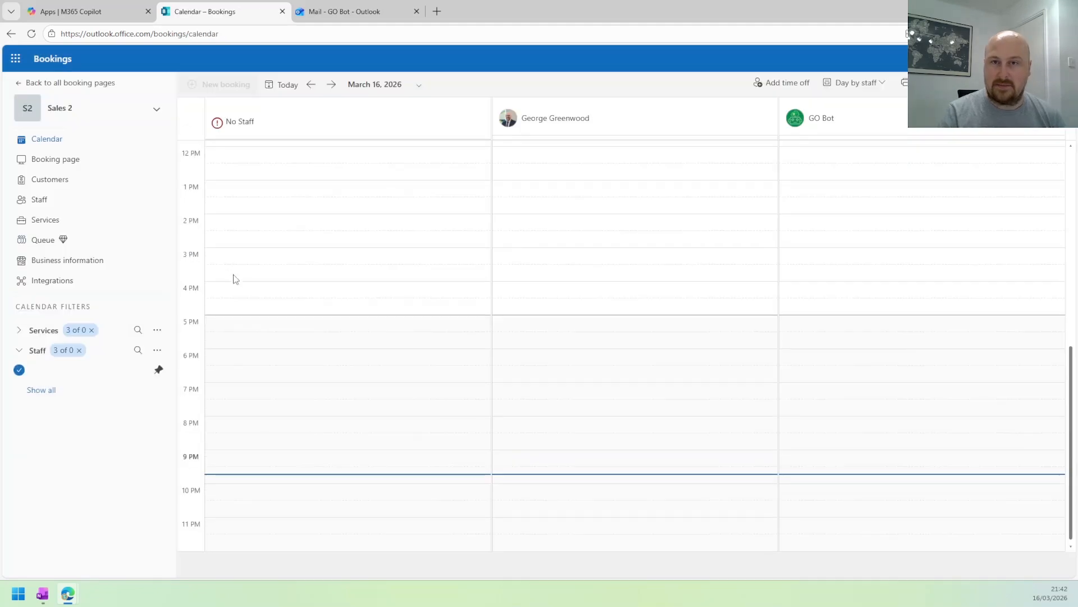
{"action": "left_click", "coordinate": [18, 332]}
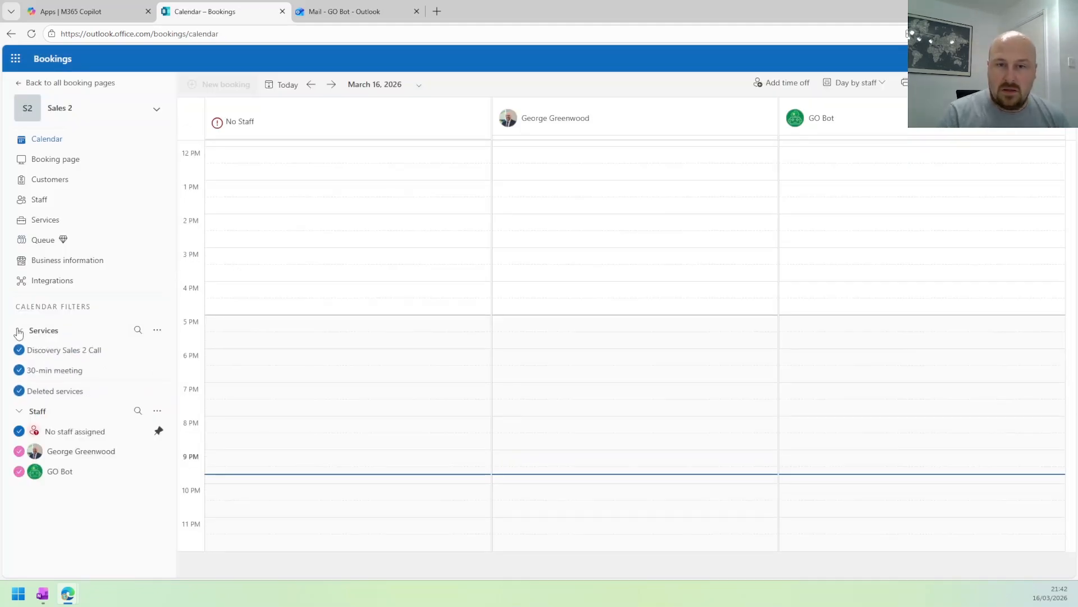
Deselect Discovery Sales 2 Call, 30-min meeting and all staff entries in the calendar filters
{"action": "left_click", "coordinate": [19, 351]}
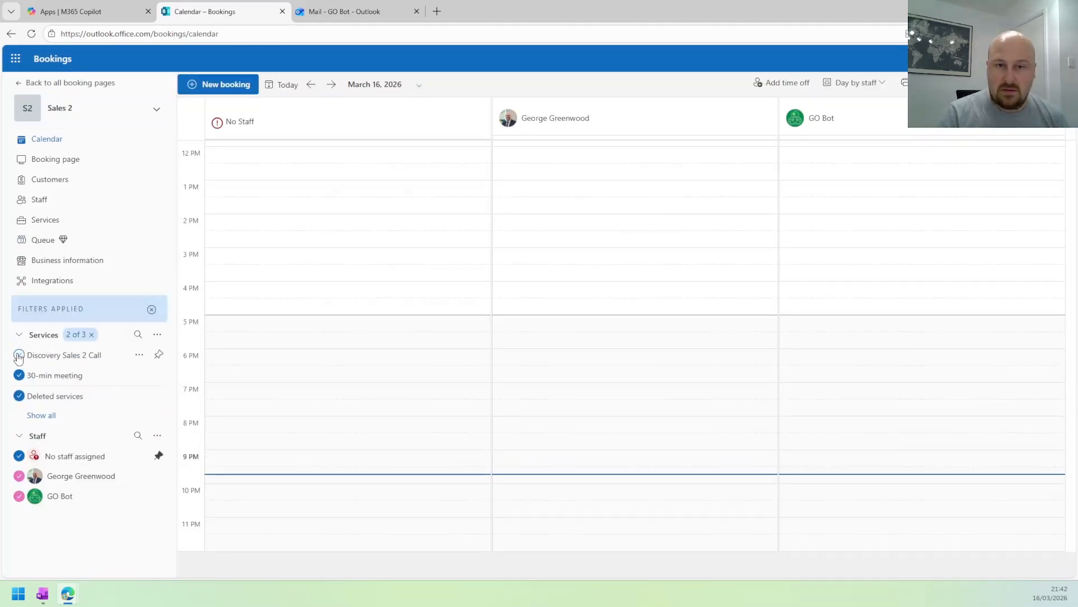
{"action": "left_click", "coordinate": [19, 375]}
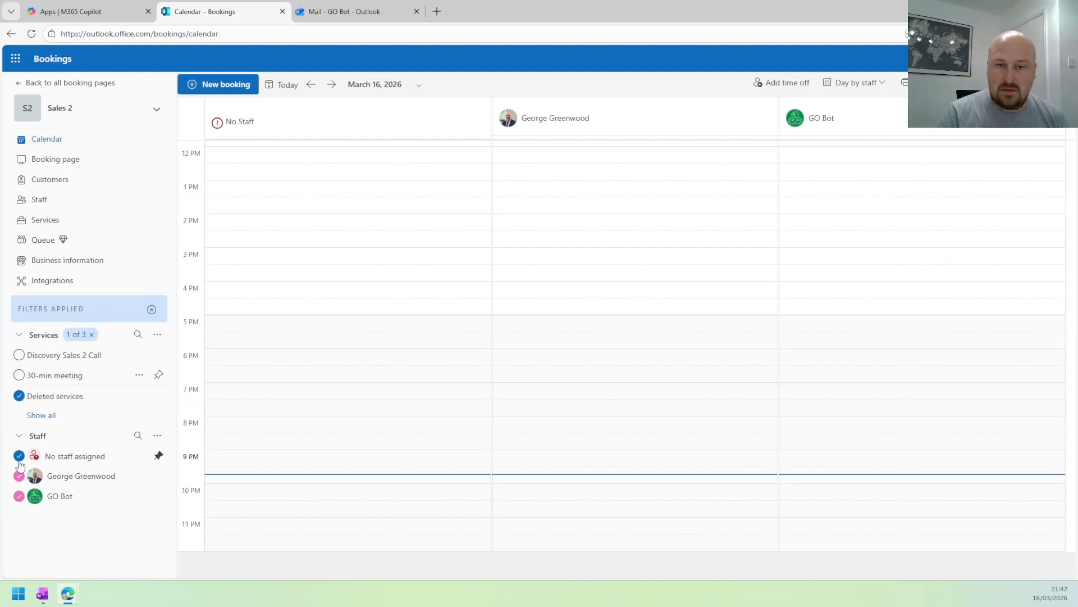
{"action": "left_click", "coordinate": [18, 455]}
{"action": "left_click", "coordinate": [18, 475]}
{"action": "left_click", "coordinate": [19, 496]}
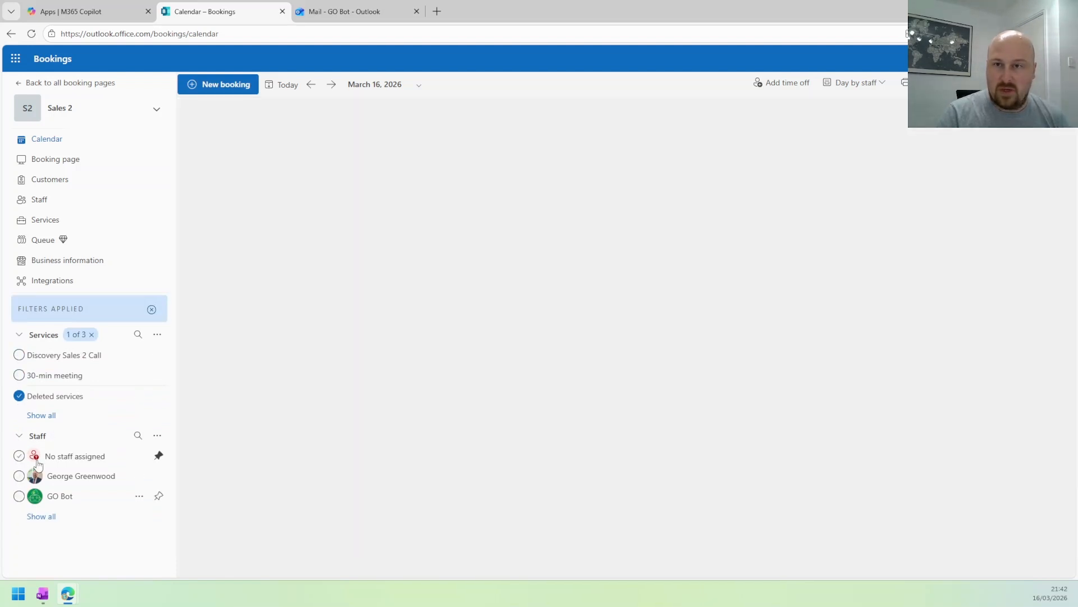
Reselect 30-min meeting, Discovery Sales 2 Call and all staff entries in the calendar filters
{"action": "left_click", "coordinate": [19, 375]}
{"action": "left_click", "coordinate": [19, 355]}
{"action": "left_click", "coordinate": [18, 436]}
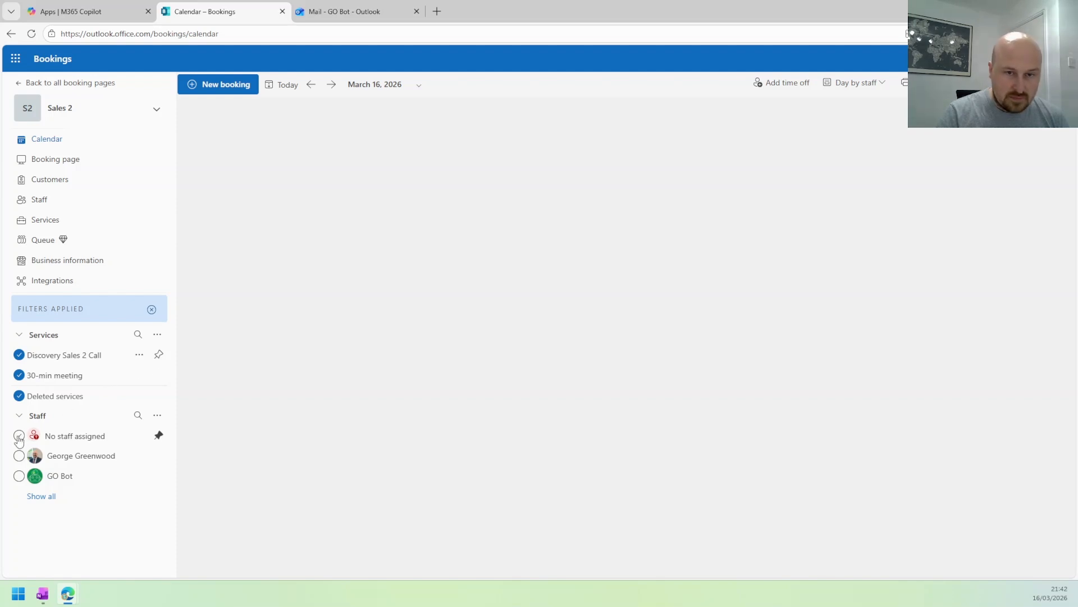
{"action": "left_click", "coordinate": [19, 456]}
{"action": "left_click", "coordinate": [18, 475]}
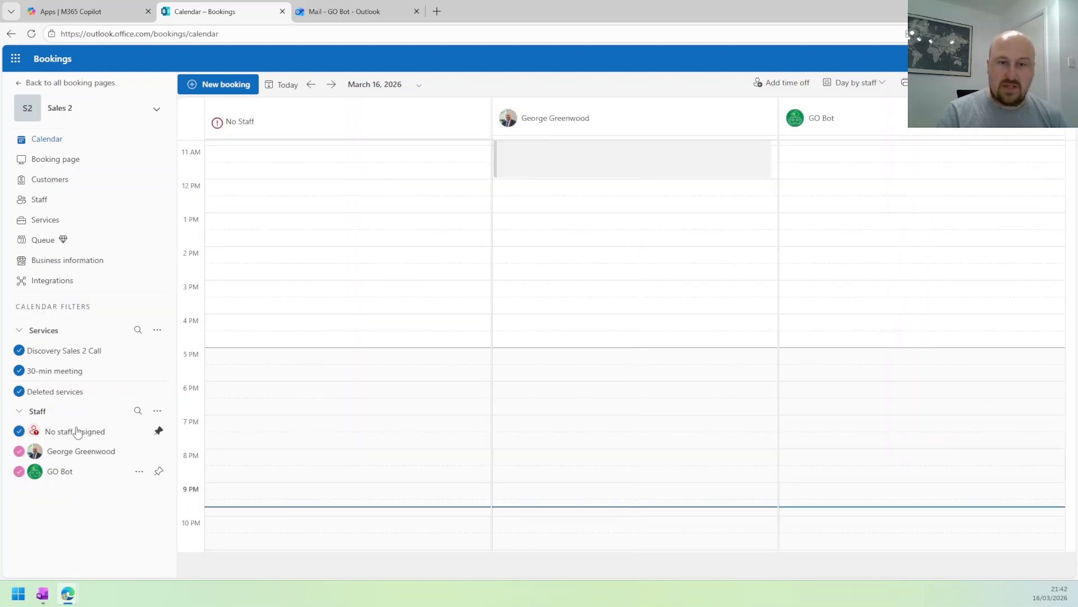
Filter the Sales 2 calendar to hide GO Bot while showing unassigned bookings and the other staff member, and inspect that day's schedule
{"action": "left_click", "coordinate": [19, 451]}
{"action": "left_click", "coordinate": [19, 475]}
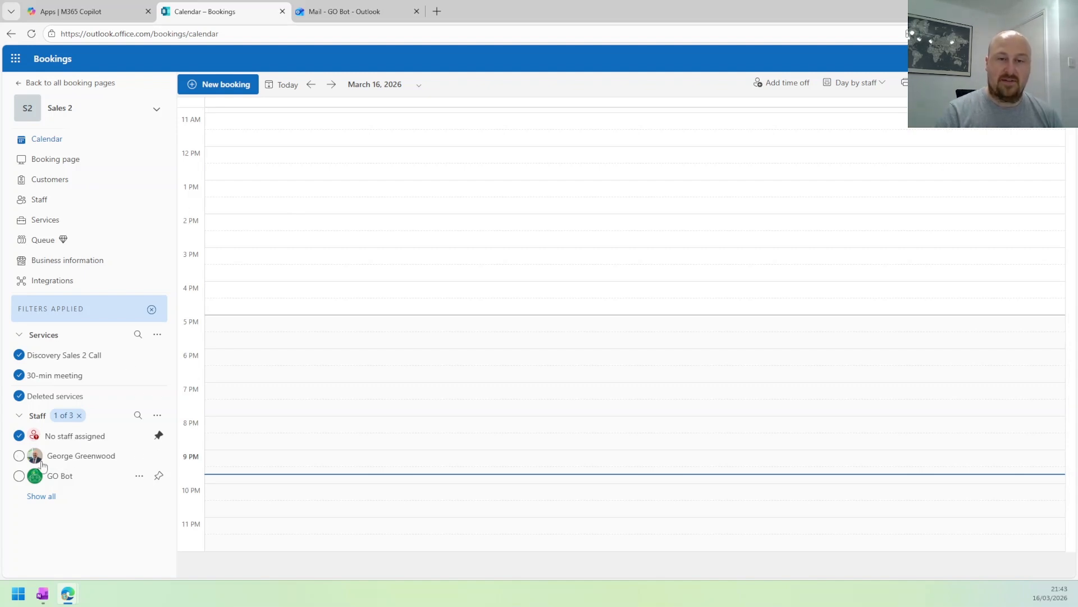
{"action": "left_click", "coordinate": [19, 456]}
{"action": "scroll", "coordinate": [583, 328], "scroll_direction": "up", "scroll_amount": 5}
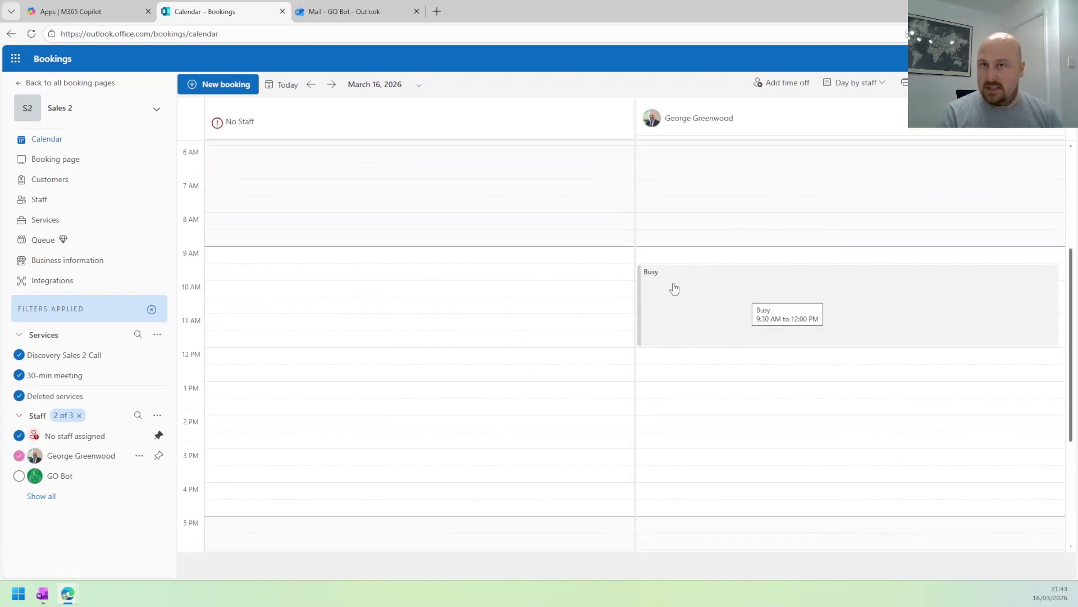
Check the staff member's busy times in the calendar for March 17, 2026 and March 27, 2026
{"action": "left_click", "coordinate": [332, 84]}
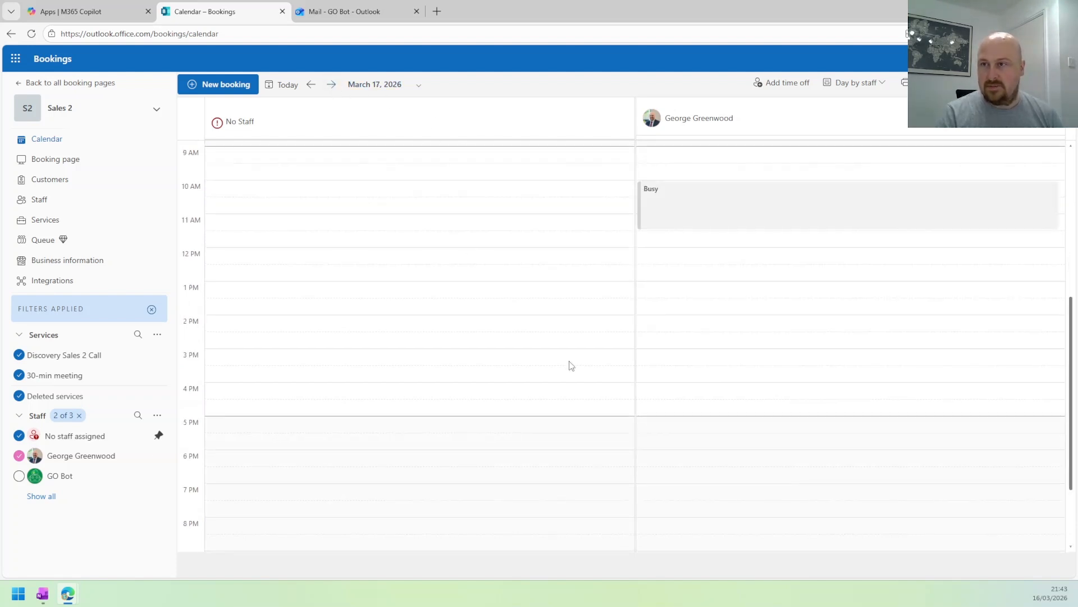
{"action": "scroll", "coordinate": [670, 365], "scroll_direction": "up", "scroll_amount": 5}
{"action": "scroll", "coordinate": [747, 461], "scroll_direction": "down", "scroll_amount": 2}
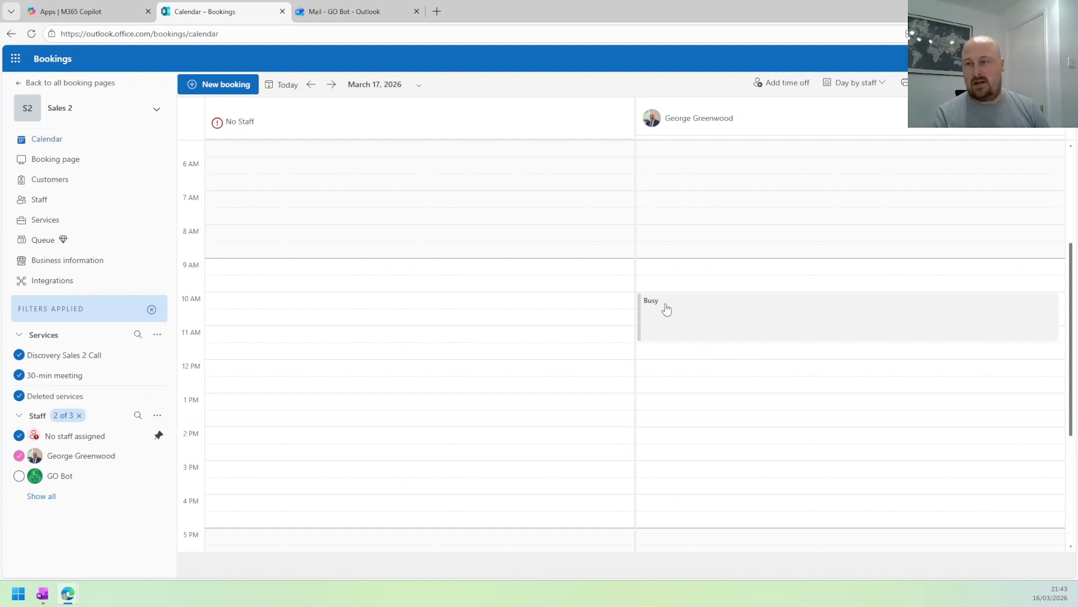
{"action": "mouse_move", "coordinate": [665, 309]}
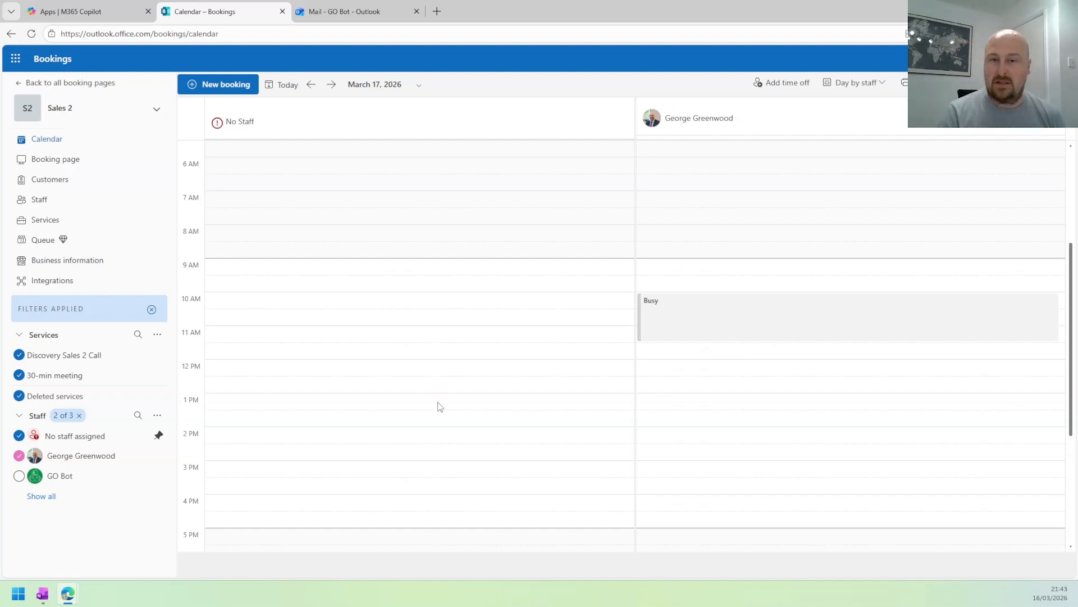
{"action": "left_click", "coordinate": [368, 85]}
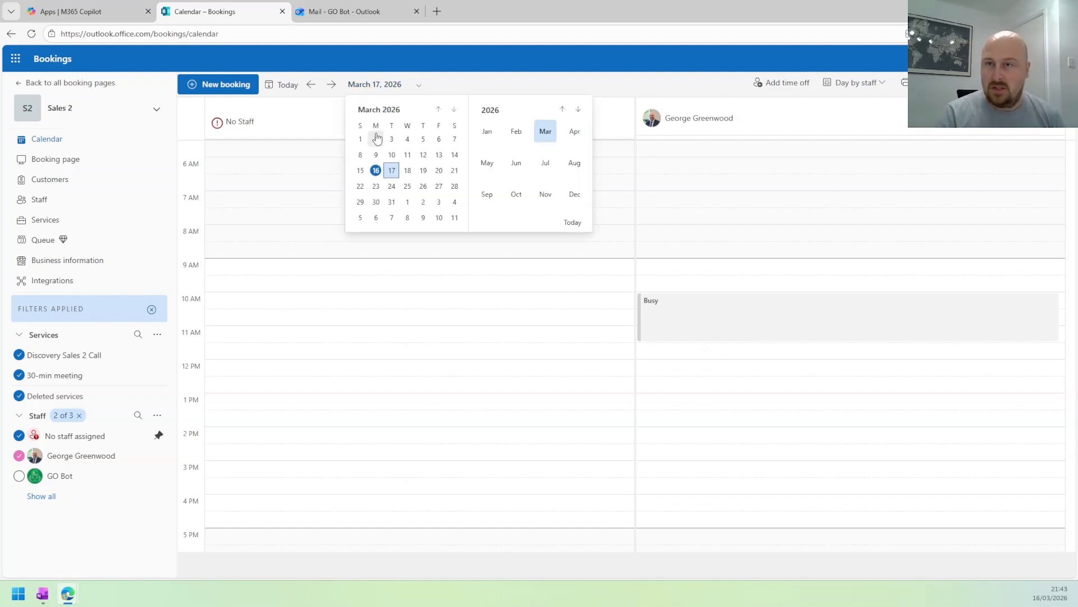
{"action": "left_click", "coordinate": [438, 186]}
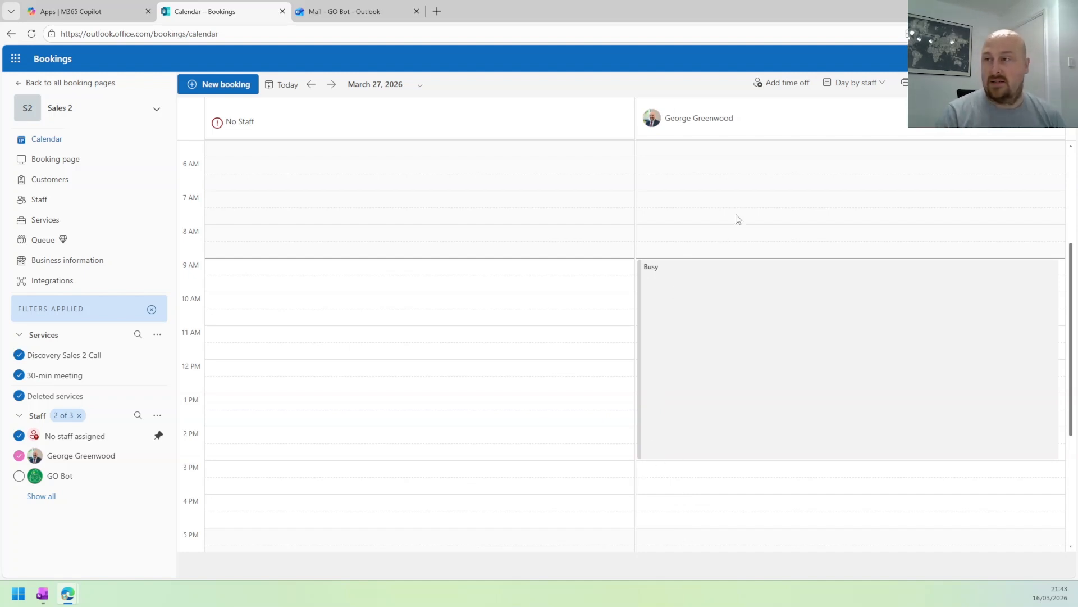
Try the Month view of the Sales 2 calendar and switch it to the Week view
{"action": "left_click", "coordinate": [867, 85]}
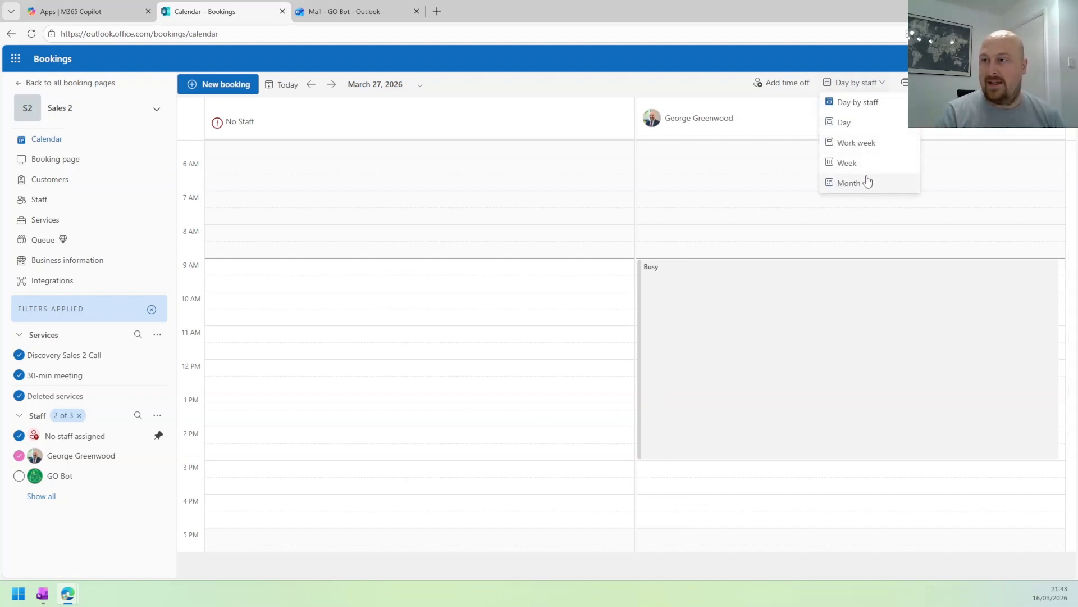
{"action": "left_click", "coordinate": [868, 181]}
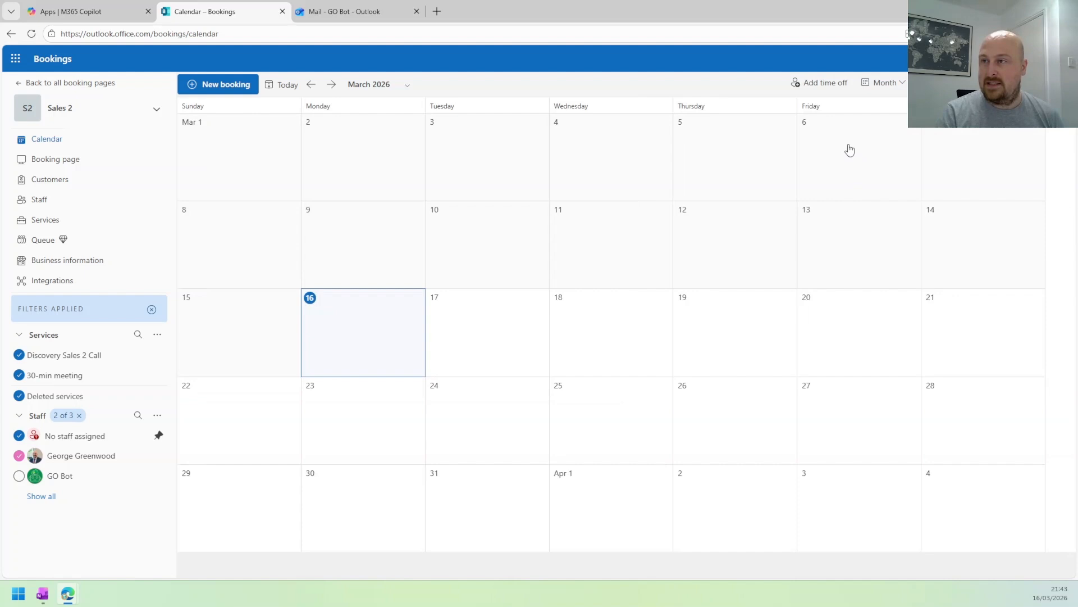
{"action": "left_click", "coordinate": [893, 84]}
{"action": "left_click", "coordinate": [885, 161]}
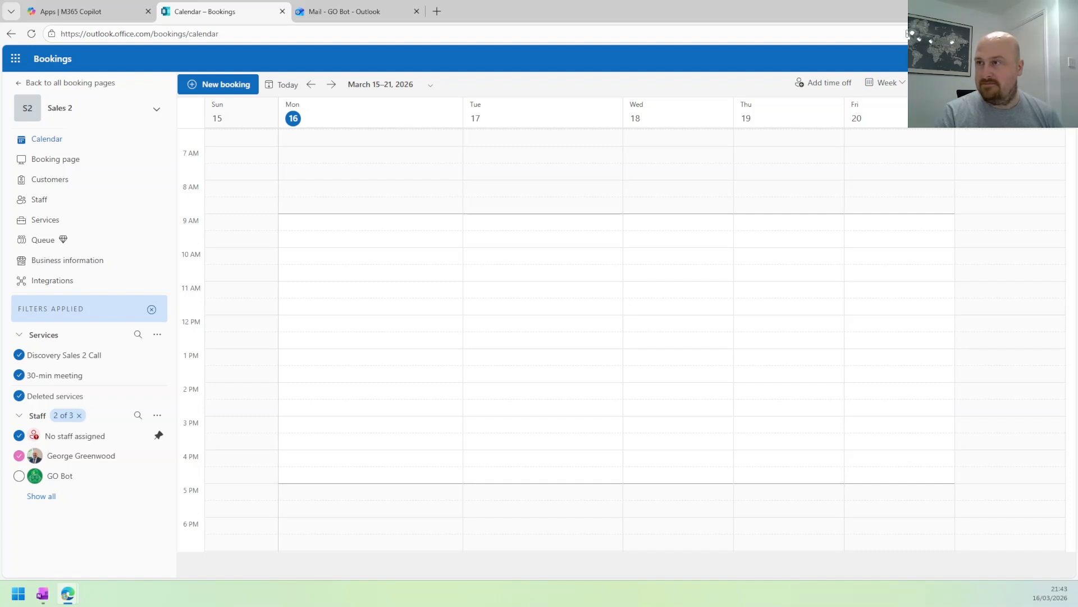
Open the general settings to view the language and time options, and close them without changes
{"action": "left_click", "coordinate": [1009, 58]}
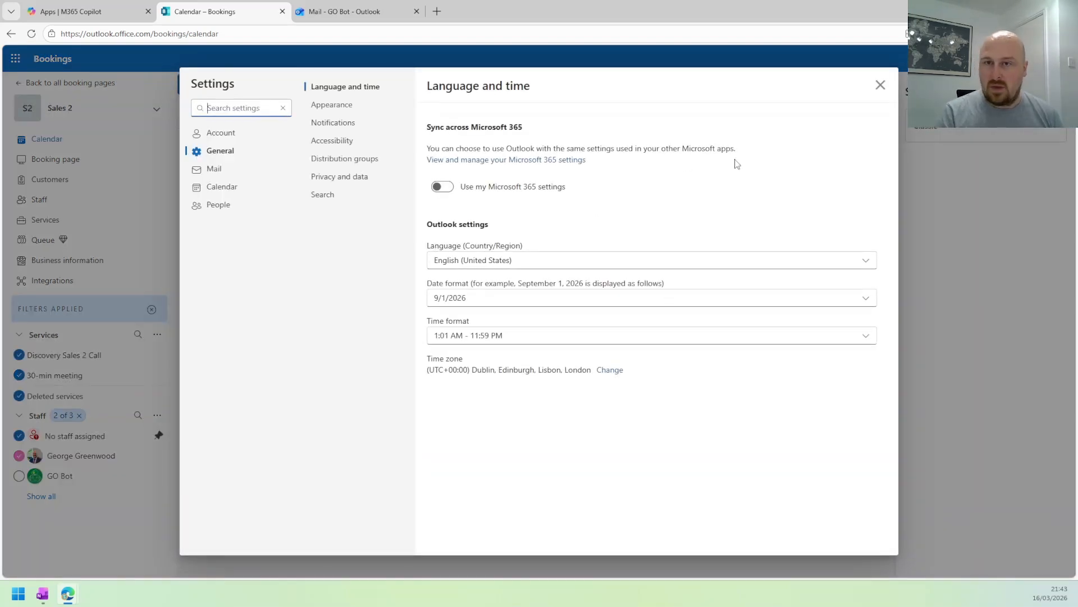
{"action": "key", "text": "Escape"}
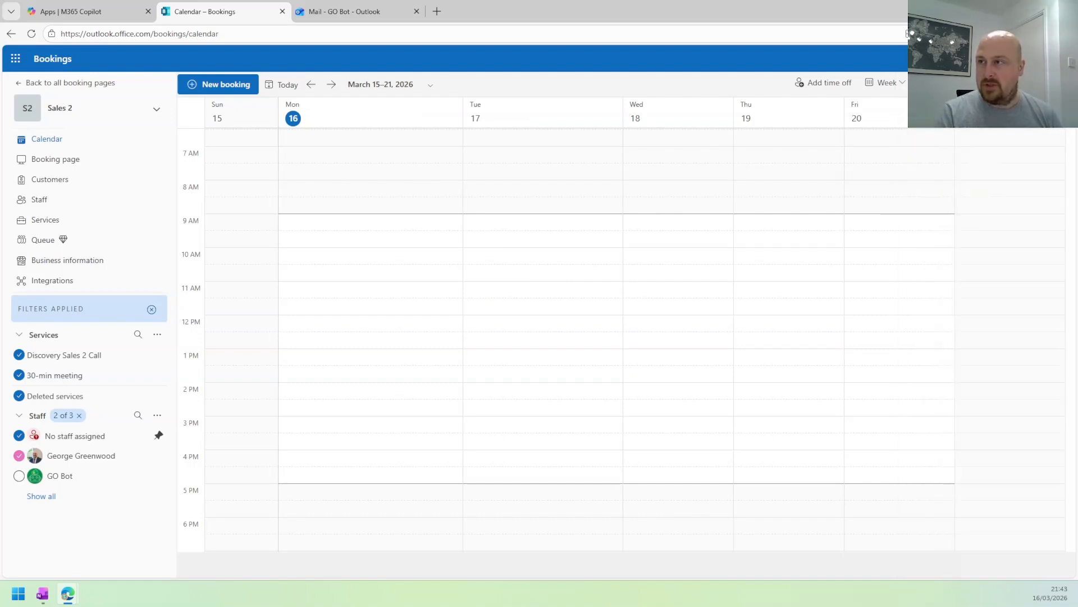
View the Queue page of Sales 2, and go back through its calendar to the booking page settings
{"action": "left_click", "coordinate": [1057, 91]}
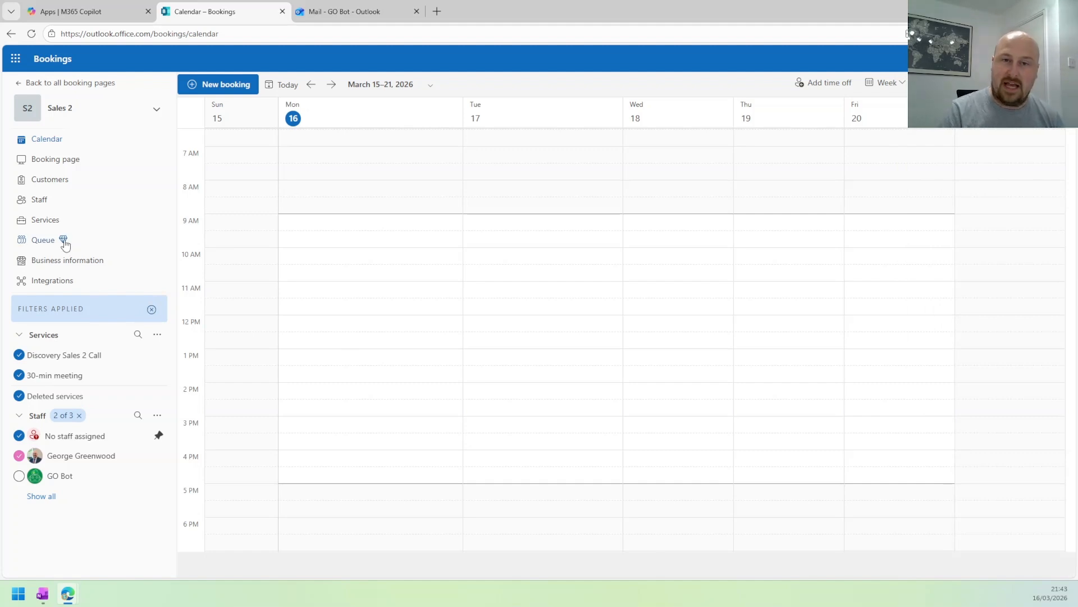
{"action": "left_click", "coordinate": [63, 246]}
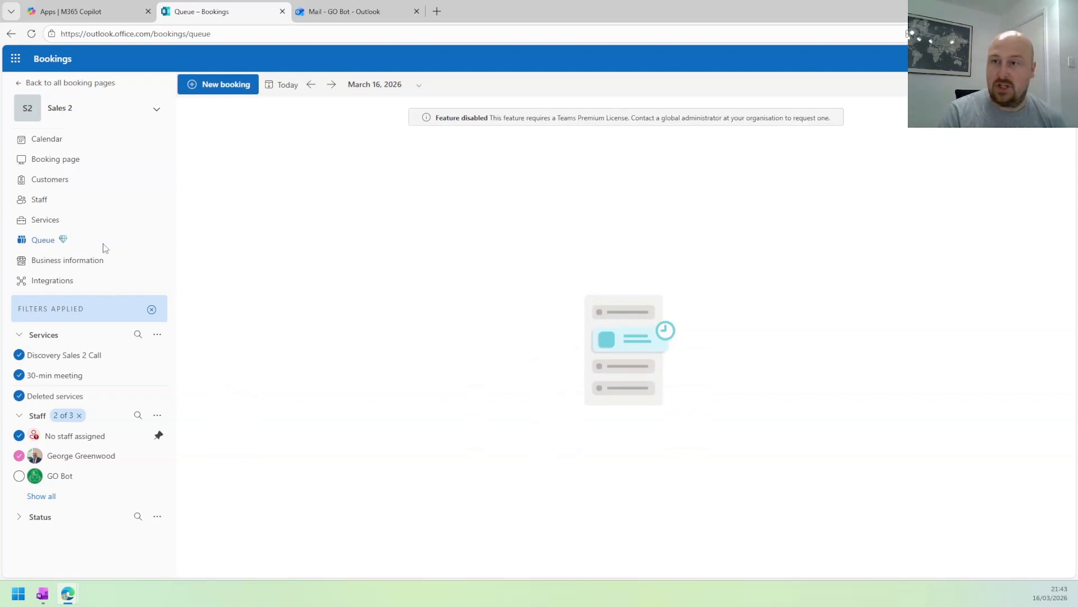
{"action": "left_click", "coordinate": [46, 142]}
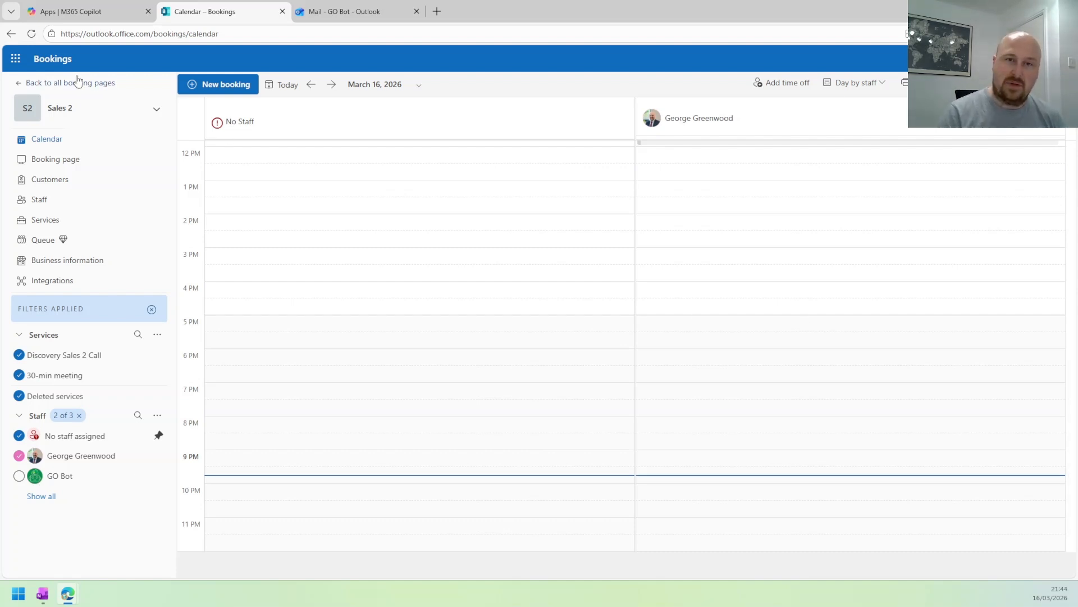
{"action": "left_click", "coordinate": [43, 158]}
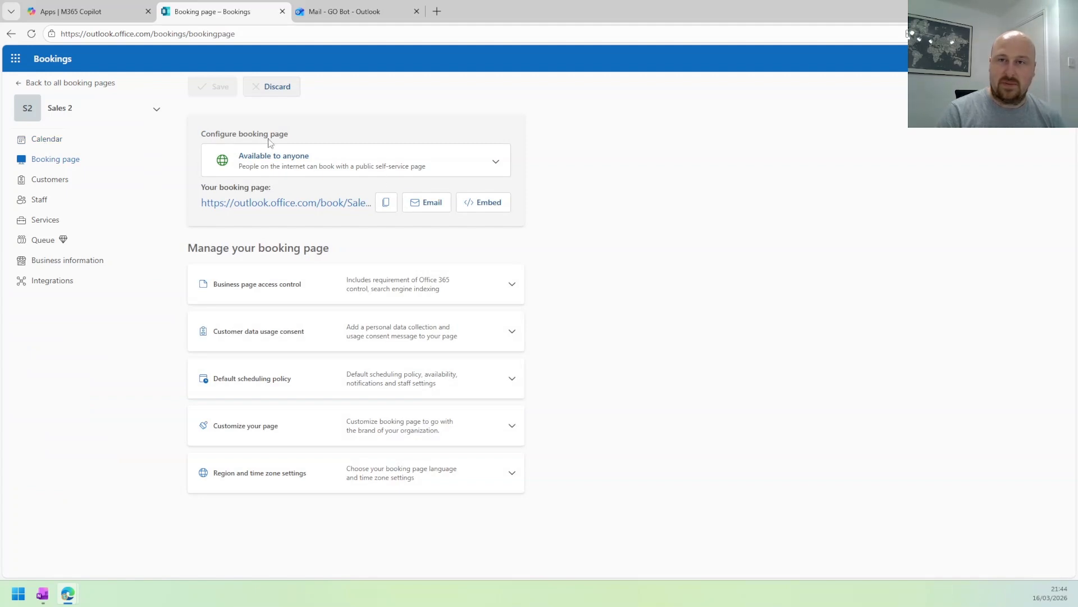
Return to the overview of all booking pages, view the Get Started guide and close it
{"action": "left_click", "coordinate": [40, 87]}
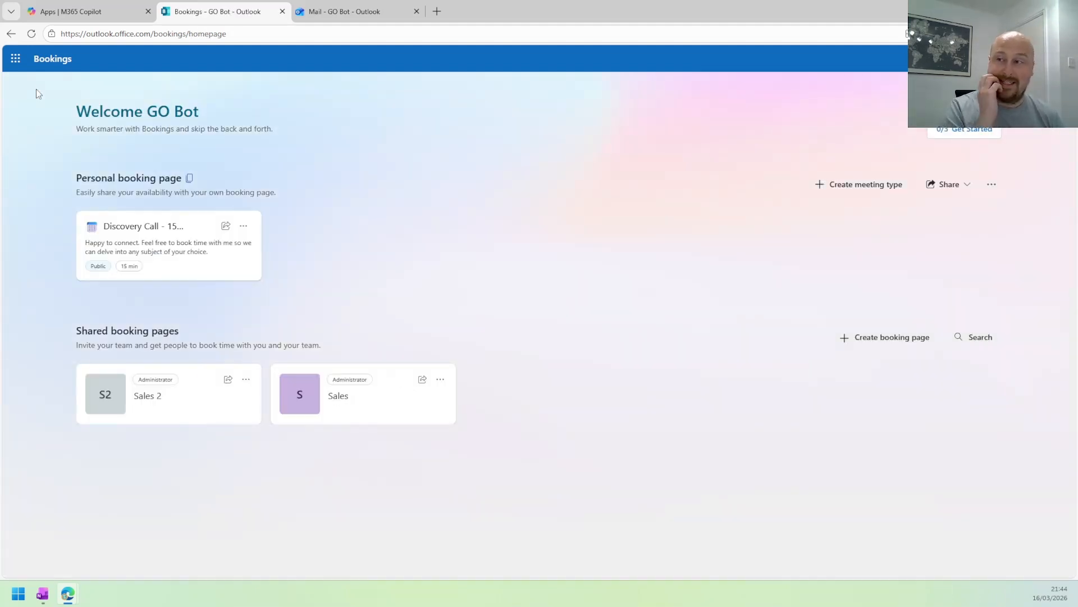
{"action": "left_click", "coordinate": [962, 132]}
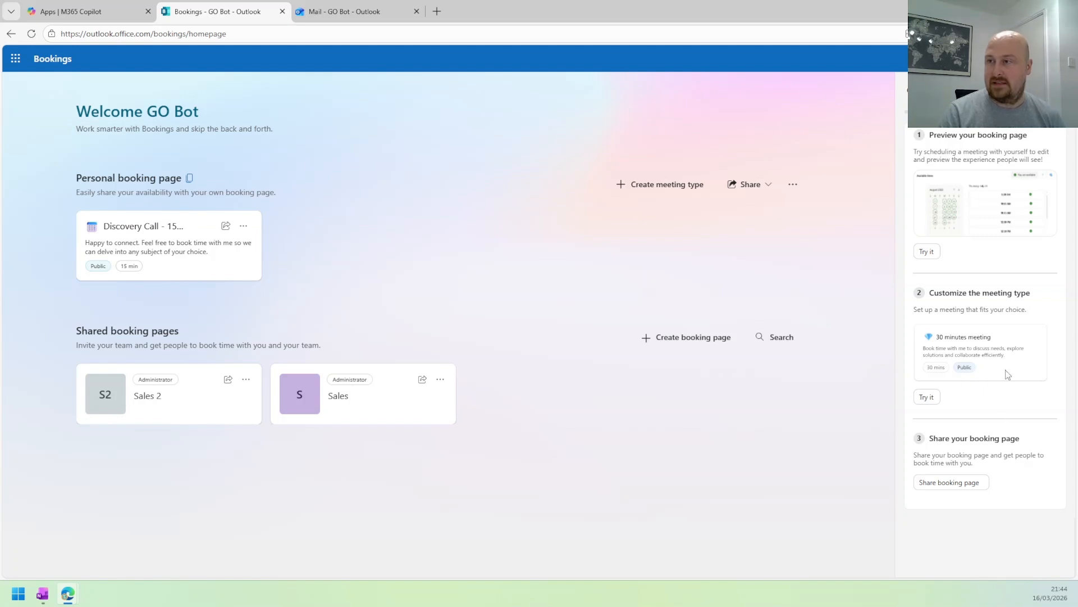
{"action": "left_click", "coordinate": [1057, 91]}
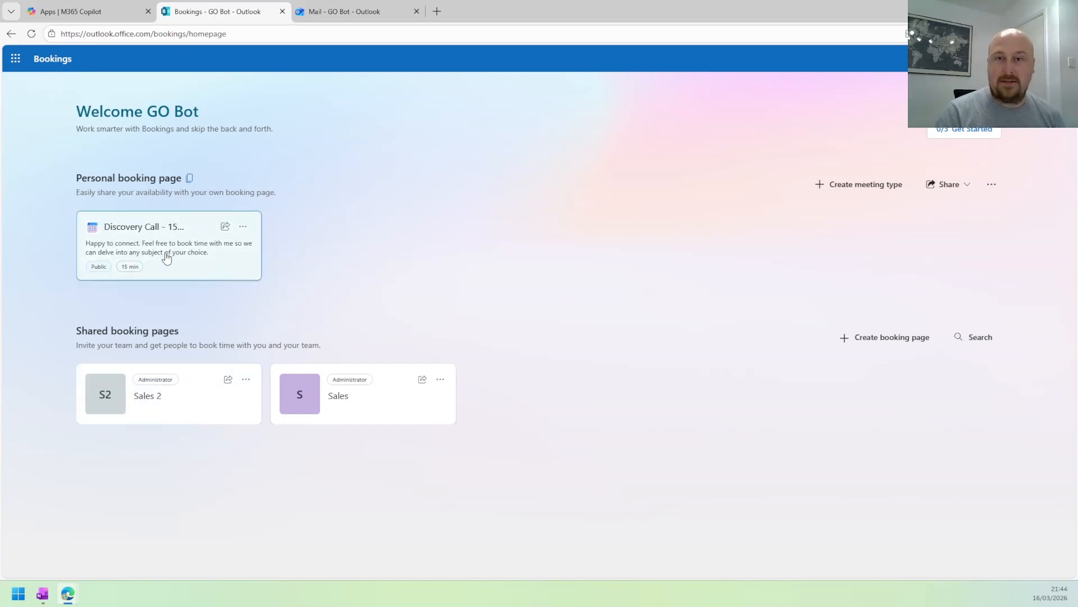
Switch to the guest browser window and review GO Bot's personal booking page with its available times and the public Sales 2 page
{"action": "mouse_move", "coordinate": [68, 593]}
{"action": "left_click", "coordinate": [105, 537]}
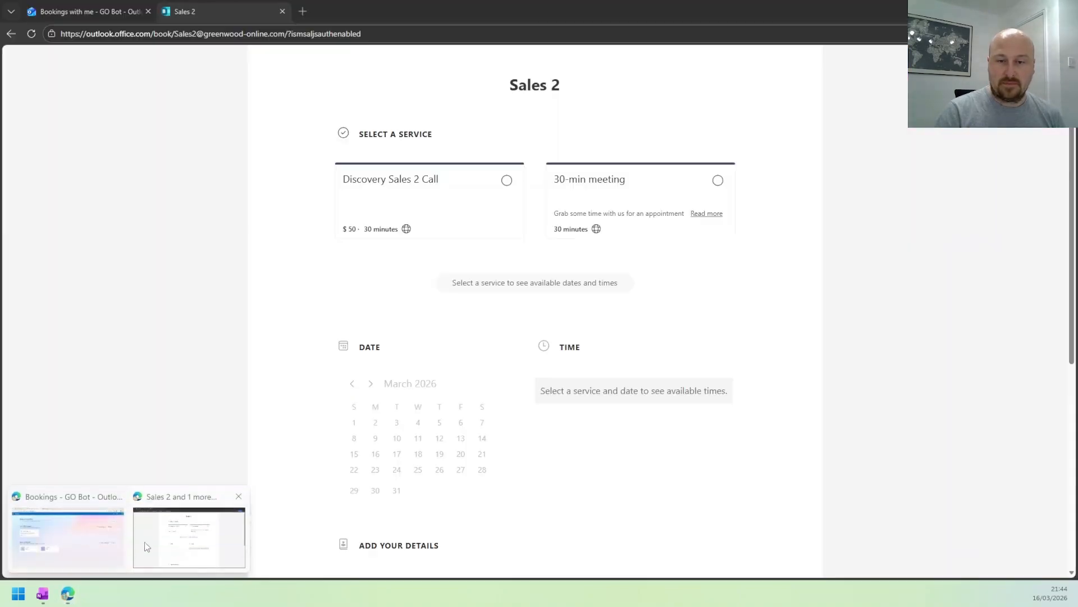
{"action": "left_click", "coordinate": [142, 548]}
{"action": "left_click", "coordinate": [99, 9]}
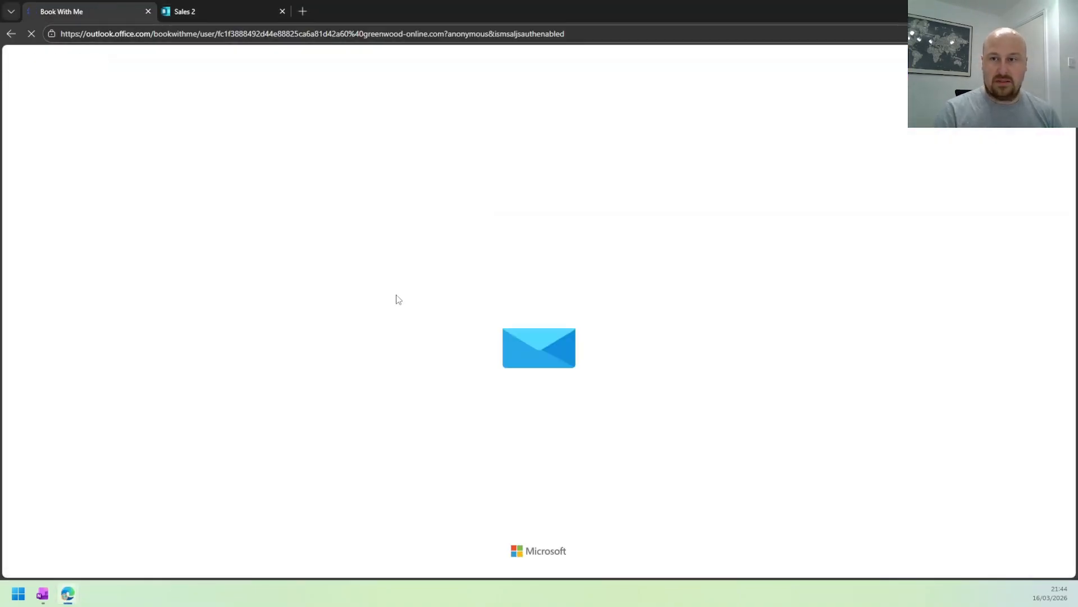
{"action": "left_click", "coordinate": [498, 363]}
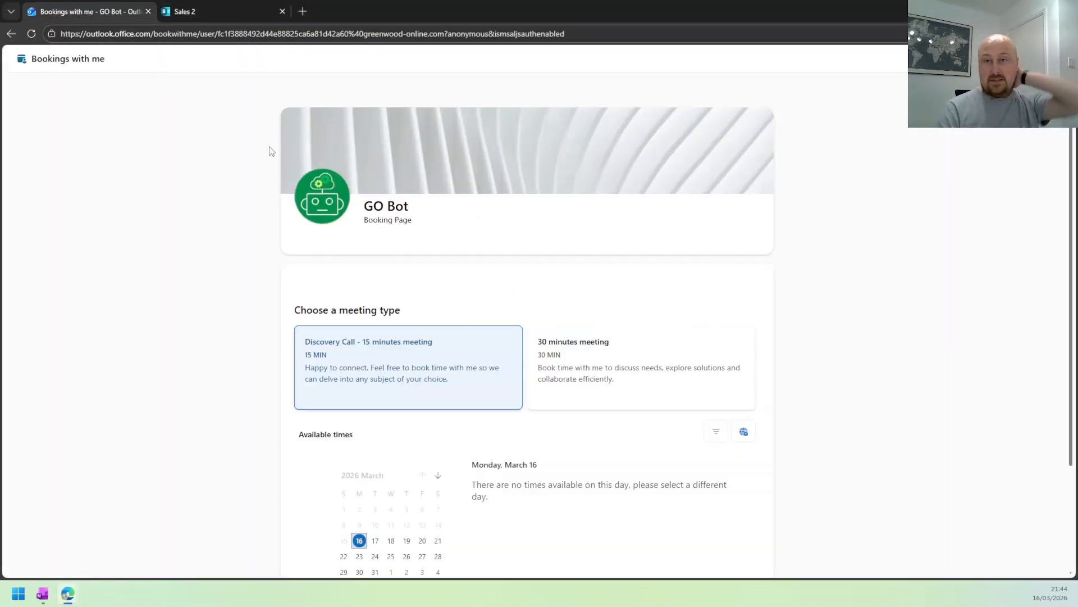
{"action": "scroll", "coordinate": [314, 292], "scroll_direction": "down", "scroll_amount": 2}
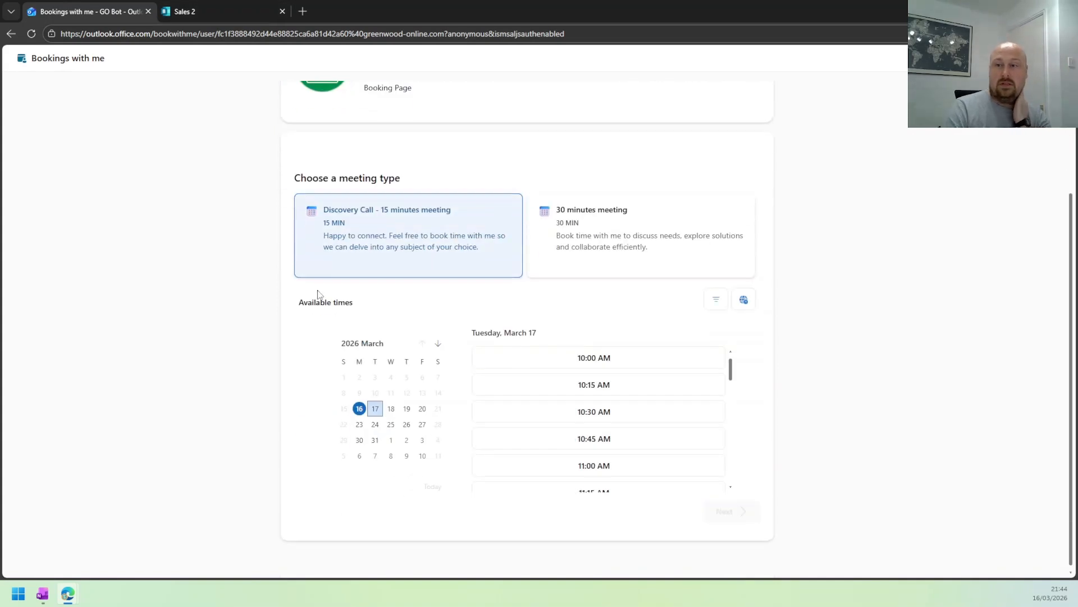
{"action": "left_click", "coordinate": [236, 8]}
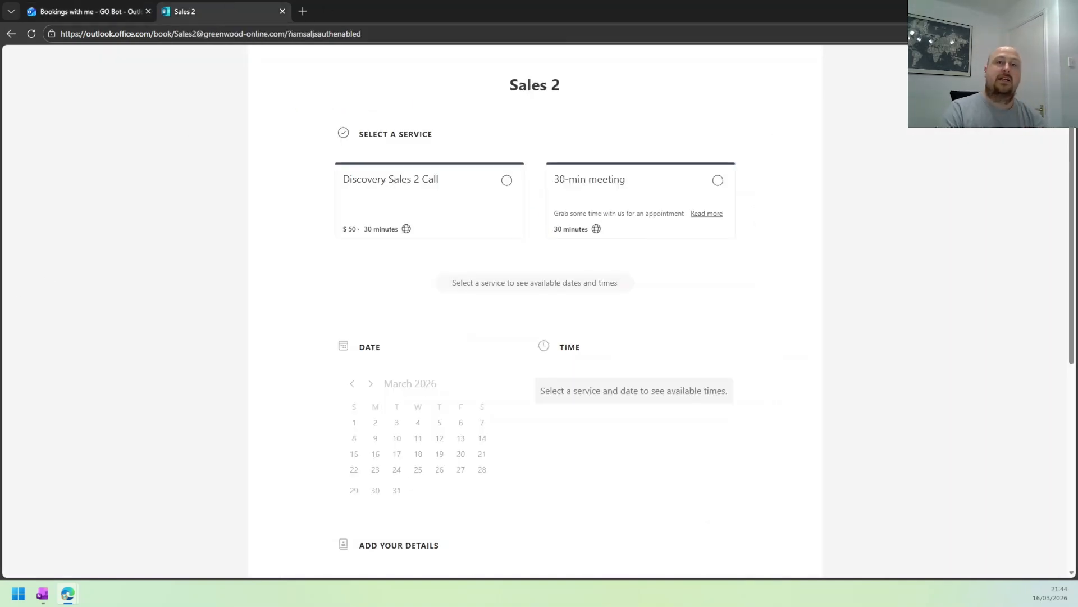